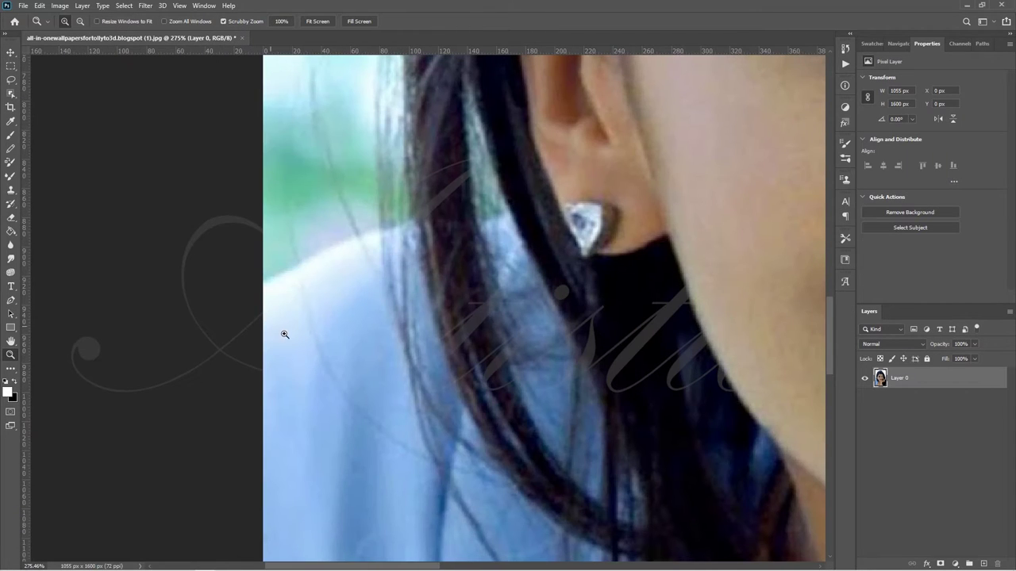
# Start a Pen-tool path with anchor points along the shoulder edge
pyautogui.click(10, 302)
pyautogui.click(223, 321)
pyautogui.click(245, 293)
pyautogui.click(262, 281)
pyautogui.click(276, 277)
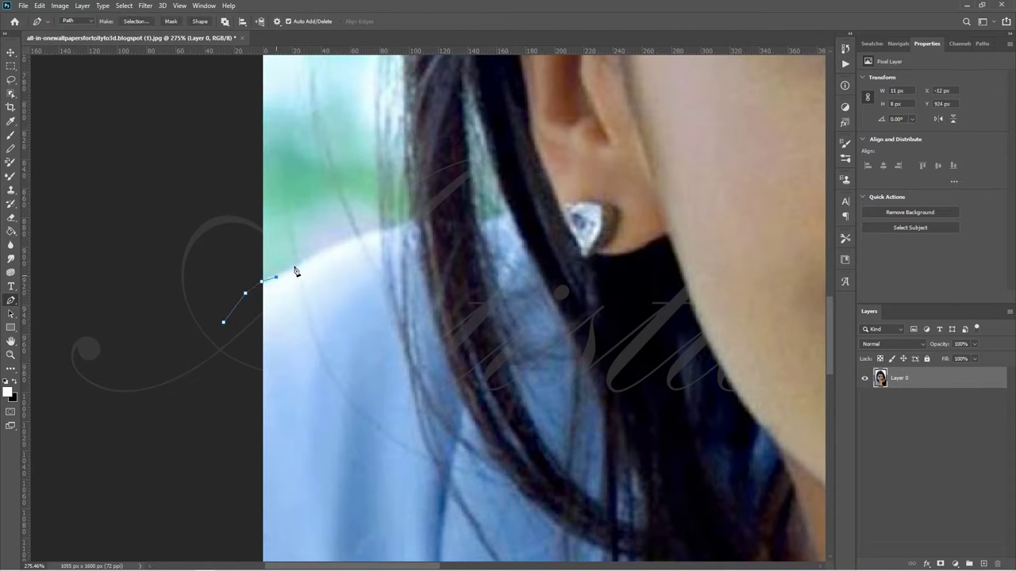
pyautogui.scroll(5, 831, 346)
# Extend the path with anchors up the outer hair edge
pyautogui.click(378, 445)
pyautogui.click(377, 406)
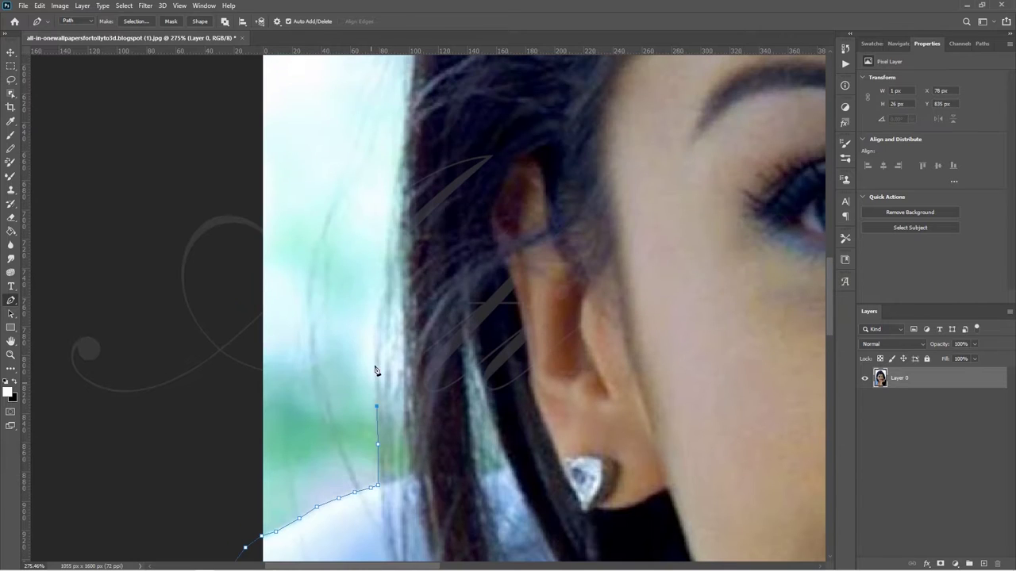
pyautogui.click(376, 362)
pyautogui.click(380, 300)
pyautogui.click(383, 281)
pyautogui.scroll(5, 402, 141)
pyautogui.click(410, 322)
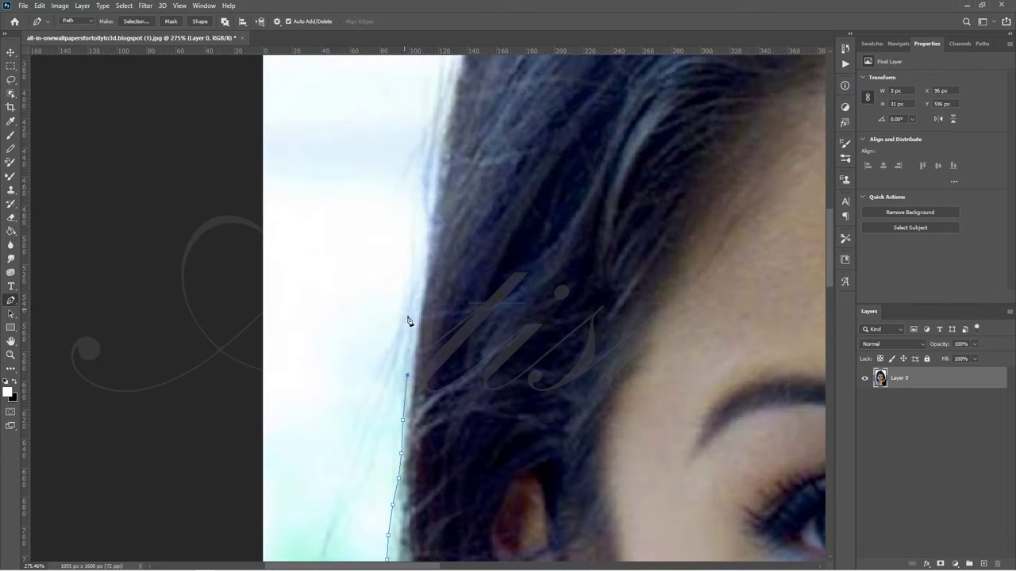
pyautogui.click(423, 256)
pyautogui.click(432, 218)
pyautogui.scroll(5, 831, 275)
# Continue anchors along the left hair edge toward the top of the hair
pyautogui.click(451, 351)
pyautogui.click(475, 268)
pyautogui.click(495, 203)
pyautogui.click(529, 131)
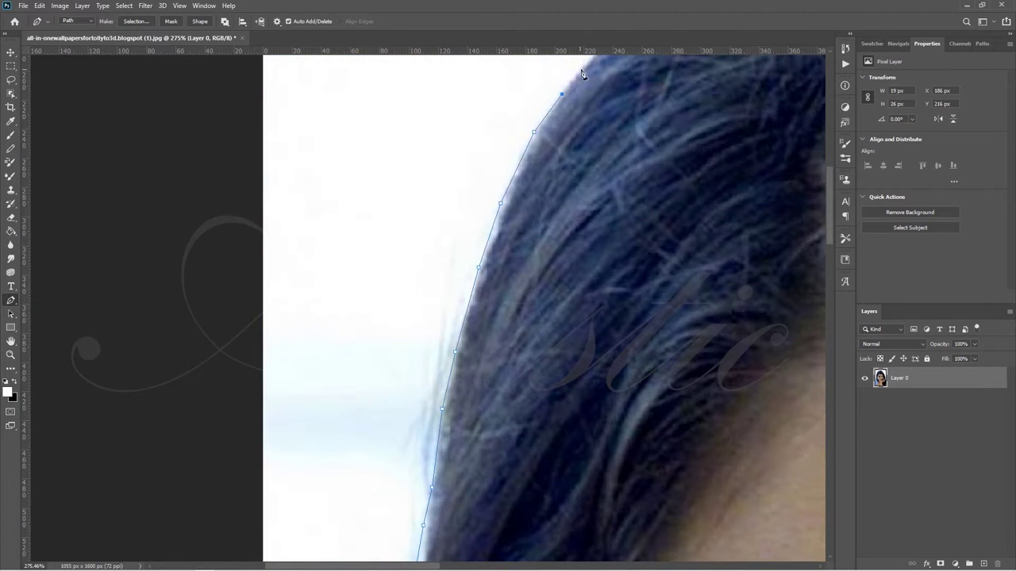
pyautogui.click(577, 70)
pyautogui.hscroll(8, 831, 238)
pyautogui.scroll(5, 832, 238)
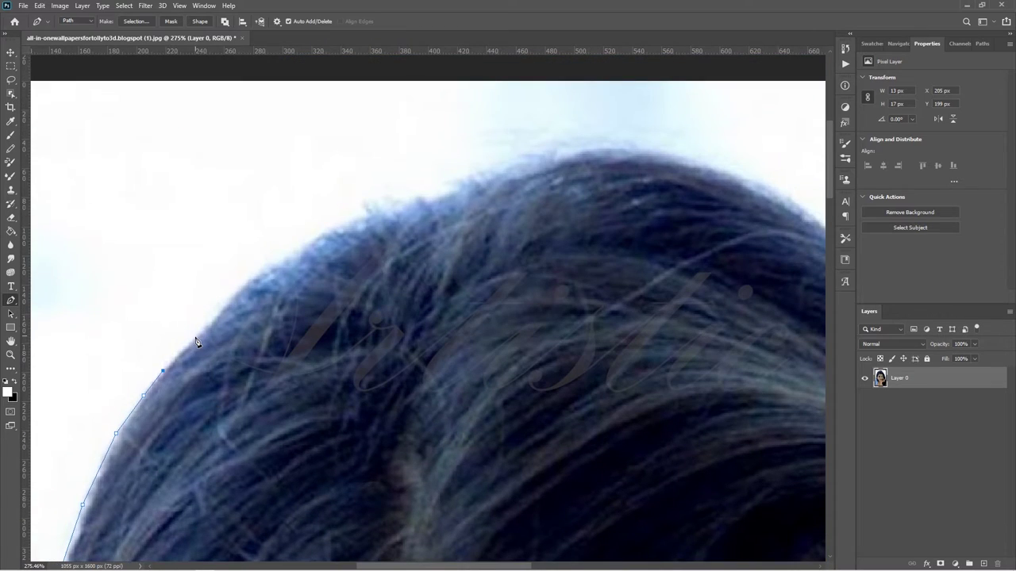
pyautogui.click(299, 252)
pyautogui.click(319, 234)
pyautogui.click(338, 224)
pyautogui.click(358, 219)
pyautogui.click(369, 212)
# Trace the path across the crown of the hair
pyautogui.click(511, 162)
pyautogui.click(523, 153)
pyautogui.click(540, 144)
pyautogui.click(567, 138)
pyautogui.click(594, 139)
pyautogui.click(623, 142)
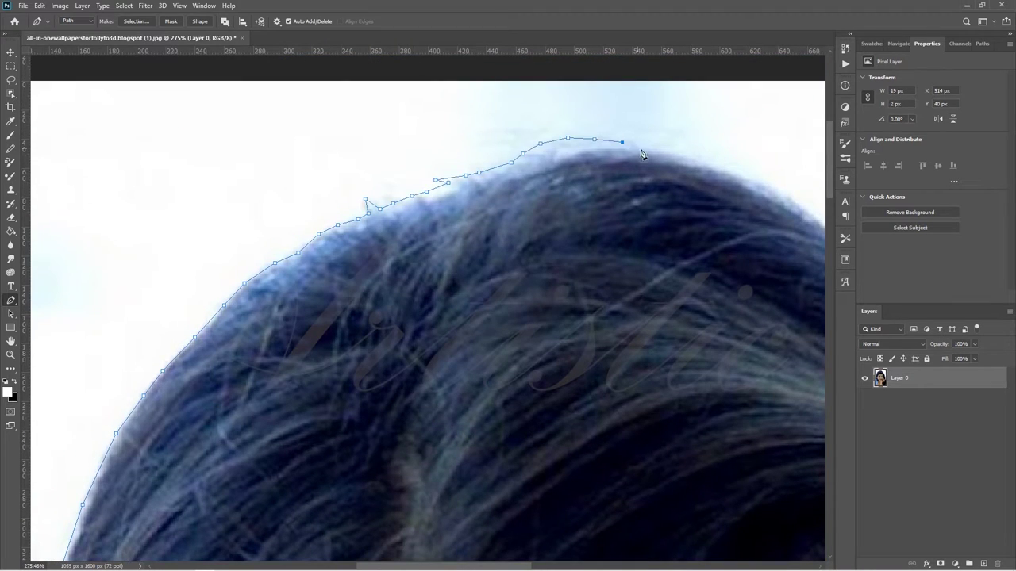
pyautogui.moveTo(438, 563); pyautogui.dragTo(537, 563)
# Continue the path down the right hair edge beside the eye
pyautogui.click(388, 241)
pyautogui.click(496, 339)
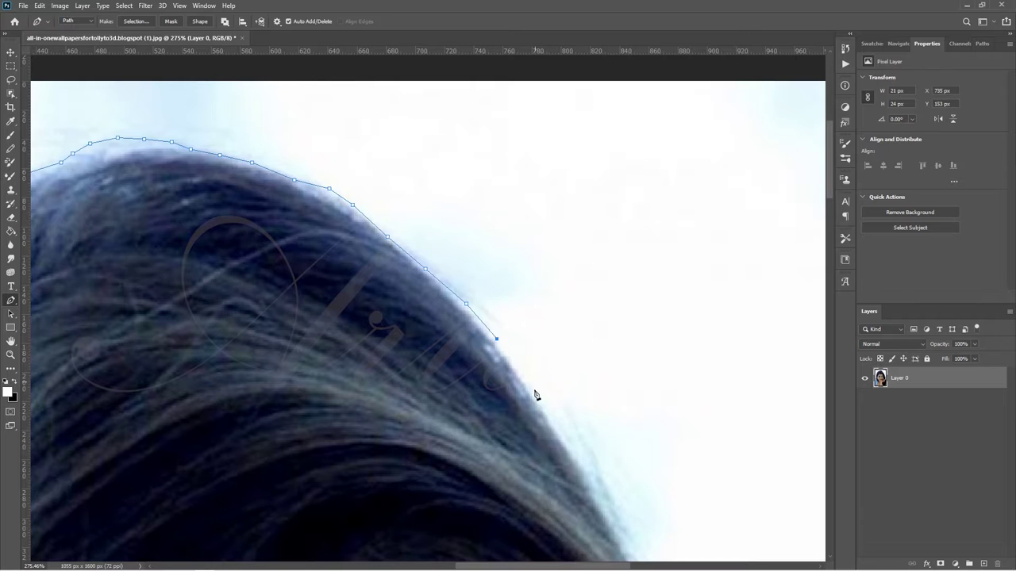
pyautogui.click(560, 437)
pyautogui.scroll(-5, 649, 403)
pyautogui.click(615, 188)
pyautogui.click(642, 238)
pyautogui.moveTo(598, 564); pyautogui.dragTo(642, 564)
pyautogui.scroll(-5, 556, 318)
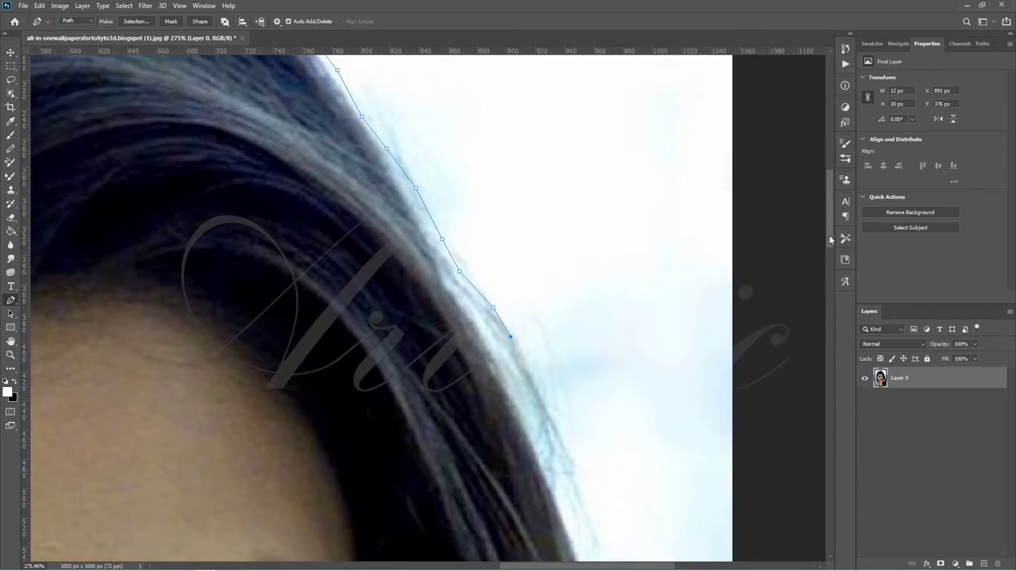
pyautogui.click(551, 227)
pyautogui.click(574, 268)
pyautogui.click(592, 325)
pyautogui.click(600, 364)
pyautogui.scroll(-5, 810, 258)
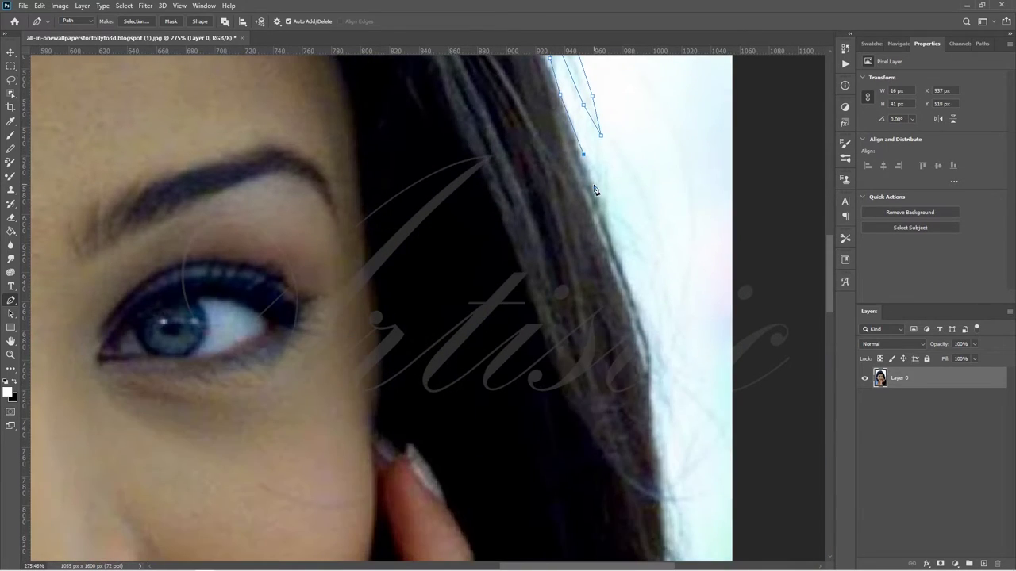
pyautogui.scroll(-4, 788, 312)
# Trace the hair edge down past the hand to the image's bottom edge
pyautogui.click(653, 240)
pyautogui.click(660, 306)
pyautogui.click(663, 333)
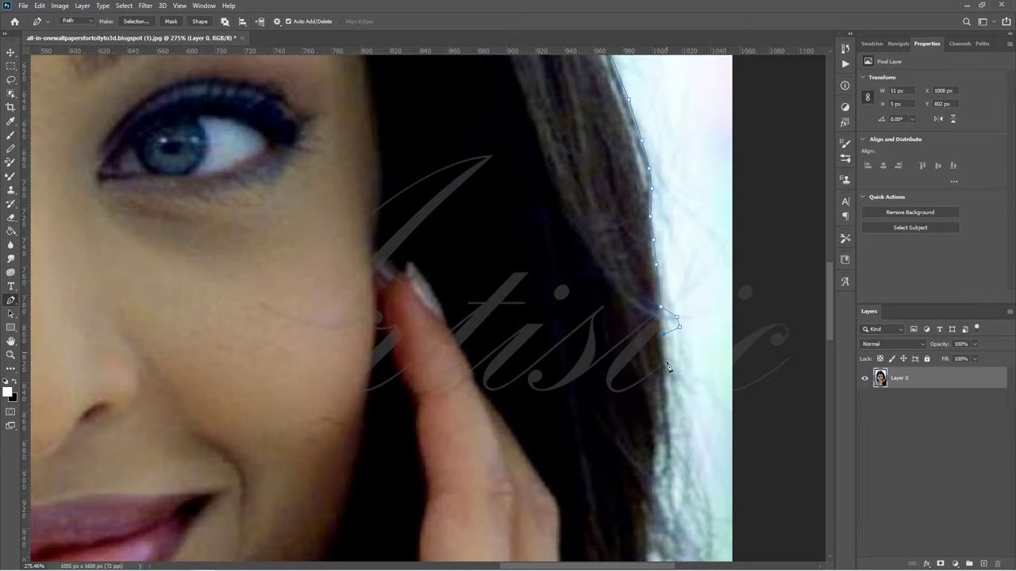
pyautogui.click(663, 365)
pyautogui.click(671, 403)
pyautogui.click(672, 478)
pyautogui.scroll(-6, 672, 484)
pyautogui.click(685, 257)
pyautogui.click(693, 283)
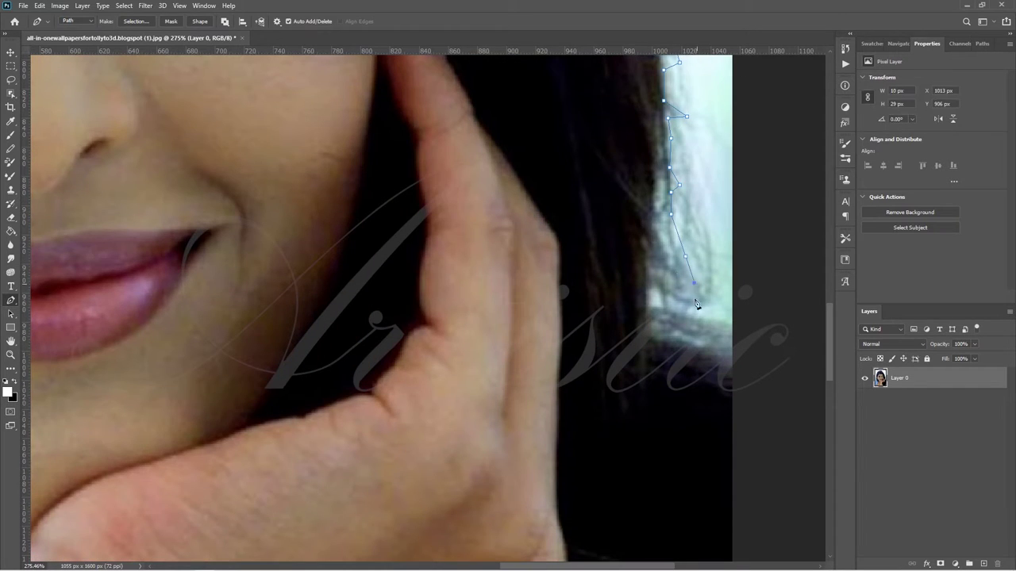
pyautogui.scroll(-2, 712, 324)
pyautogui.scroll(-8, 830, 377)
pyautogui.hscroll(-10, 831, 377)
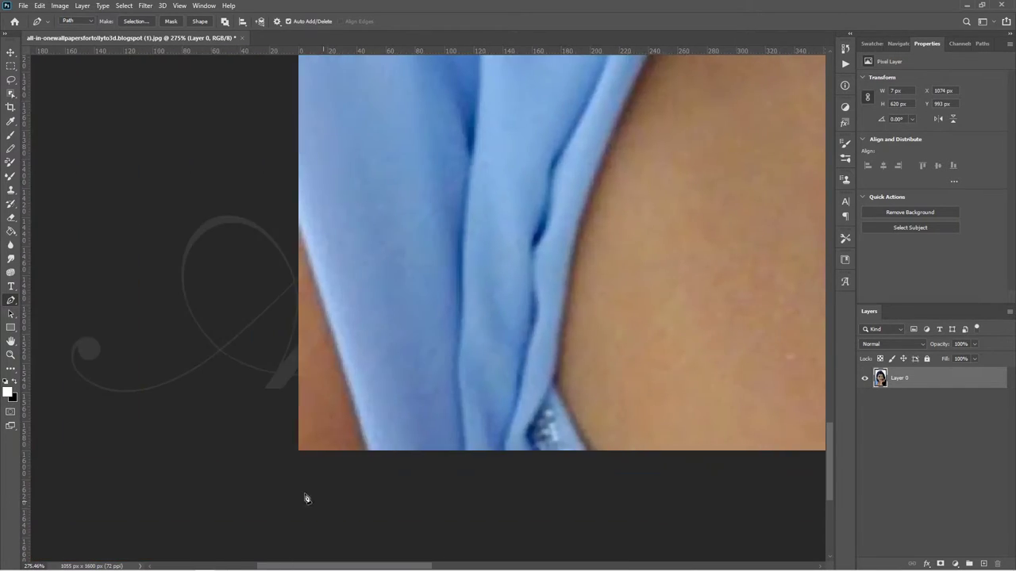
pyautogui.scroll(10, 273, 284)
# Convert the traced path to a selection and copy the woman onto a new layer
pyautogui.hotkey('ctrl', '0')
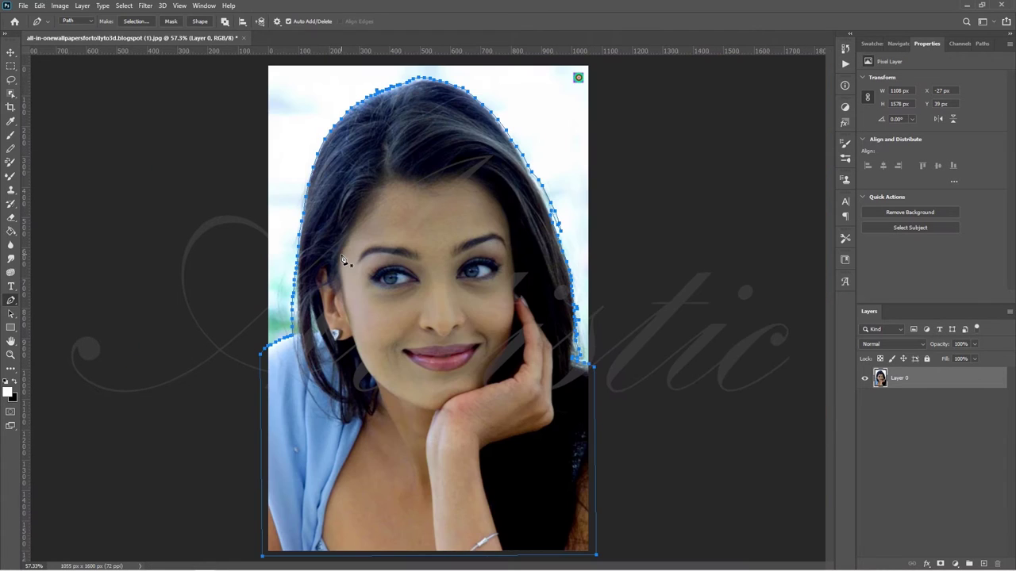
pyautogui.rightClick(444, 287)
pyautogui.hotkey('ctrl', 'Return')
pyautogui.hotkey('ctrl', 'j')
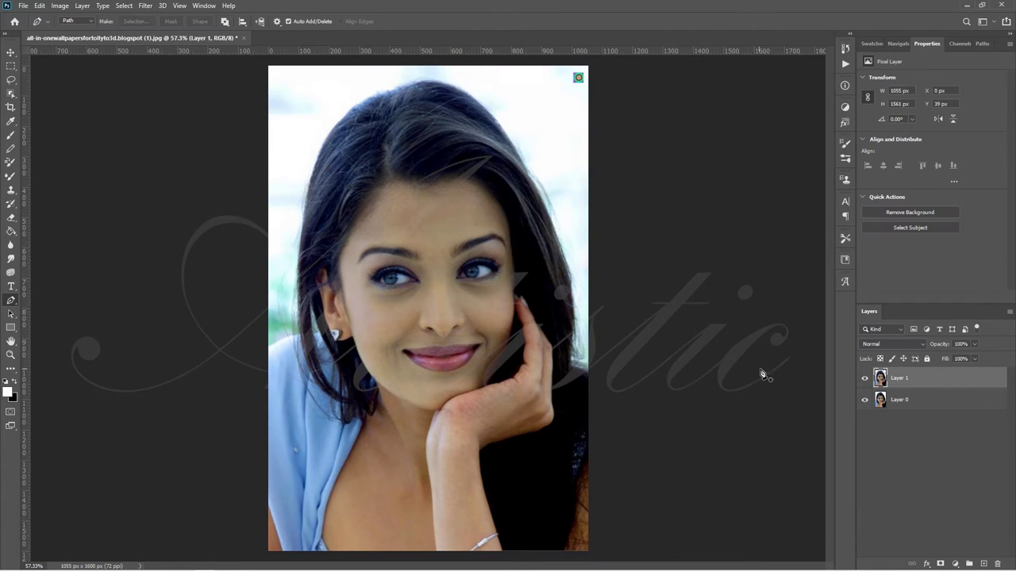
# Create a new 1920×1080 document from the Artistic preset
pyautogui.click(23, 6)
pyautogui.click(230, 117)
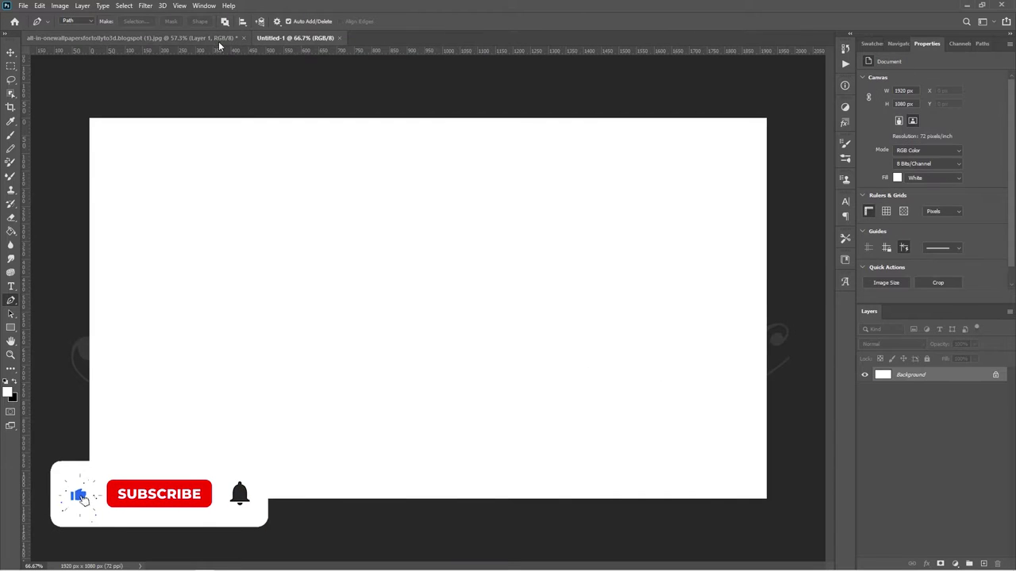
pyautogui.click(131, 37)
# Drag the cut-out into the new document, scale it to about two-thirds and center it
pyautogui.press('v')
pyautogui.moveTo(899, 378); pyautogui.dragTo(439, 310)
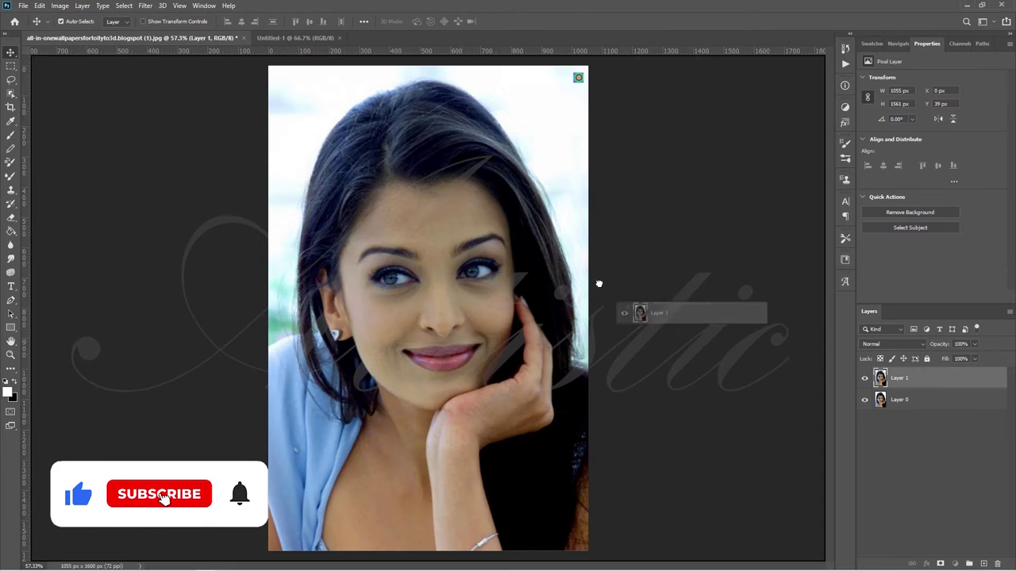
pyautogui.hotkey('ctrl', 't')
pyautogui.moveTo(254, 307); pyautogui.dragTo(322, 327)
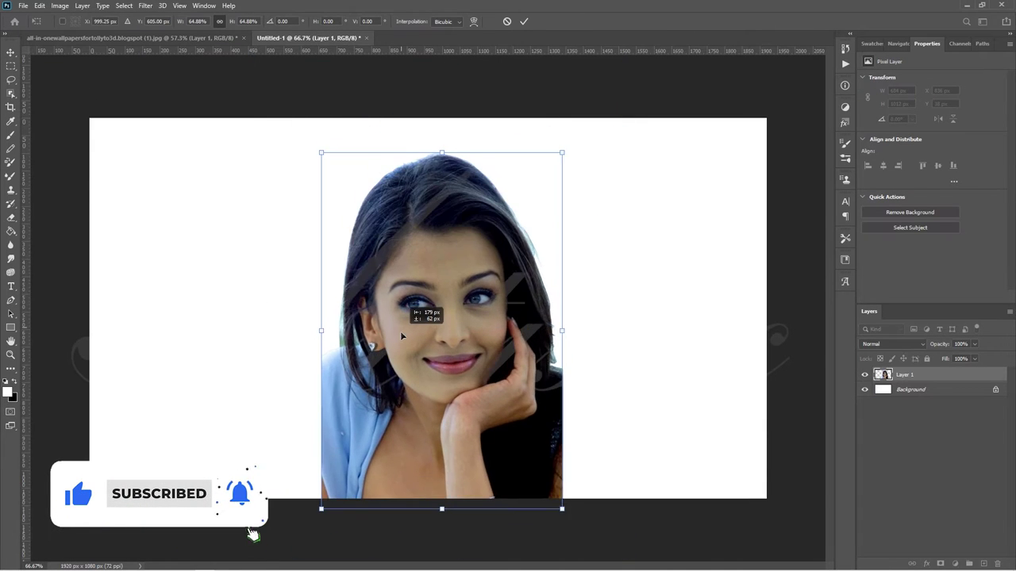
pyautogui.moveTo(400, 330); pyautogui.dragTo(386, 337)
pyautogui.press('Return')
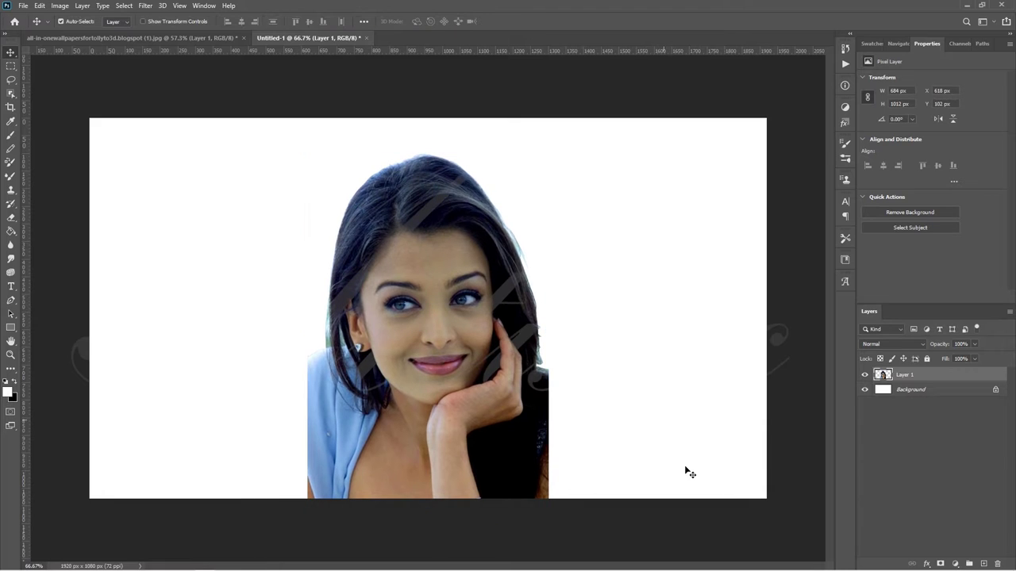
# Unlock the background, fill a new layer with green, and set its opacity to 72%
pyautogui.click(943, 390)
pyautogui.click(995, 389)
pyautogui.hotkey('ctrl', 'shift', 'alt', 'n')
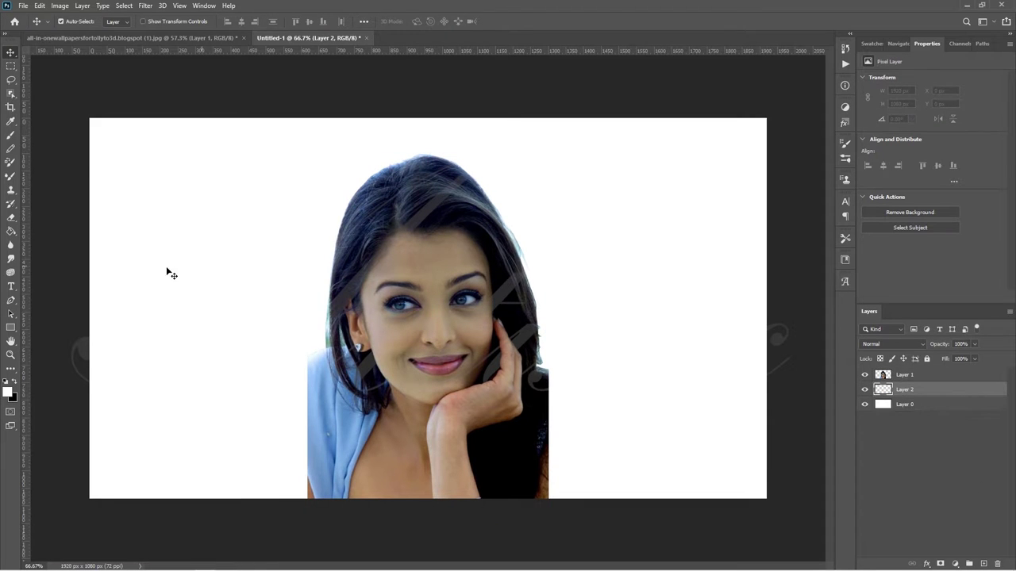
pyautogui.press('g')
pyautogui.click(8, 393)
pyautogui.click(162, 222)
pyautogui.click(118, 182)
pyautogui.click(249, 113)
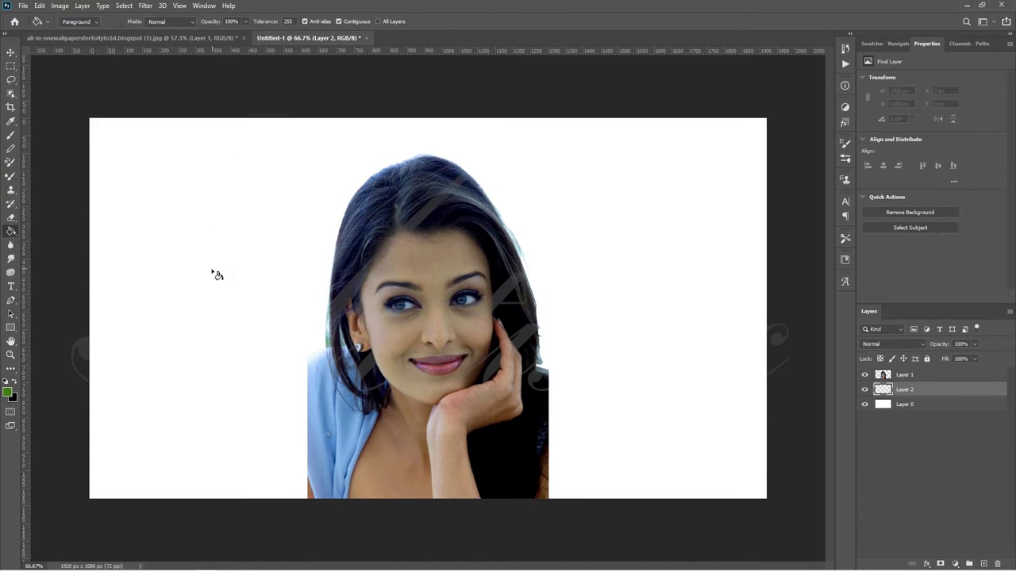
pyautogui.click(207, 316)
pyautogui.moveTo(942, 347); pyautogui.dragTo(929, 347)
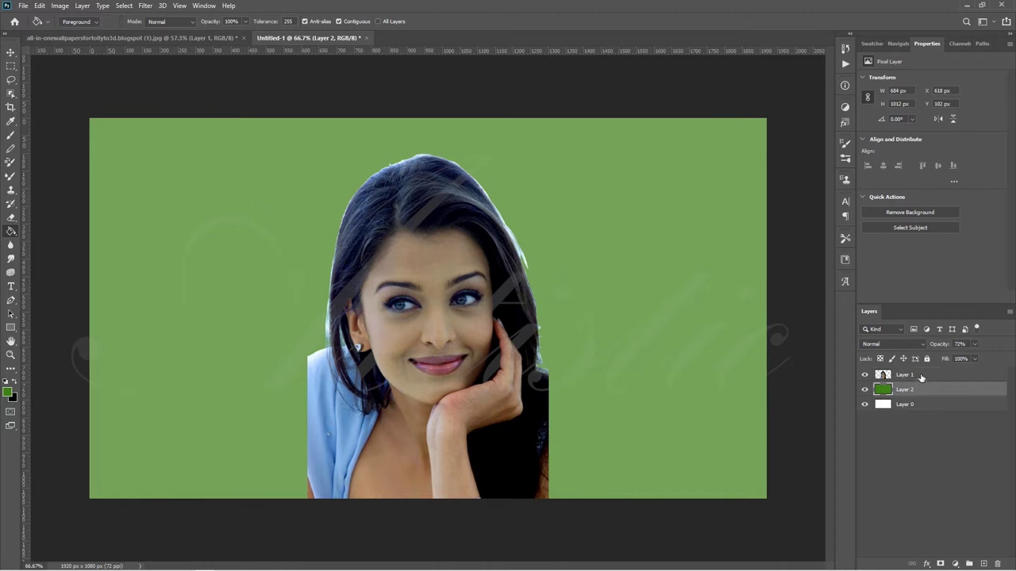
# Duplicate the woman's layer and apply the Cutout filter from the Filter Gallery
pyautogui.click(905, 375)
pyautogui.press('v')
pyautogui.hotkey('ctrl', 'j')
pyautogui.click(904, 375)
pyautogui.click(146, 5)
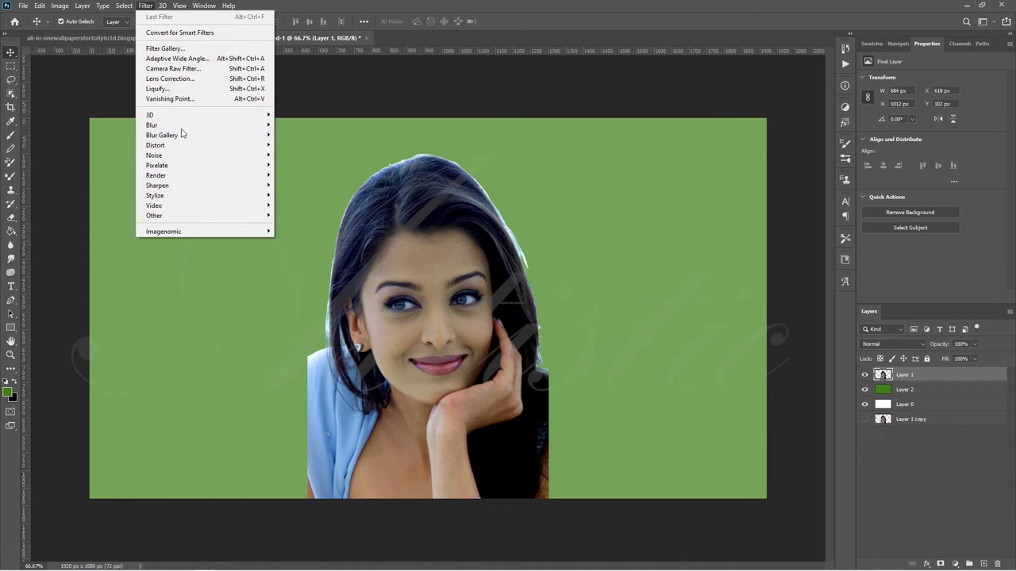
pyautogui.click(165, 48)
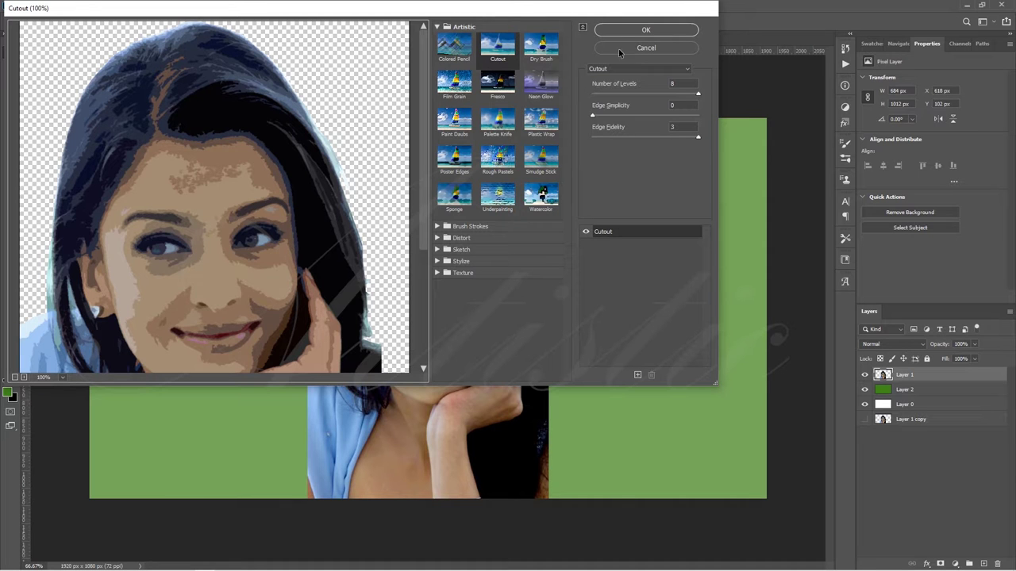
pyautogui.click(641, 30)
# Apply the Cutout filter a second time and make another backup copy of the portrait layer
pyautogui.click(145, 5)
pyautogui.click(165, 49)
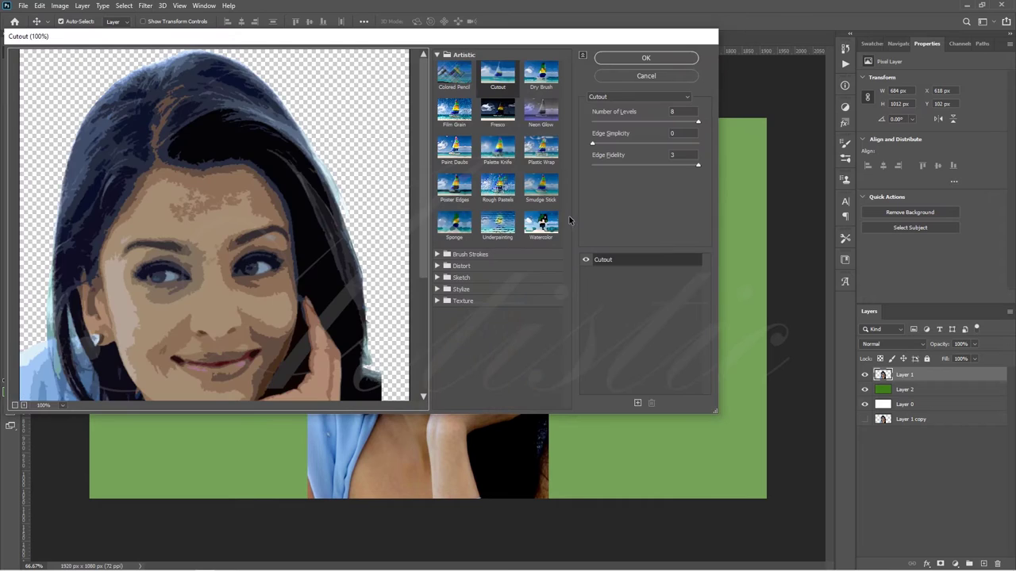
pyautogui.click(645, 58)
pyautogui.moveTo(917, 378); pyautogui.dragTo(912, 433)
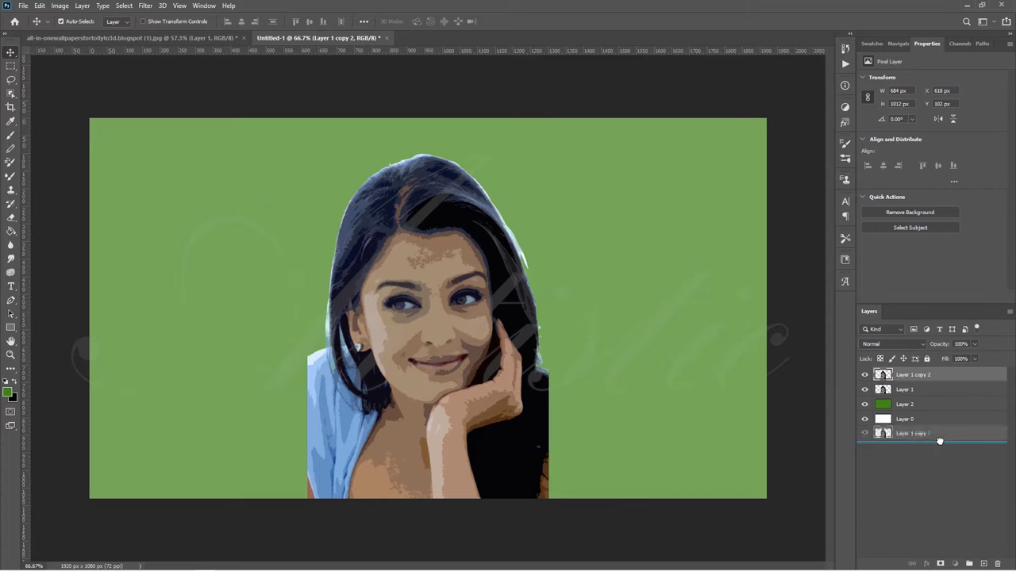
# Add a clipped Hue/Saturation adjustment and a Brightness/Contrast adjustment raising the portrait's brightness
pyautogui.click(845, 105)
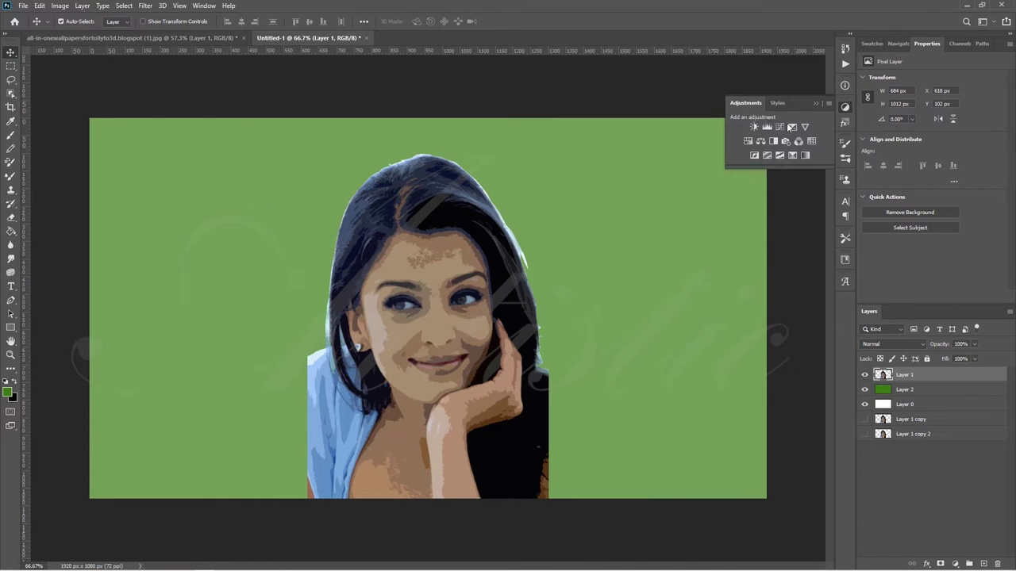
pyautogui.click(748, 141)
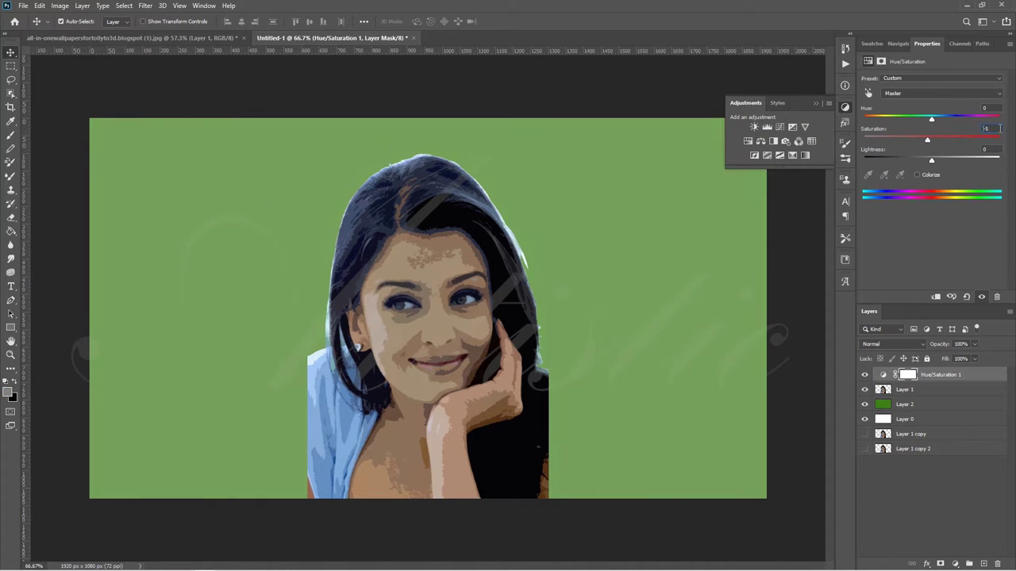
pyautogui.click(936, 297)
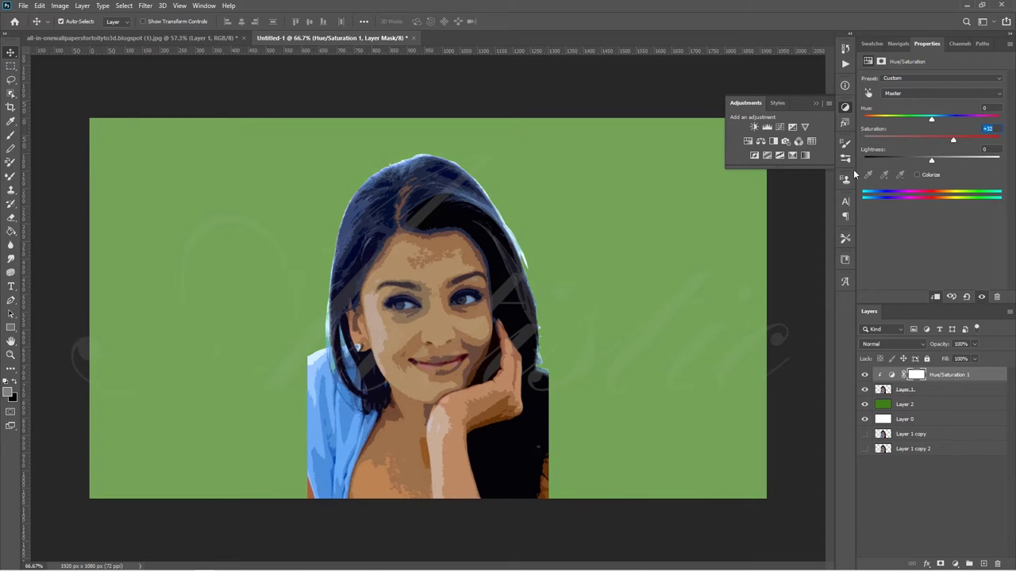
pyautogui.click(754, 130)
pyautogui.click(993, 97)
pyautogui.scroll(5, 993, 97)
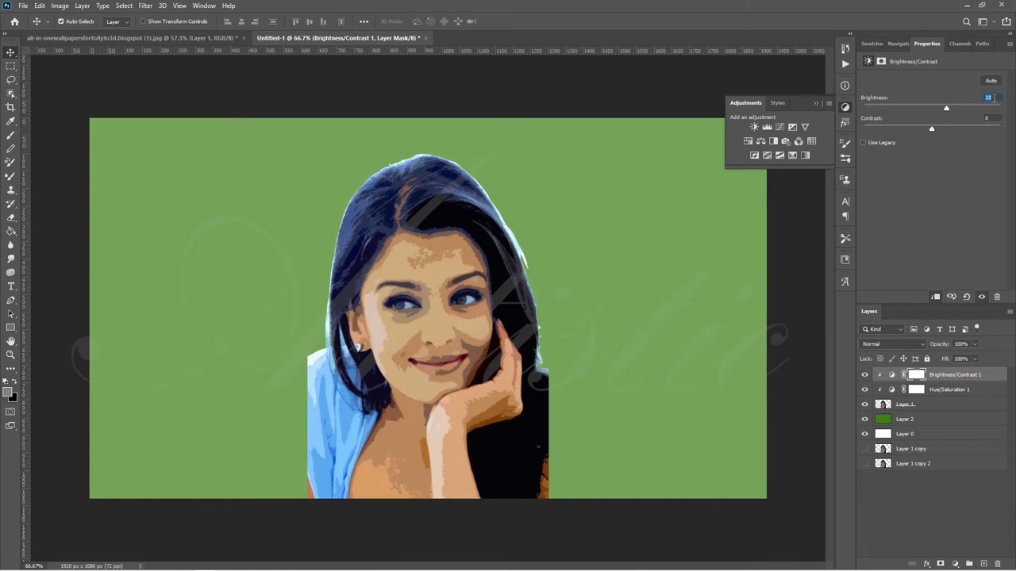
# Add a Levels adjustment of 10, 0.96 and 203, then select the portrait with its adjustment layers
pyautogui.click(767, 127)
pyautogui.scroll(10, 884, 165)
pyautogui.scroll(-17, 987, 165)
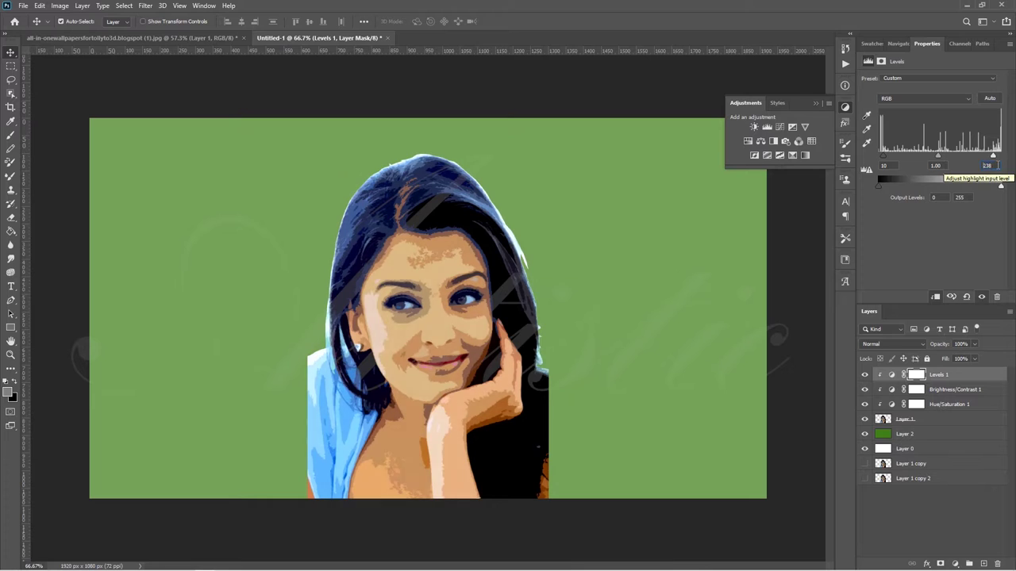
pyautogui.scroll(-18, 997, 165)
pyautogui.scroll(-18, 996, 165)
pyautogui.scroll(-4, 937, 165)
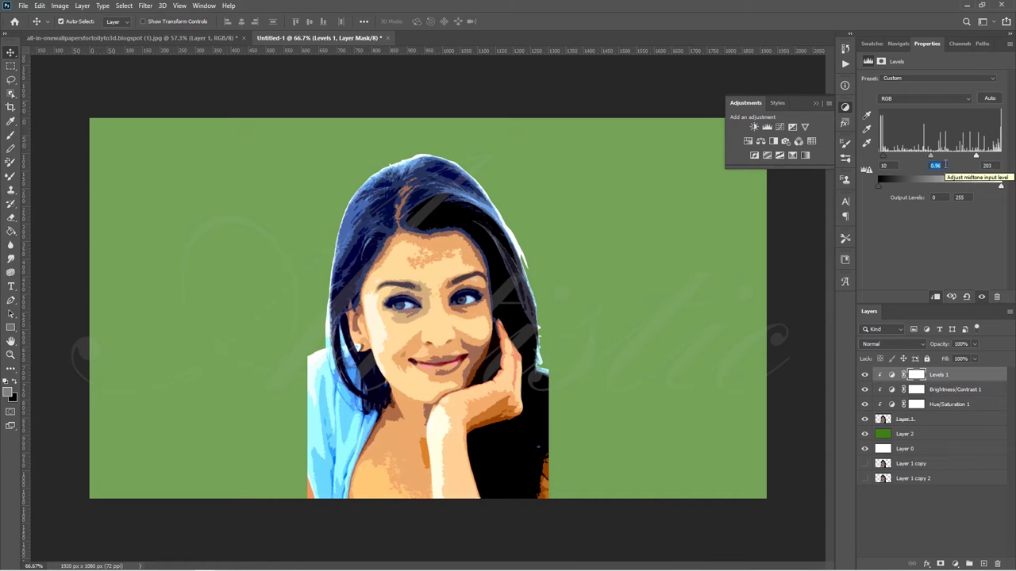
pyautogui.click(845, 107)
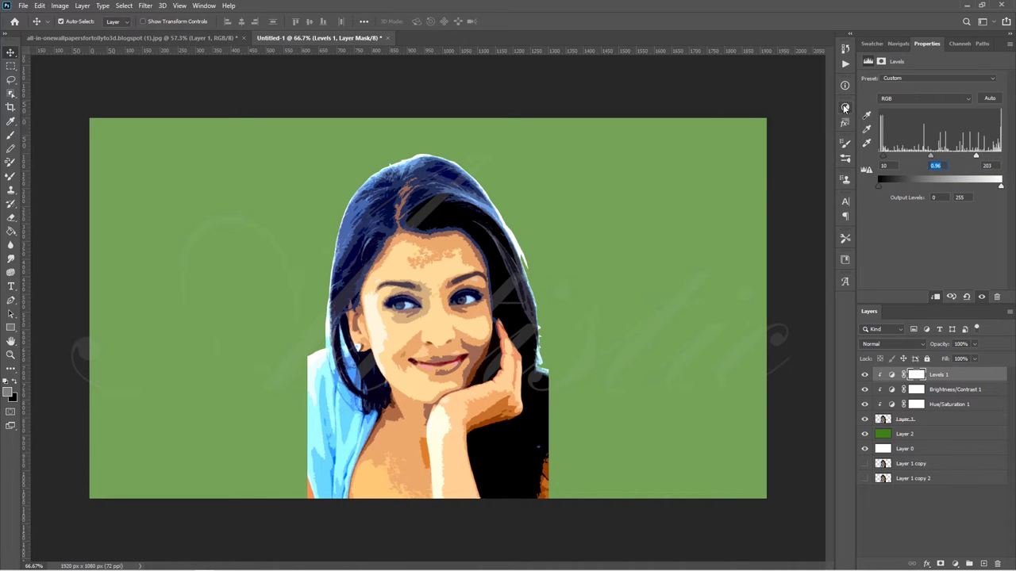
pyautogui.keyDown('shift'); pyautogui.click(950, 423); pyautogui.keyUp('shift')
# Undo the duplicate and merge Layer 1 with its adjustments into one layer named Image
pyautogui.hotkey('ctrl', 'j')
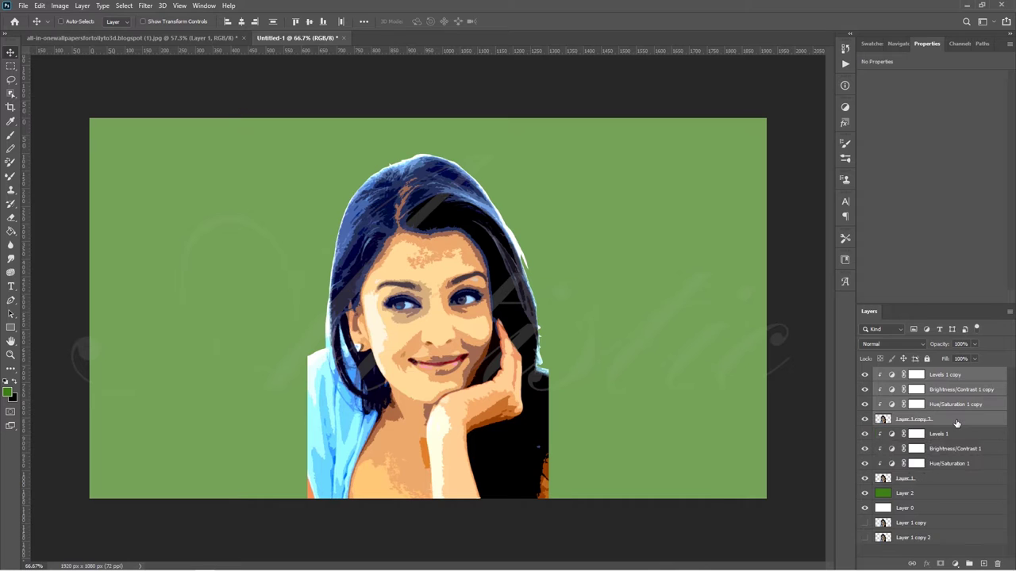
pyautogui.hotkey('ctrl', 'z')
pyautogui.click(927, 422)
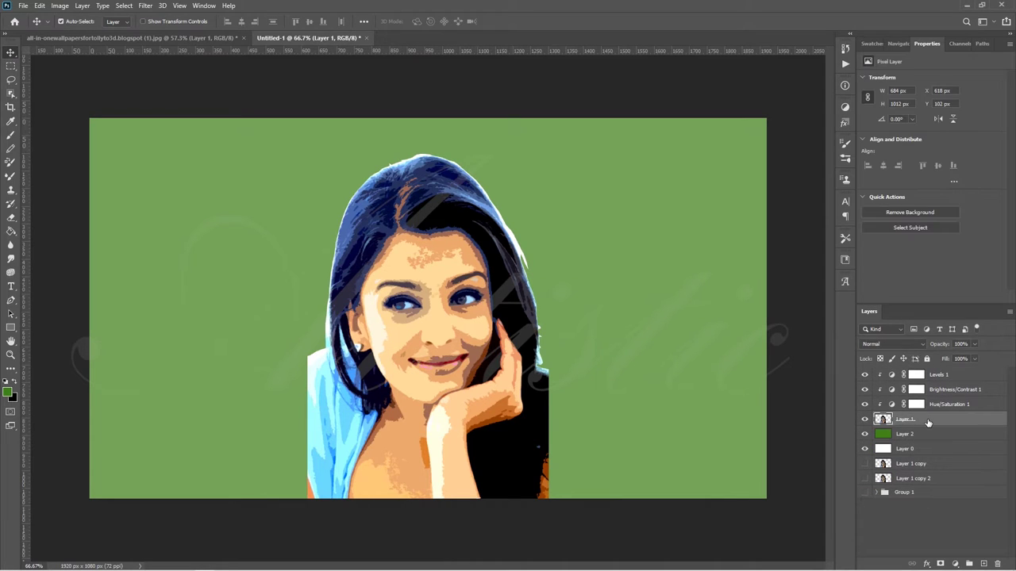
pyautogui.click(904, 374)
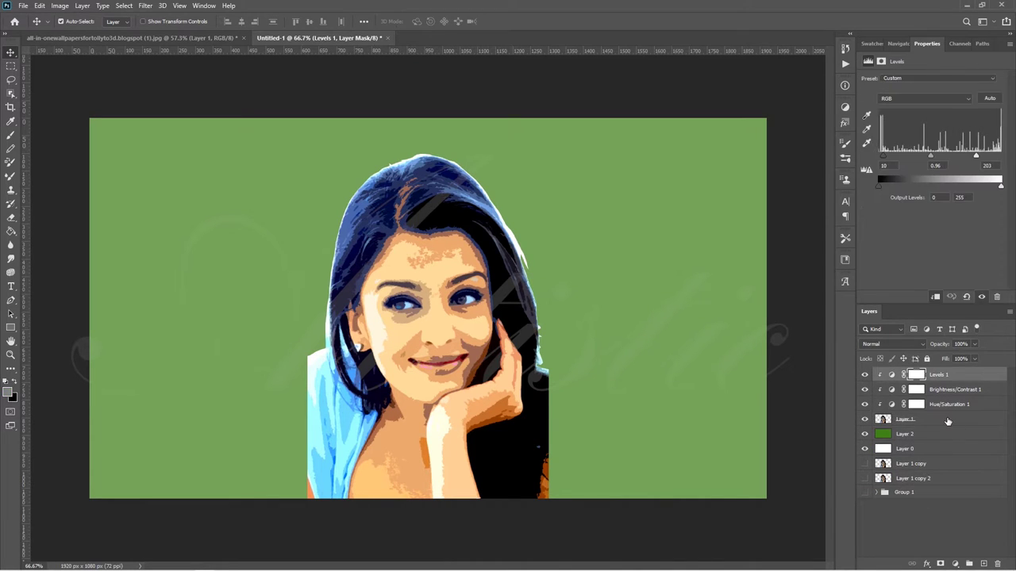
pyautogui.hotkey('ctrl', 'e')
pyautogui.press('Return')
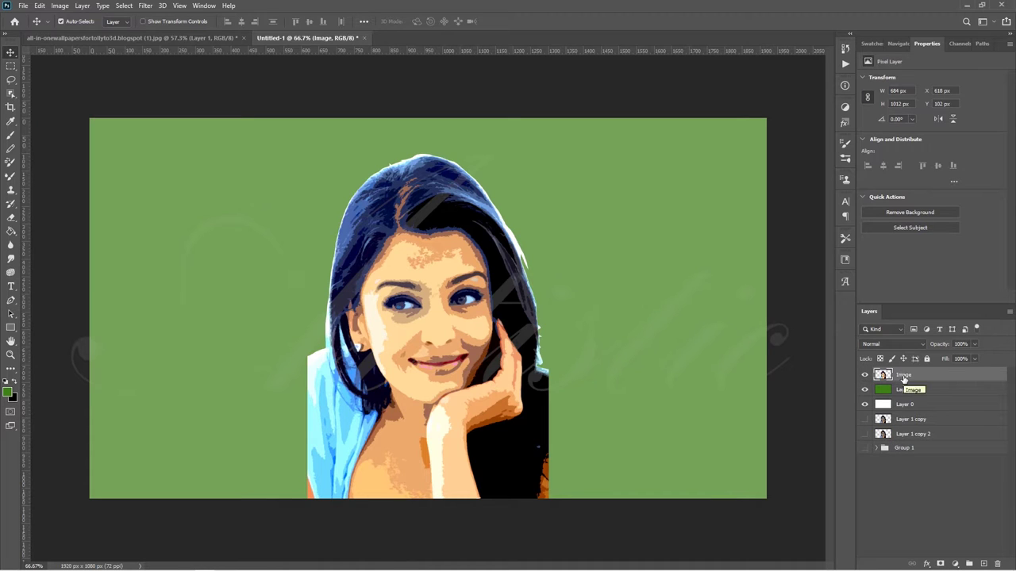
# Sharpen the Image layer with Unsharp Mask at 152%, 5.0 px radius, threshold 18
pyautogui.click(11, 260)
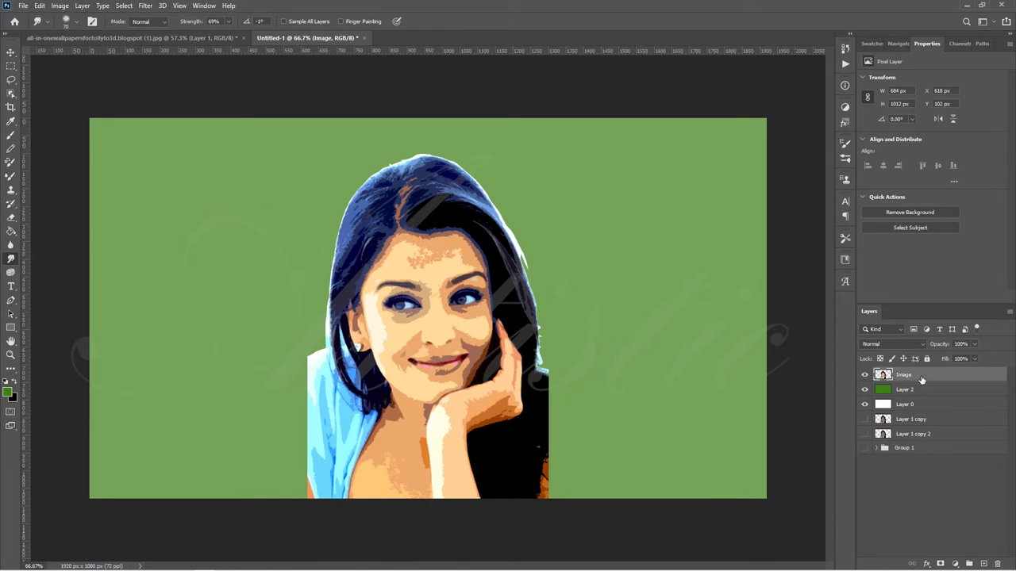
pyautogui.click(147, 9)
pyautogui.click(306, 199)
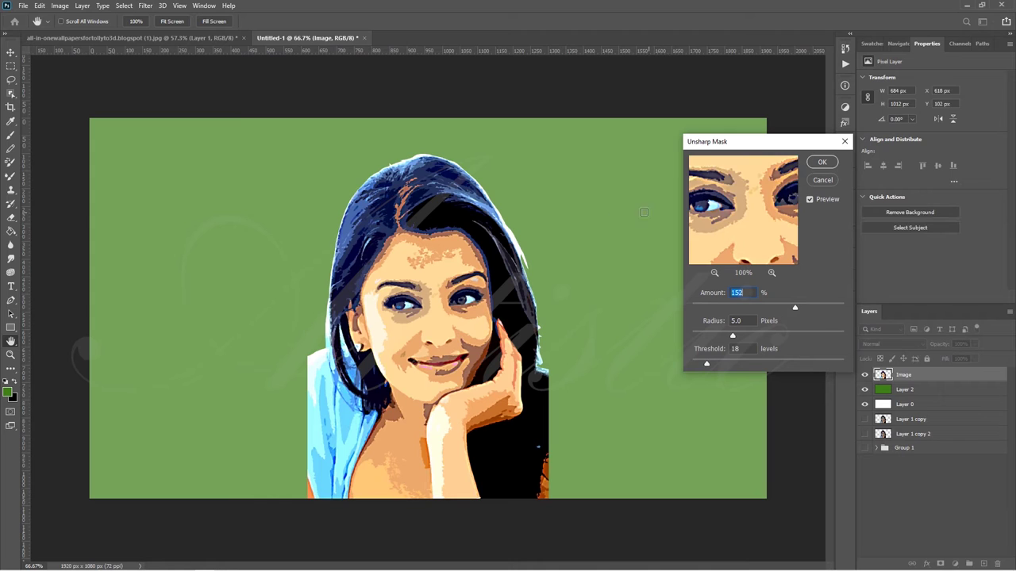
pyautogui.click(816, 160)
pyautogui.click(146, 5)
pyautogui.click(283, 192)
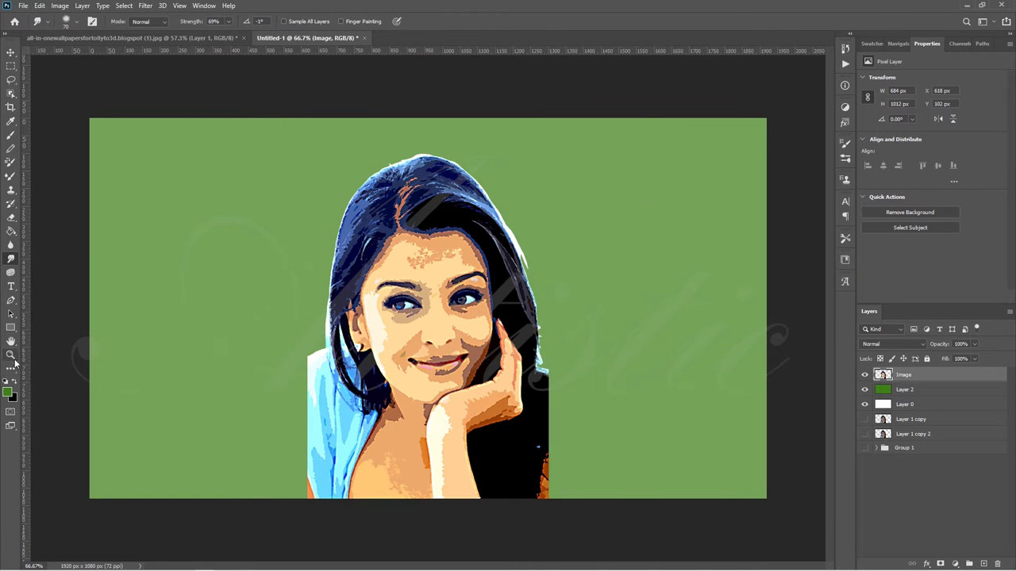
pyautogui.scroll(3, 445, 262)
pyautogui.scroll(2, 445, 261)
pyautogui.scroll(-1, 385, 118)
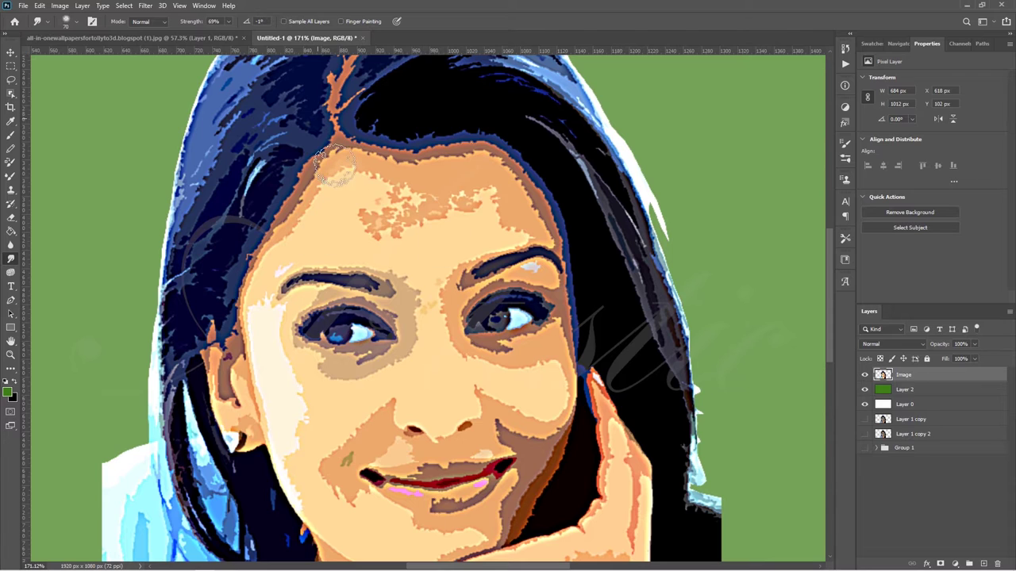
# Smudge at 69% to smooth the forehead, hairline, both eyebrows and the skin around the eyes
pyautogui.moveTo(333, 163)
pyautogui.mouseDown()
pyautogui.moveTo(358, 174)
pyautogui.moveTo(320, 211)
pyautogui.moveTo(386, 170)
pyautogui.moveTo(410, 228)
pyautogui.moveTo(361, 230)
pyautogui.moveTo(446, 177)
pyautogui.moveTo(510, 220)
pyautogui.mouseUp()
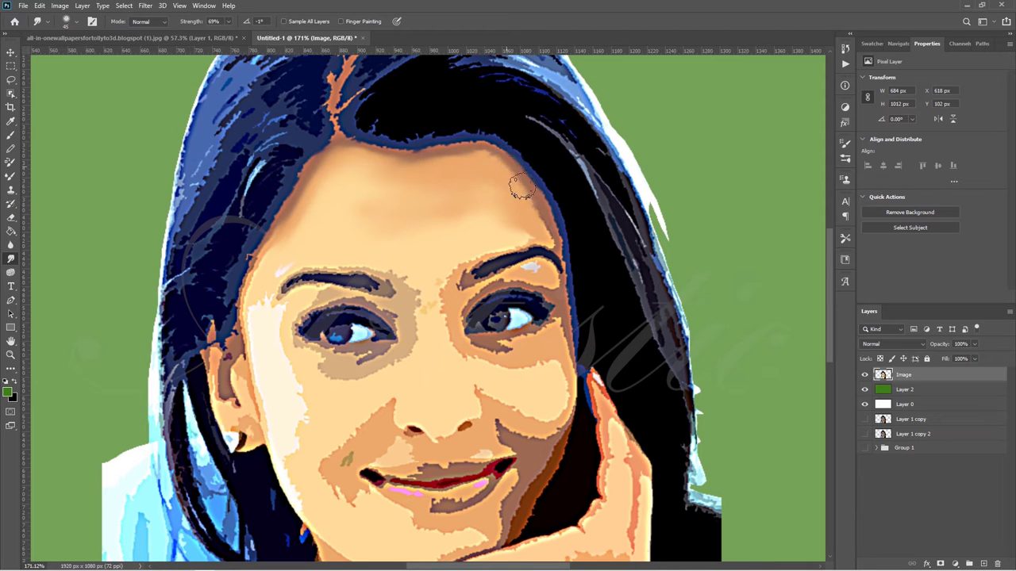
pyautogui.moveTo(521, 187)
pyautogui.mouseDown()
pyautogui.moveTo(405, 139)
pyautogui.moveTo(515, 159)
pyautogui.moveTo(559, 234)
pyautogui.mouseUp()
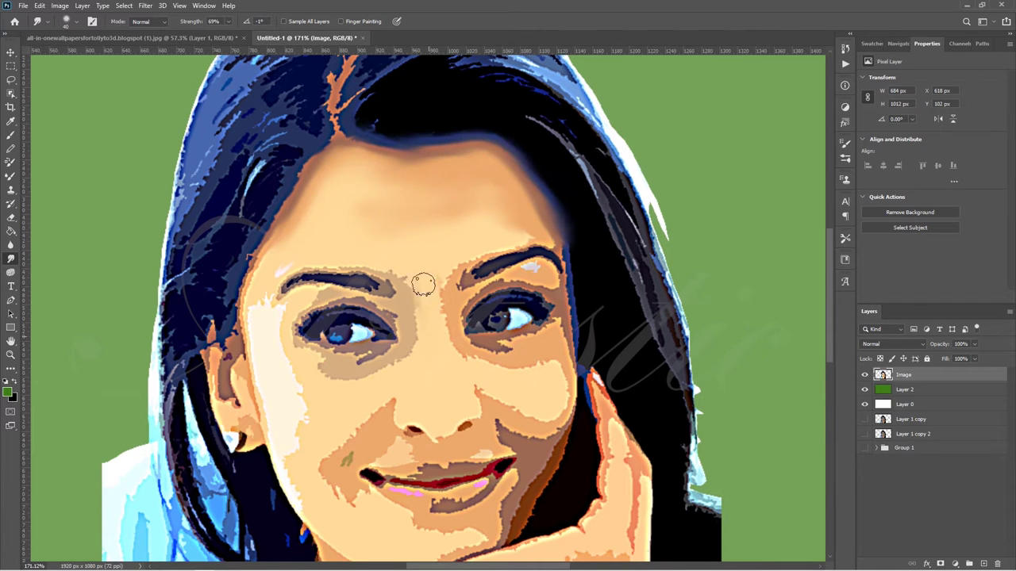
pyautogui.moveTo(272, 302)
pyautogui.mouseDown()
pyautogui.moveTo(252, 238)
pyautogui.moveTo(287, 262)
pyautogui.moveTo(259, 333)
pyautogui.moveTo(294, 404)
pyautogui.moveTo(294, 471)
pyautogui.mouseUp()
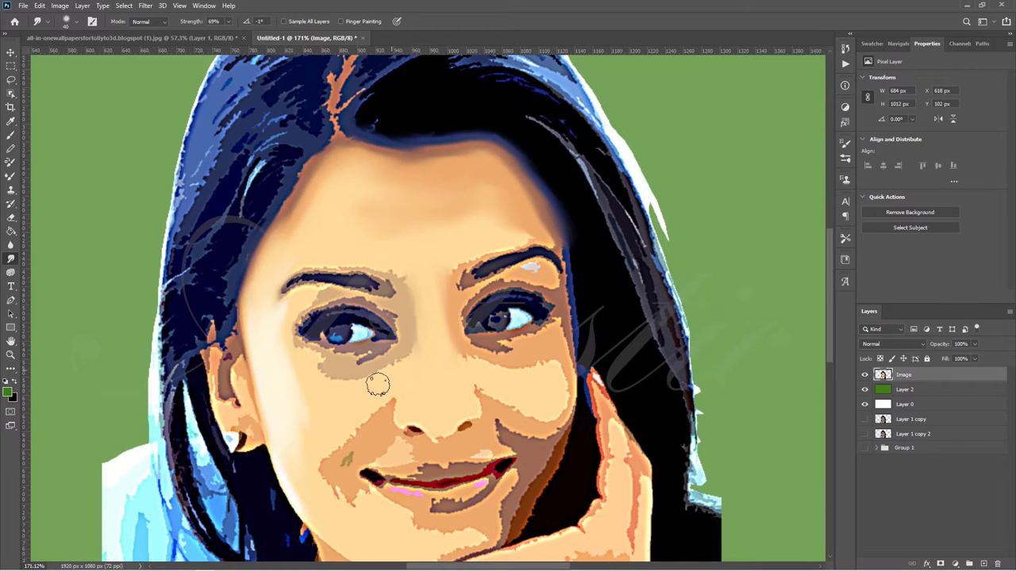
pyautogui.moveTo(377, 385)
pyautogui.mouseDown()
pyautogui.moveTo(294, 351)
pyautogui.moveTo(368, 381)
pyautogui.moveTo(396, 352)
pyautogui.mouseUp()
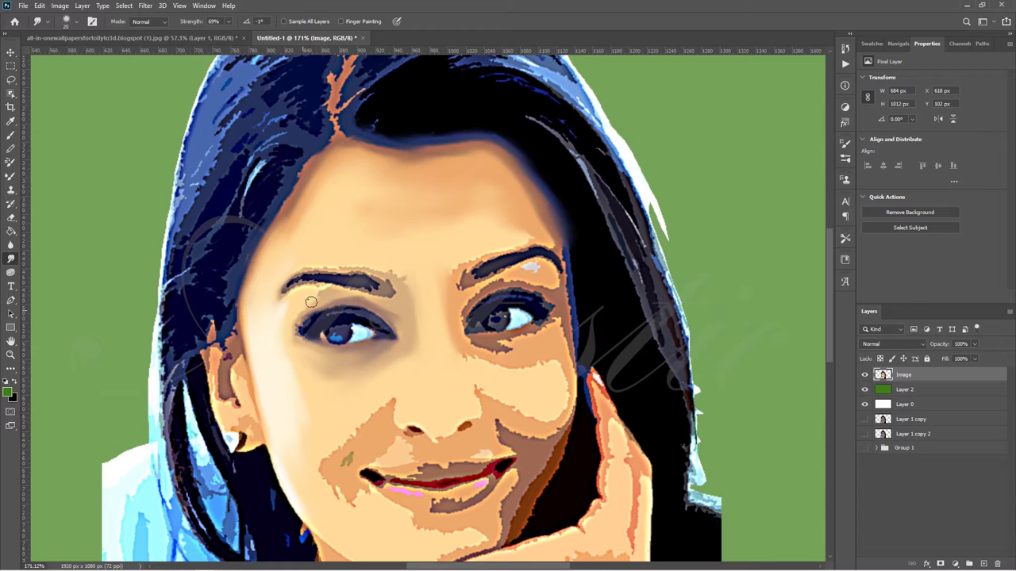
pyautogui.moveTo(307, 268)
pyautogui.mouseDown()
pyautogui.moveTo(317, 280)
pyautogui.moveTo(394, 287)
pyautogui.mouseUp()
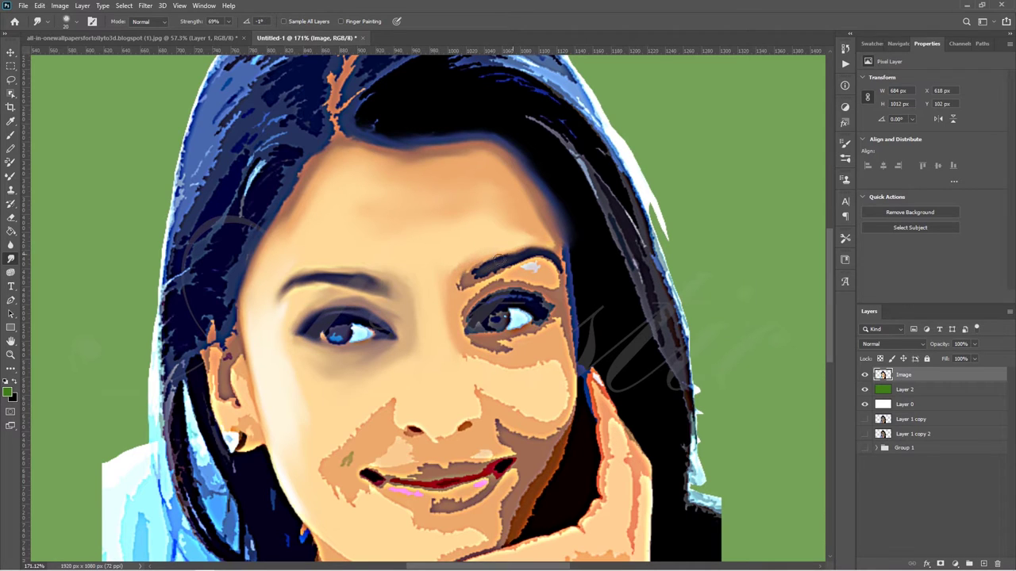
pyautogui.moveTo(460, 279)
pyautogui.mouseDown()
pyautogui.moveTo(562, 264)
pyautogui.moveTo(578, 370)
pyautogui.mouseUp()
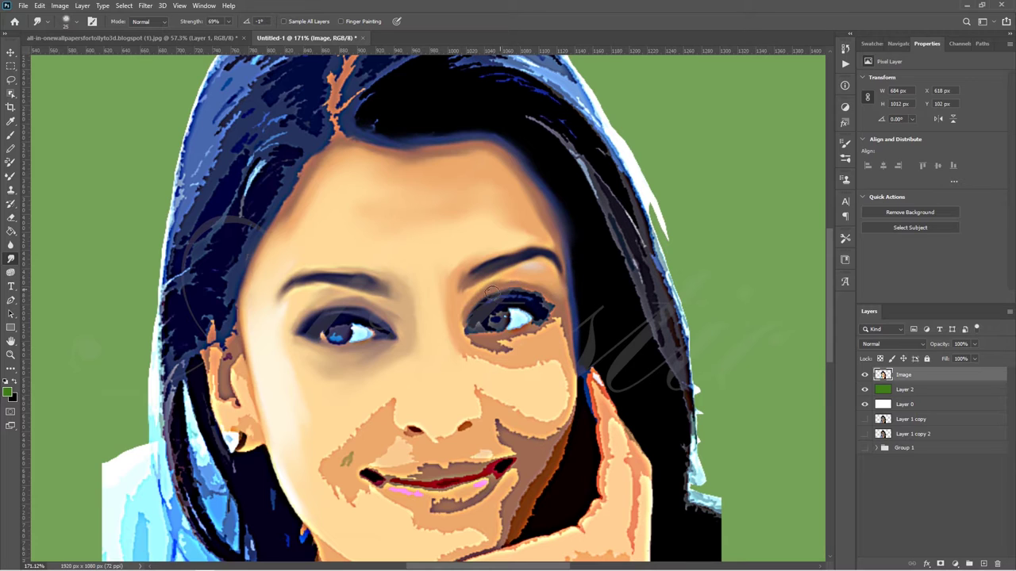
pyautogui.moveTo(493, 287); pyautogui.dragTo(555, 311)
pyautogui.moveTo(462, 312)
pyautogui.mouseDown()
pyautogui.moveTo(500, 337)
pyautogui.moveTo(553, 341)
pyautogui.moveTo(524, 361)
pyautogui.moveTo(502, 344)
pyautogui.moveTo(535, 367)
pyautogui.moveTo(537, 418)
pyautogui.moveTo(563, 407)
pyautogui.moveTo(517, 412)
pyautogui.moveTo(548, 492)
pyautogui.moveTo(508, 531)
pyautogui.mouseUp()
# Blend the shading beside the nose and mouth, along the chin, and on the lower lip
pyautogui.moveTo(373, 431)
pyautogui.mouseDown()
pyautogui.moveTo(362, 389)
pyautogui.moveTo(365, 401)
pyautogui.moveTo(410, 356)
pyautogui.mouseUp()
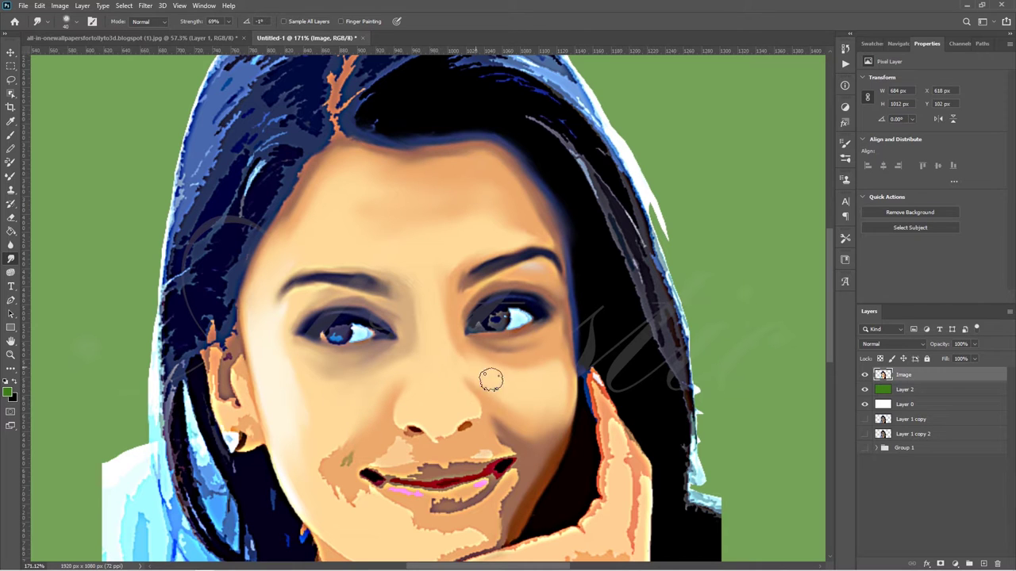
pyautogui.moveTo(336, 465); pyautogui.dragTo(328, 458)
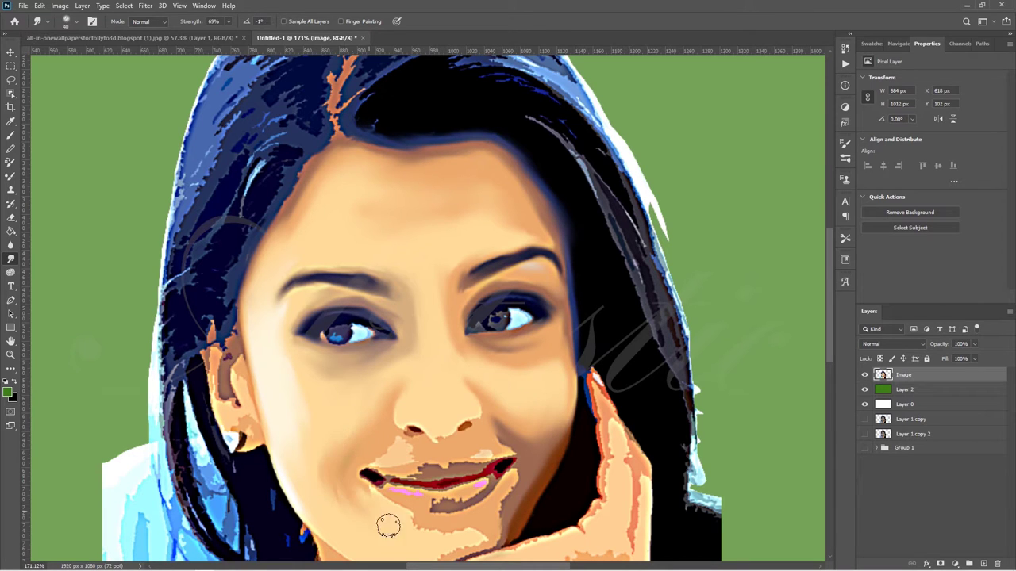
pyautogui.scroll(-3, 786, 334)
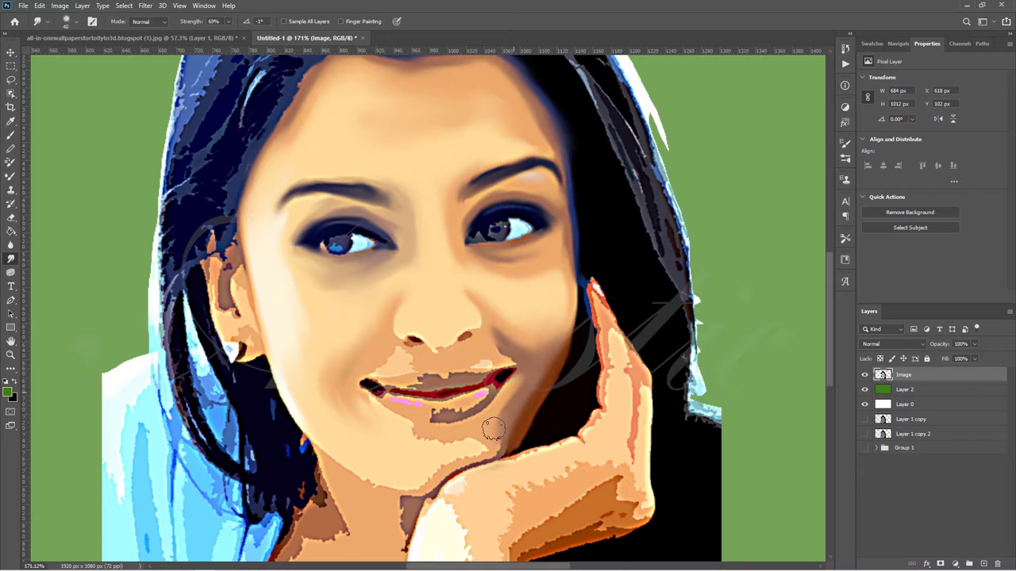
pyautogui.moveTo(492, 422); pyautogui.dragTo(419, 471)
pyautogui.moveTo(467, 435); pyautogui.dragTo(373, 415)
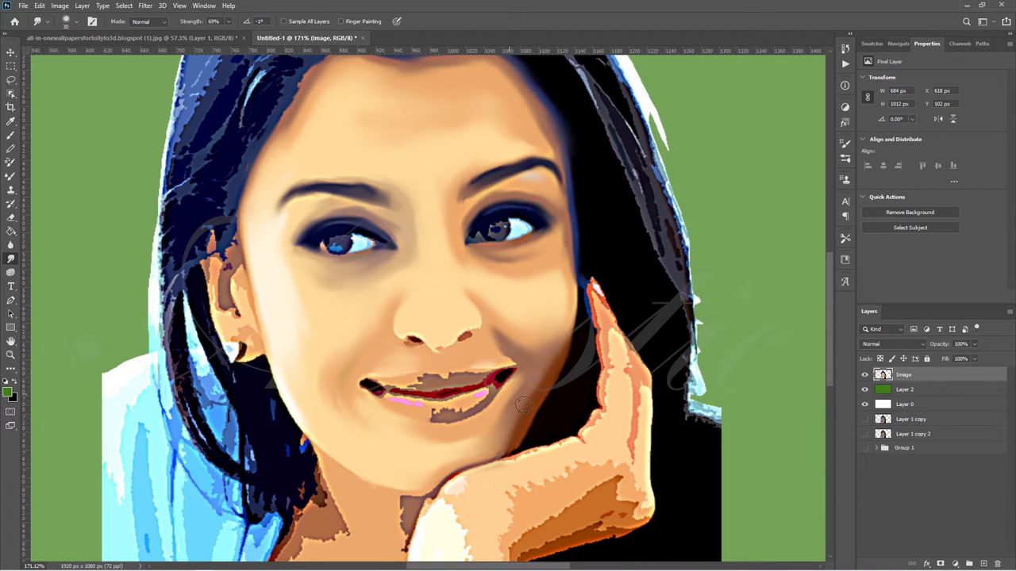
pyautogui.moveTo(456, 409)
pyautogui.mouseDown()
pyautogui.moveTo(397, 397)
pyautogui.moveTo(488, 393)
pyautogui.mouseUp()
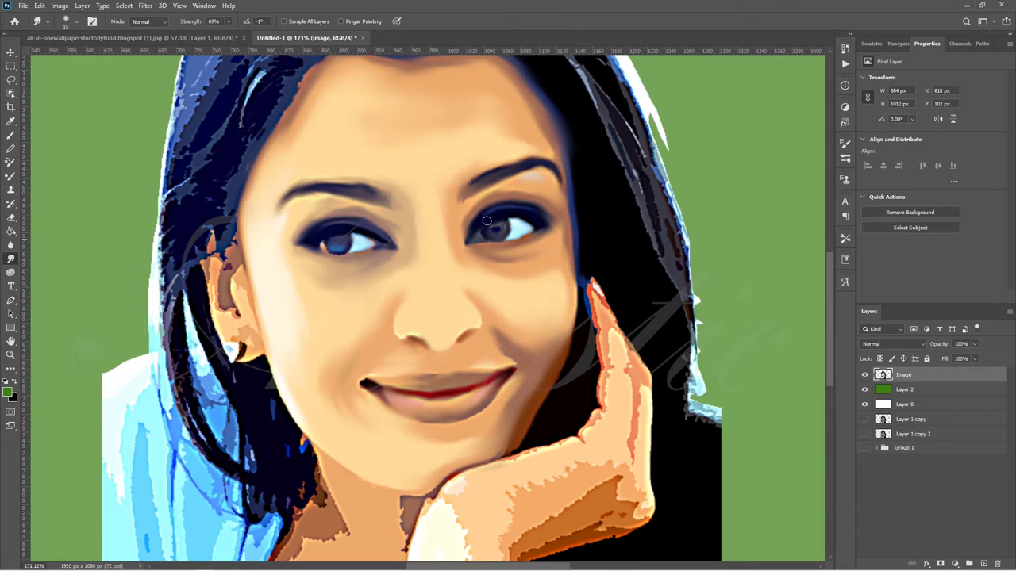
# Smudge the finger, wrist, knuckle and jagged lower edges of the resting hand smooth
pyautogui.moveTo(826, 298); pyautogui.dragTo(829, 360)
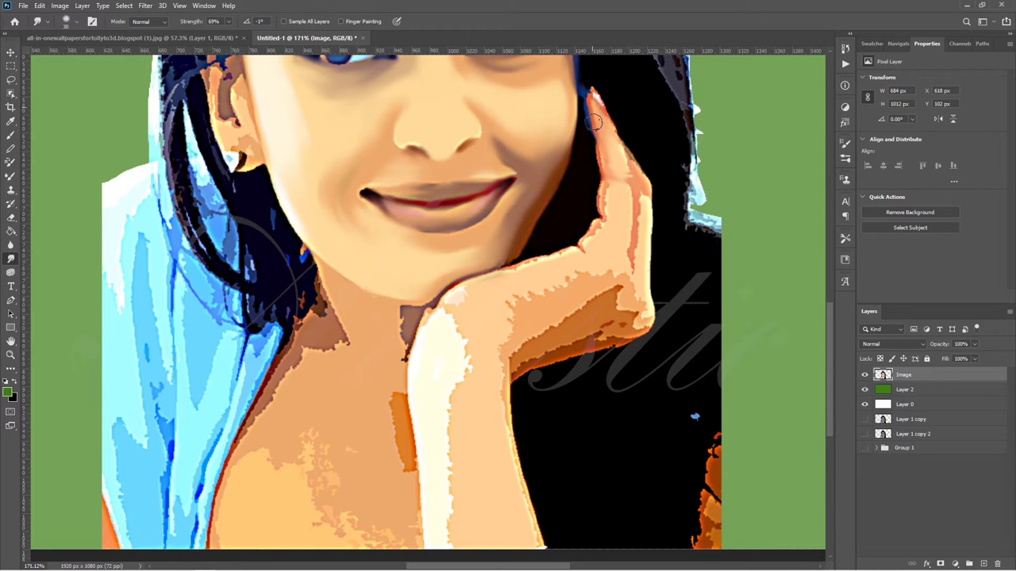
pyautogui.moveTo(610, 165)
pyautogui.mouseDown()
pyautogui.moveTo(603, 154)
pyautogui.moveTo(612, 233)
pyautogui.moveTo(447, 312)
pyautogui.moveTo(460, 335)
pyautogui.moveTo(447, 469)
pyautogui.mouseUp()
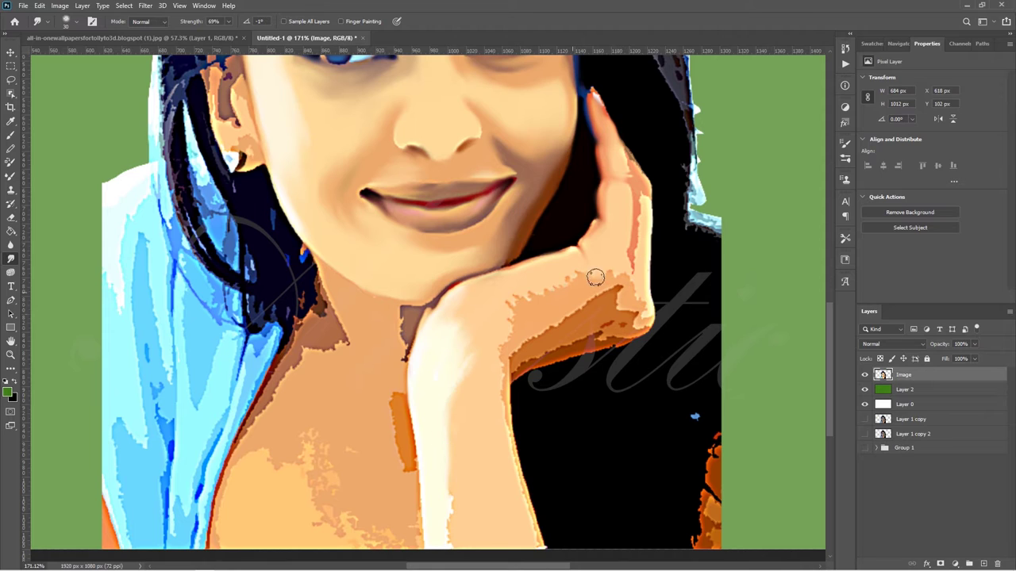
pyautogui.moveTo(594, 274)
pyautogui.mouseDown()
pyautogui.moveTo(549, 285)
pyautogui.moveTo(499, 340)
pyautogui.mouseUp()
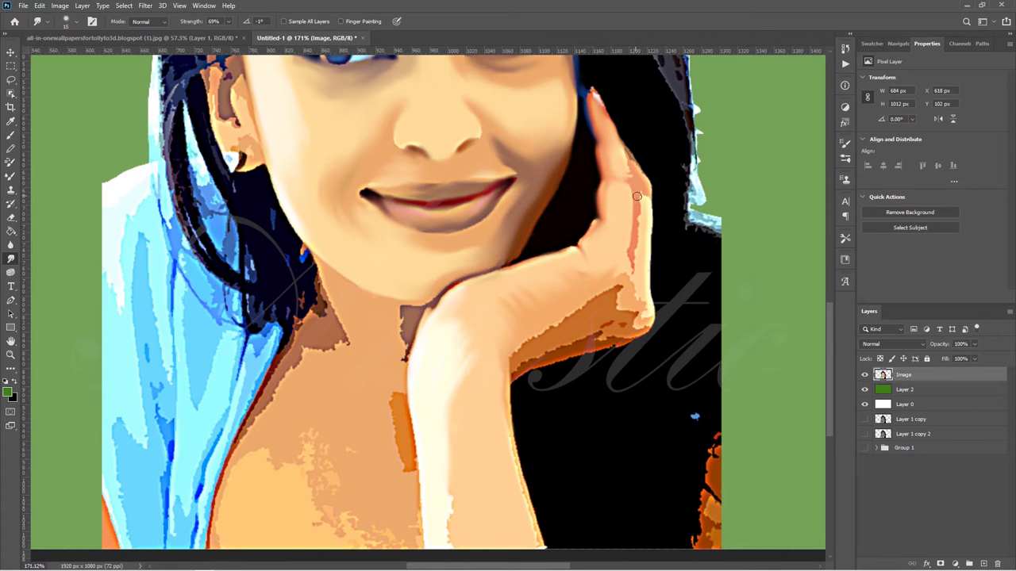
pyautogui.moveTo(614, 287)
pyautogui.mouseDown()
pyautogui.moveTo(520, 357)
pyautogui.moveTo(586, 344)
pyautogui.mouseUp()
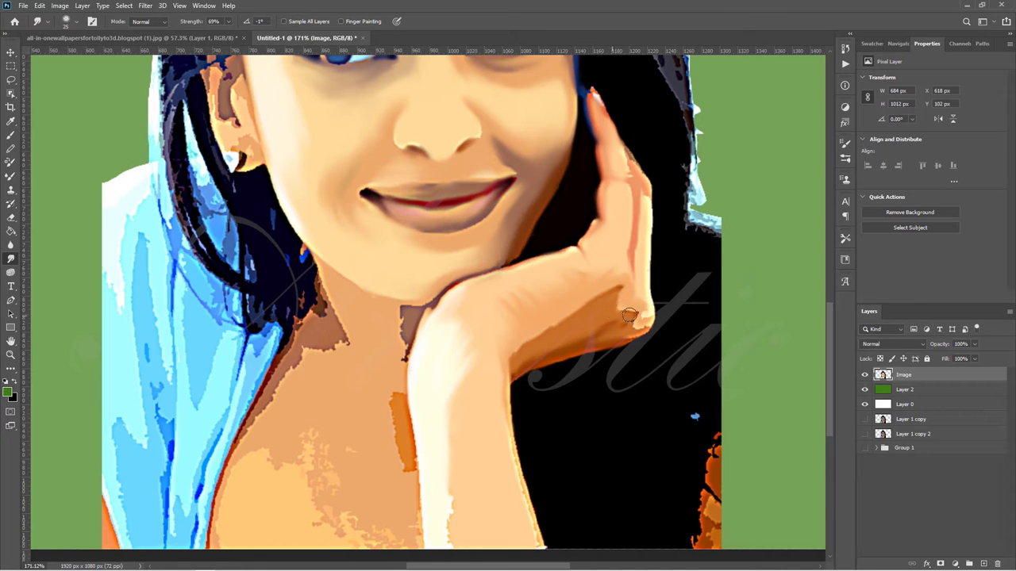
pyautogui.moveTo(628, 316); pyautogui.dragTo(615, 339)
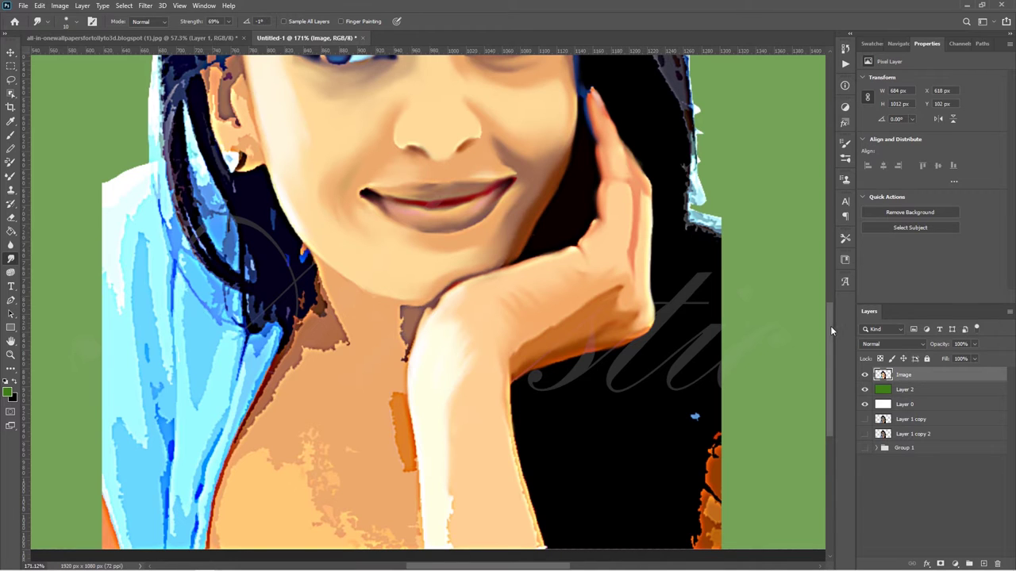
# Blend the neck shading, the orange and chin patches, and the arm's bright right edge
pyautogui.scroll(-3, 831, 329)
pyautogui.moveTo(333, 238)
pyautogui.mouseDown()
pyautogui.moveTo(254, 352)
pyautogui.moveTo(328, 331)
pyautogui.moveTo(322, 403)
pyautogui.moveTo(367, 430)
pyautogui.mouseUp()
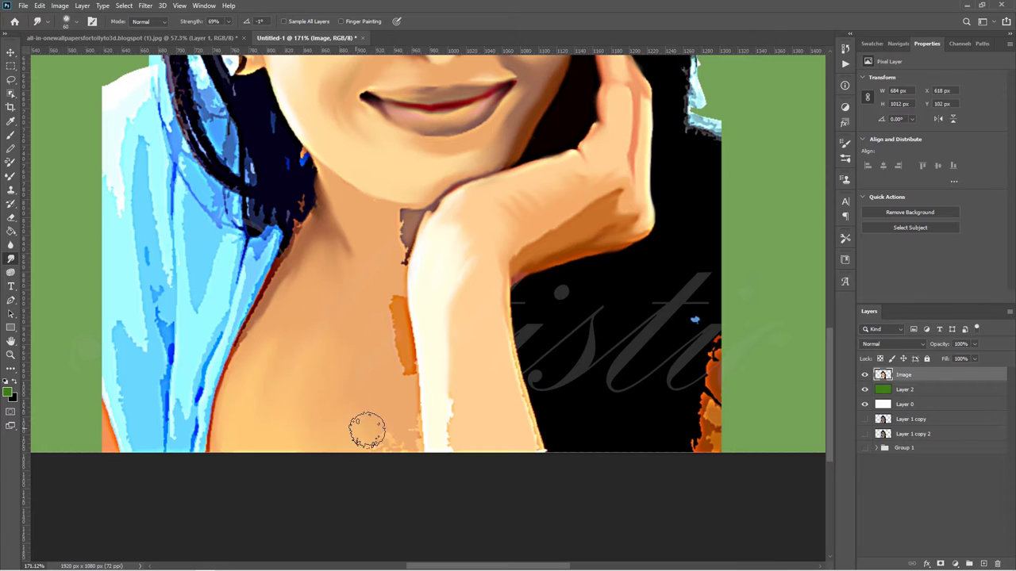
pyautogui.moveTo(374, 296); pyautogui.dragTo(395, 292)
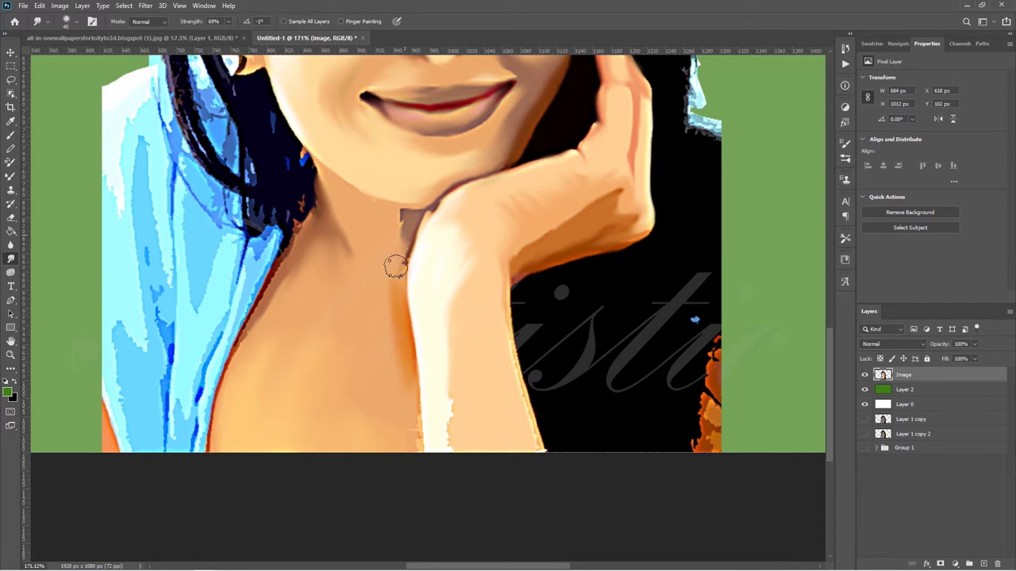
pyautogui.moveTo(397, 265)
pyautogui.mouseDown()
pyautogui.moveTo(396, 220)
pyautogui.moveTo(386, 216)
pyautogui.mouseUp()
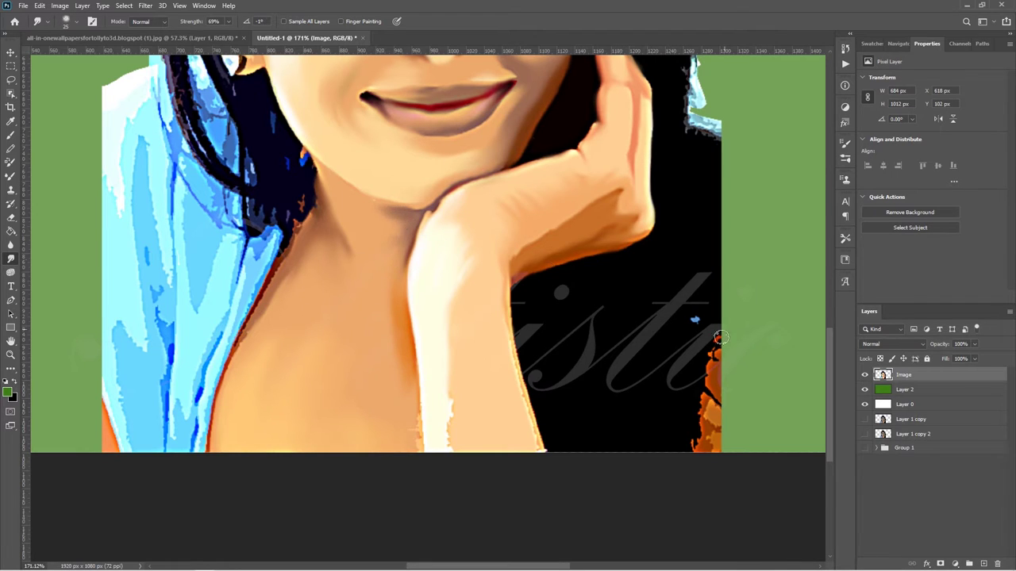
pyautogui.scroll(-2, 738, 310)
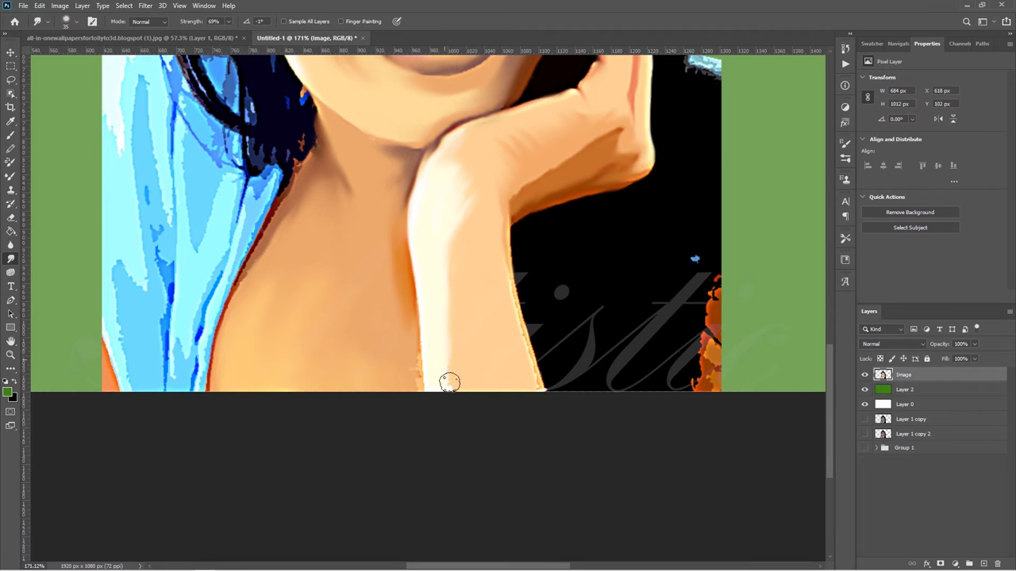
pyautogui.moveTo(501, 269); pyautogui.dragTo(519, 353)
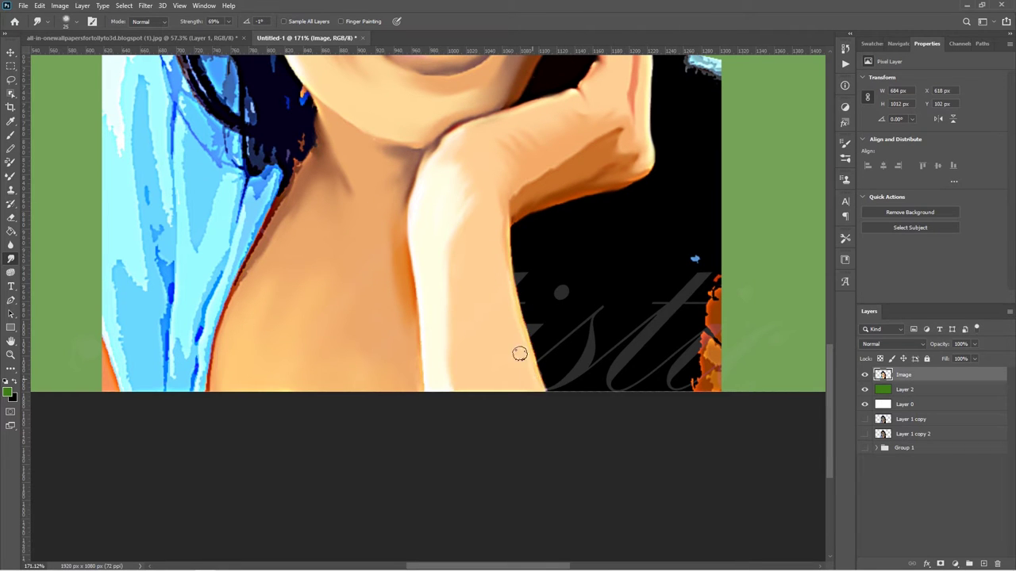
pyautogui.moveTo(830, 383); pyautogui.dragTo(828, 284)
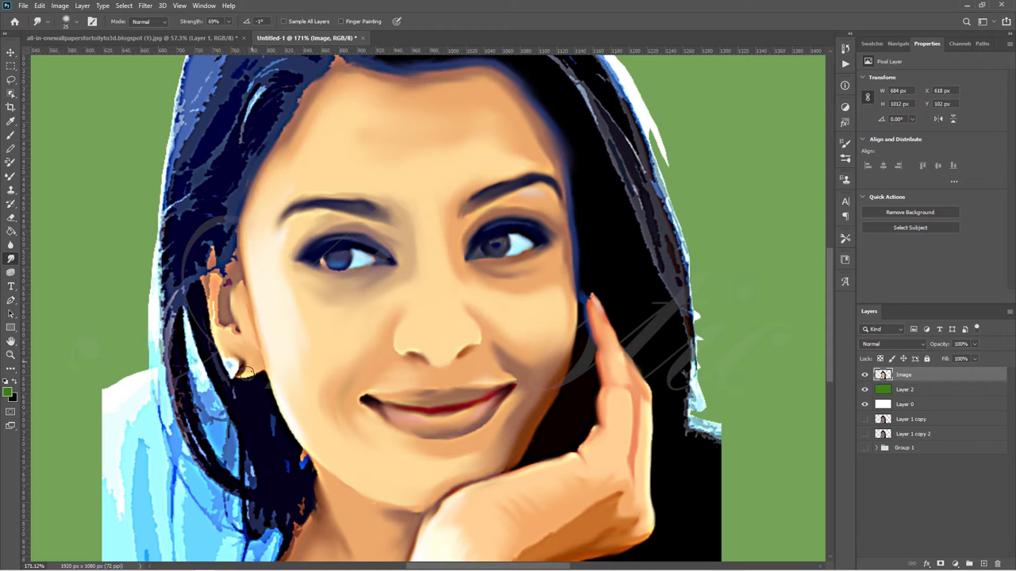
# Blend the orange patches around the ear and smooth the hair strands near the crown
pyautogui.moveTo(223, 293); pyautogui.dragTo(211, 259)
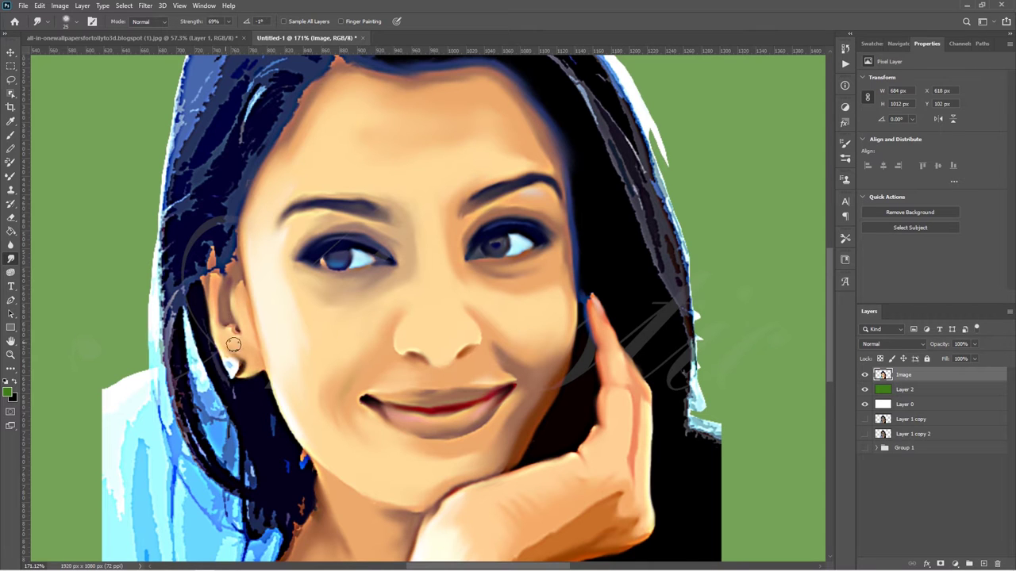
pyautogui.moveTo(831, 373); pyautogui.dragTo(832, 339)
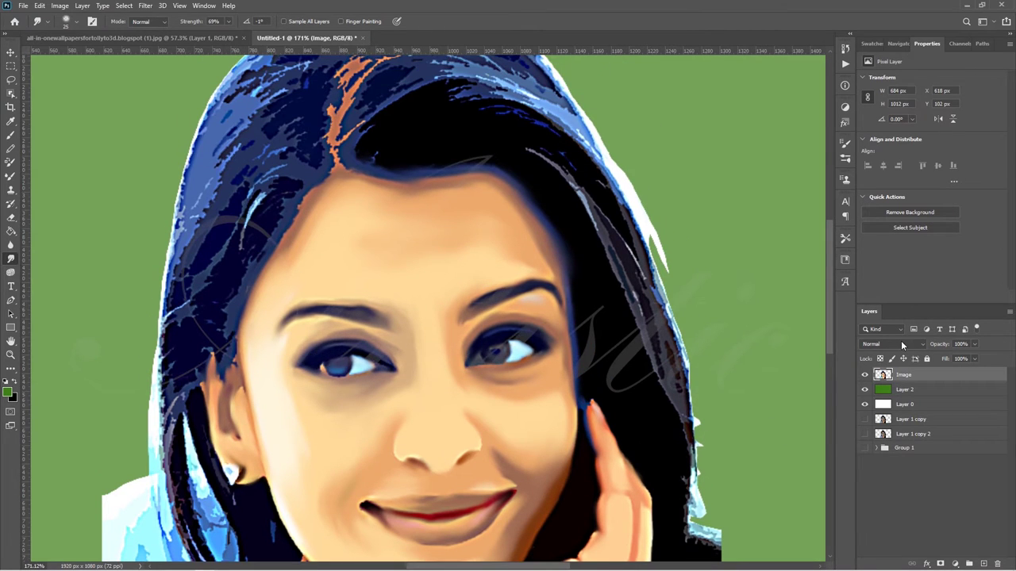
pyautogui.scroll(3, 389, 205)
pyautogui.moveTo(374, 270)
pyautogui.mouseDown()
pyautogui.moveTo(397, 211)
pyautogui.moveTo(379, 154)
pyautogui.moveTo(431, 102)
pyautogui.moveTo(475, 101)
pyautogui.moveTo(465, 154)
pyautogui.moveTo(528, 215)
pyautogui.mouseUp()
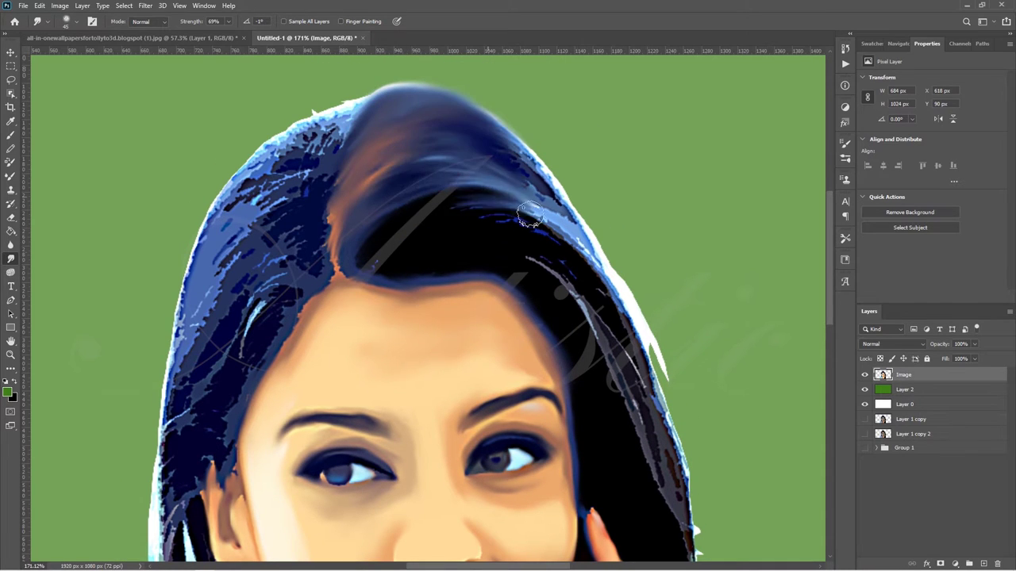
pyautogui.moveTo(357, 264)
pyautogui.mouseDown()
pyautogui.moveTo(431, 215)
pyautogui.moveTo(544, 272)
pyautogui.moveTo(599, 327)
pyautogui.mouseUp()
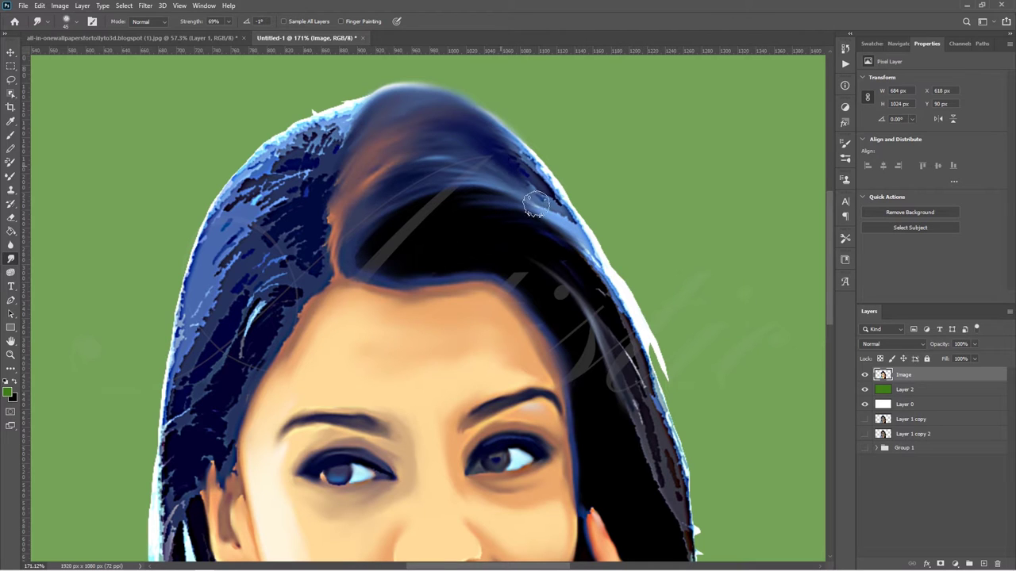
pyautogui.moveTo(524, 199)
pyautogui.mouseDown()
pyautogui.moveTo(517, 156)
pyautogui.moveTo(523, 177)
pyautogui.moveTo(646, 261)
pyautogui.moveTo(642, 270)
pyautogui.mouseUp()
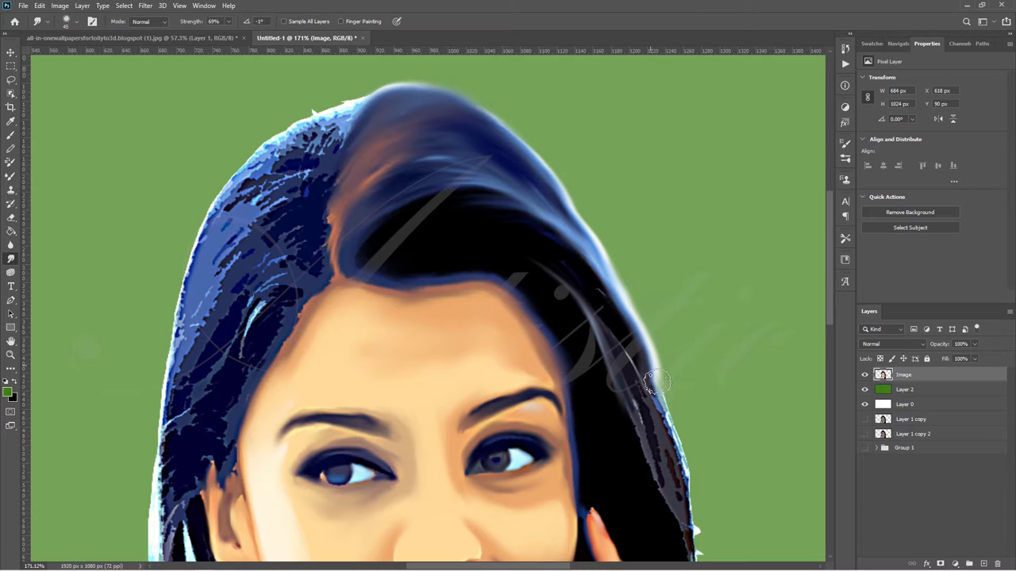
# Pull the right hair edge out into soft dark strands running down the side
pyautogui.scroll(-2, 832, 326)
pyautogui.scroll(-1, 831, 327)
pyautogui.moveTo(658, 341); pyautogui.dragTo(660, 428)
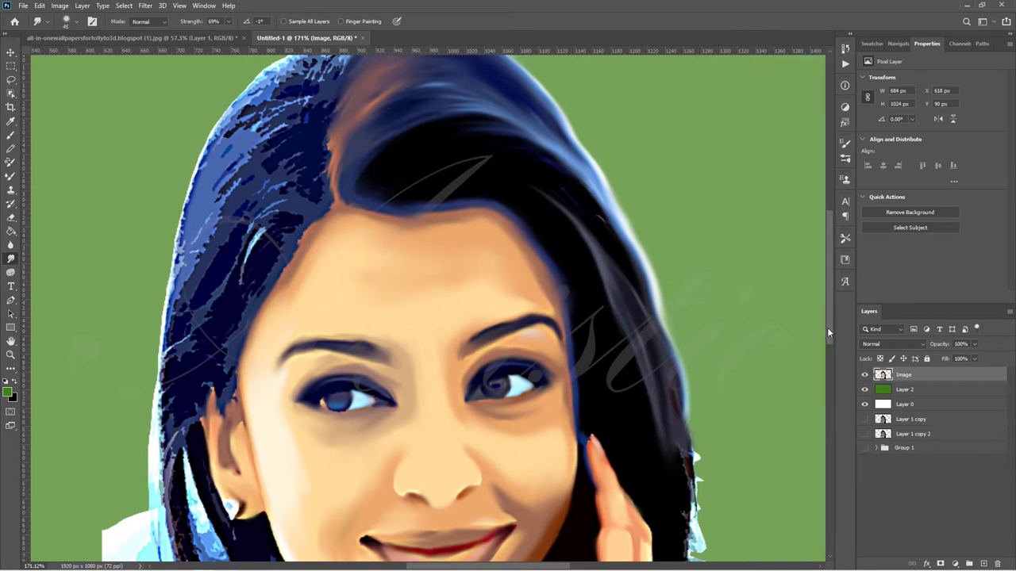
pyautogui.scroll(-5, 667, 397)
pyautogui.moveTo(709, 405); pyautogui.dragTo(748, 421)
pyautogui.moveTo(681, 291)
pyautogui.mouseDown()
pyautogui.moveTo(721, 392)
pyautogui.moveTo(742, 416)
pyautogui.moveTo(716, 476)
pyautogui.moveTo(734, 501)
pyautogui.mouseUp()
# Smooth the choppy light-blue hair at upper left and the jagged dark hair part
pyautogui.hotkey('ctrl', '1')
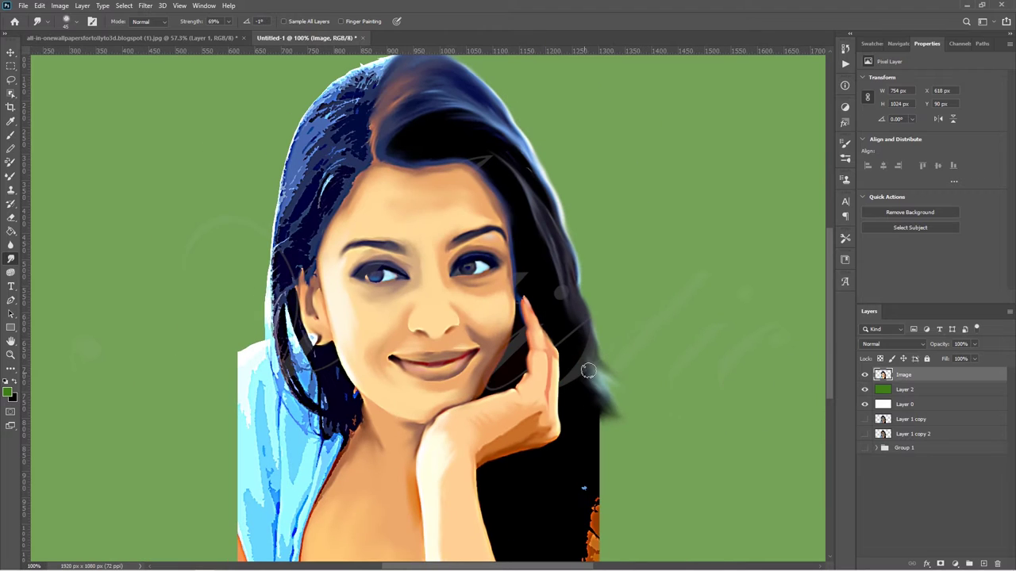
pyautogui.scroll(1, 389, 105)
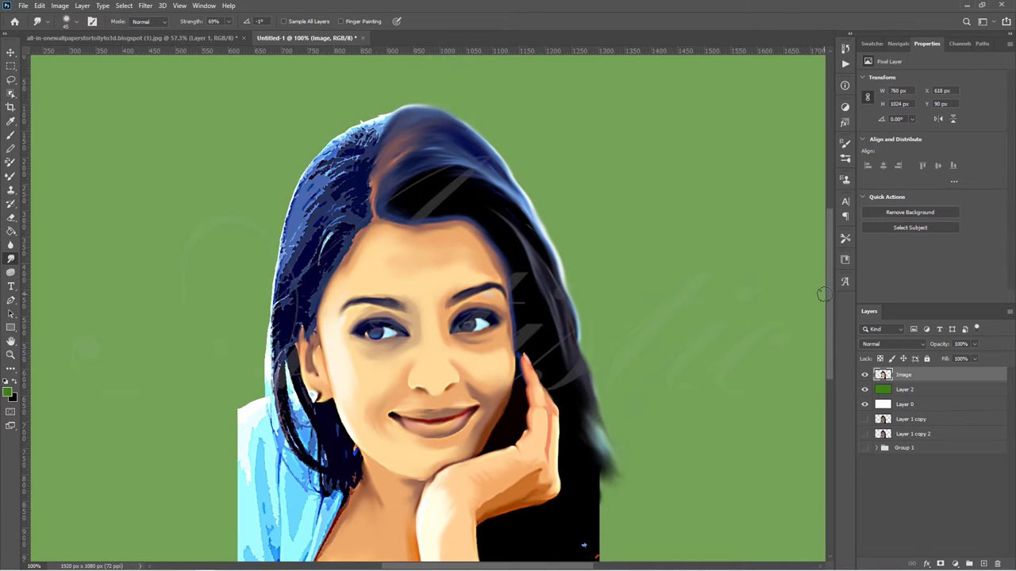
pyautogui.scroll(1, 341, 174)
pyautogui.scroll(1, 286, 254)
pyautogui.moveTo(241, 316)
pyautogui.mouseDown()
pyautogui.moveTo(227, 283)
pyautogui.moveTo(254, 230)
pyautogui.moveTo(332, 147)
pyautogui.moveTo(198, 226)
pyautogui.moveTo(146, 333)
pyautogui.moveTo(119, 444)
pyautogui.moveTo(222, 402)
pyautogui.moveTo(277, 340)
pyautogui.moveTo(251, 386)
pyautogui.moveTo(187, 421)
pyautogui.mouseUp()
pyautogui.moveTo(323, 179)
pyautogui.mouseDown()
pyautogui.moveTo(299, 217)
pyautogui.moveTo(310, 310)
pyautogui.moveTo(322, 190)
pyautogui.moveTo(362, 170)
pyautogui.mouseUp()
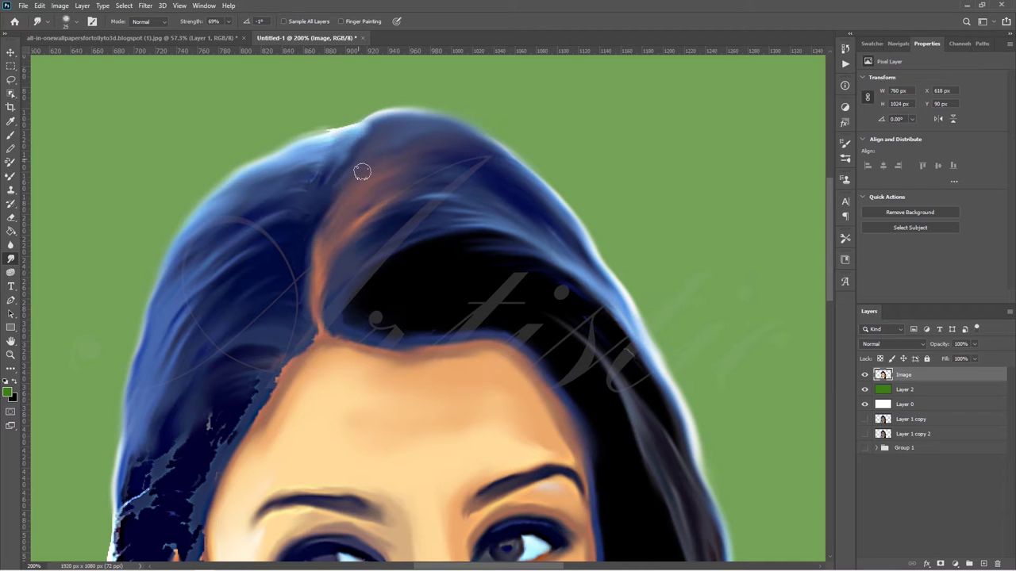
pyautogui.scroll(-3, 362, 169)
pyautogui.scroll(-2, 317, 190)
pyautogui.moveTo(249, 215)
pyautogui.mouseDown()
pyautogui.moveTo(172, 268)
pyautogui.moveTo(119, 365)
pyautogui.moveTo(174, 335)
pyautogui.moveTo(154, 374)
pyautogui.moveTo(120, 393)
pyautogui.moveTo(119, 317)
pyautogui.moveTo(95, 420)
pyautogui.moveTo(95, 370)
pyautogui.moveTo(98, 495)
pyautogui.mouseUp()
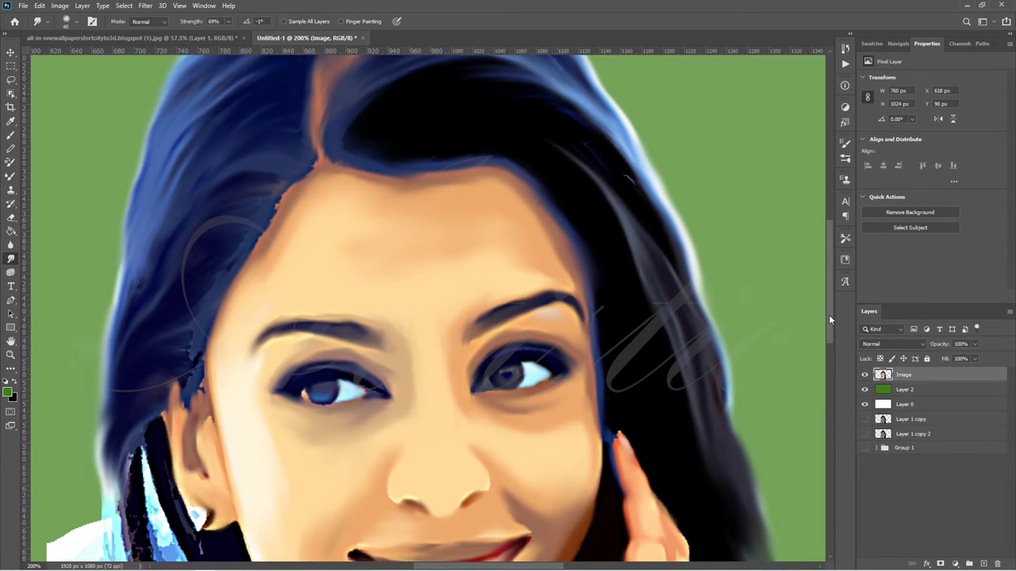
# Smooth the hair strand below the ear, the shoulder's white patches, and the neck edges
pyautogui.scroll(-3, 190, 496)
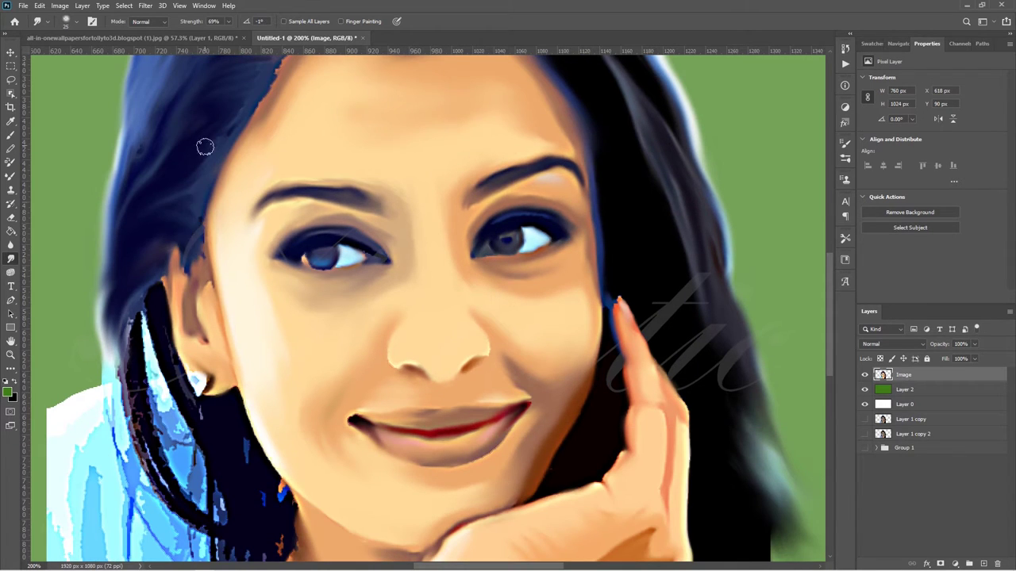
pyautogui.scroll(3, 267, 95)
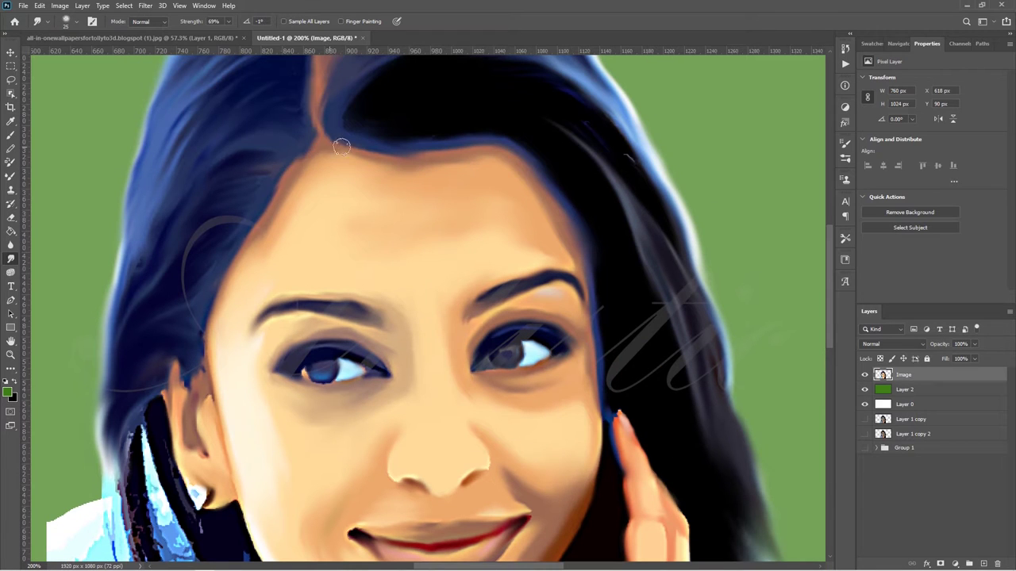
pyautogui.scroll(-6, 433, 184)
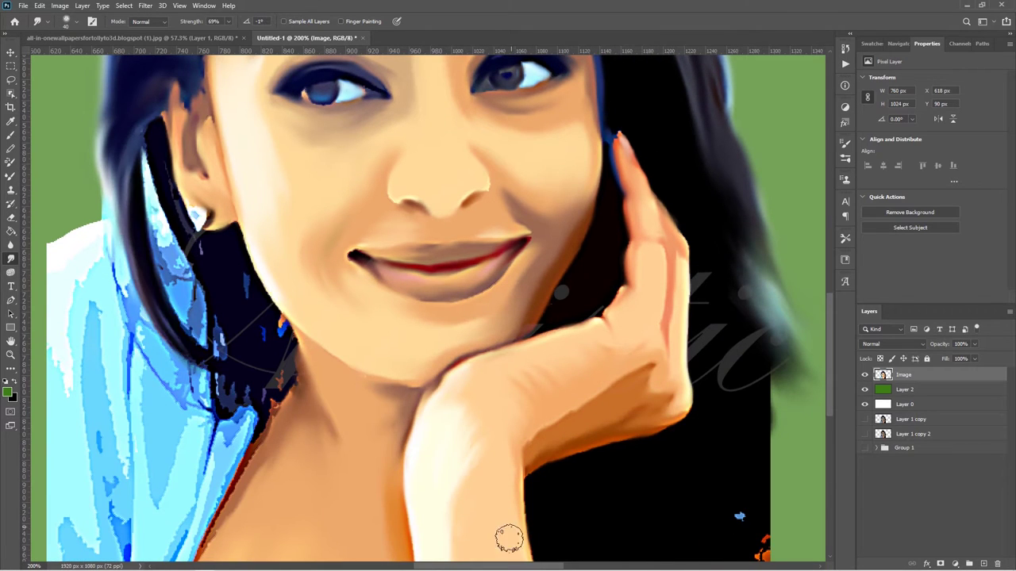
pyautogui.hscroll(-3, 204, 168)
pyautogui.moveTo(317, 265); pyautogui.dragTo(349, 349)
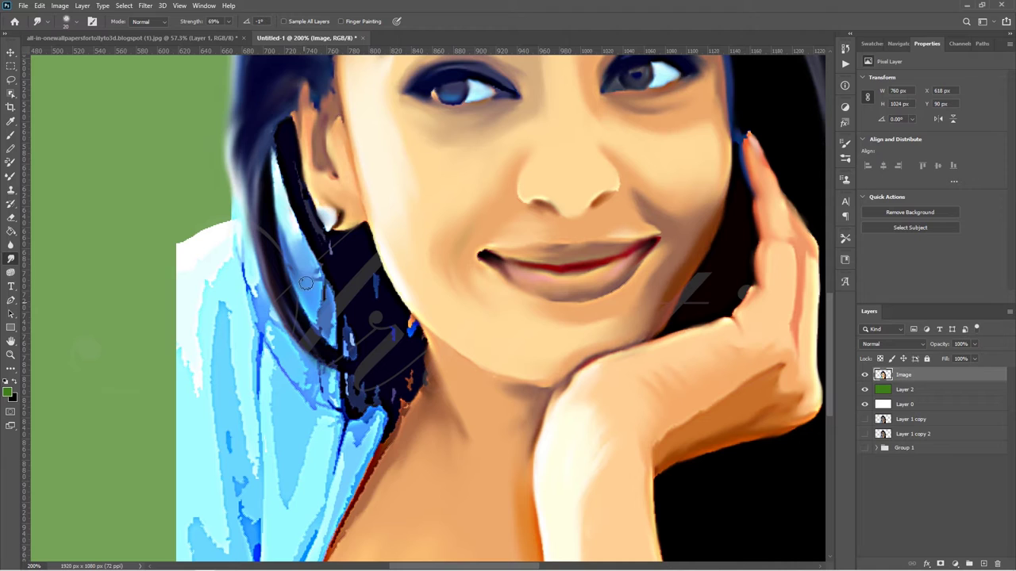
pyautogui.moveTo(202, 289)
pyautogui.mouseDown()
pyautogui.moveTo(215, 340)
pyautogui.moveTo(243, 295)
pyautogui.moveTo(224, 485)
pyautogui.moveTo(248, 458)
pyautogui.moveTo(239, 238)
pyautogui.moveTo(325, 388)
pyautogui.moveTo(352, 291)
pyautogui.mouseUp()
pyautogui.moveTo(402, 333)
pyautogui.mouseDown()
pyautogui.moveTo(396, 386)
pyautogui.moveTo(367, 340)
pyautogui.moveTo(342, 403)
pyautogui.moveTo(385, 403)
pyautogui.moveTo(387, 425)
pyautogui.moveTo(365, 454)
pyautogui.moveTo(393, 394)
pyautogui.moveTo(412, 402)
pyautogui.moveTo(352, 329)
pyautogui.moveTo(370, 336)
pyautogui.moveTo(371, 380)
pyautogui.moveTo(358, 336)
pyautogui.moveTo(354, 401)
pyautogui.moveTo(378, 381)
pyautogui.moveTo(419, 422)
pyautogui.mouseUp()
# Blend the dark streaks in the blue shirt and fit the whole portrait on screen
pyautogui.scroll(-2, 400, 548)
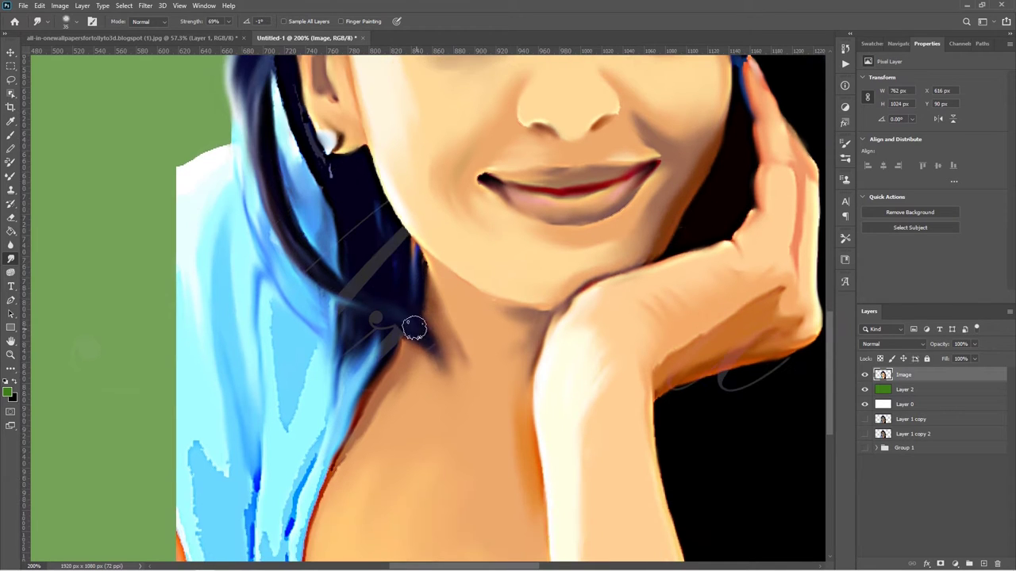
pyautogui.moveTo(410, 328)
pyautogui.mouseDown()
pyautogui.moveTo(441, 397)
pyautogui.moveTo(458, 362)
pyautogui.moveTo(437, 474)
pyautogui.mouseUp()
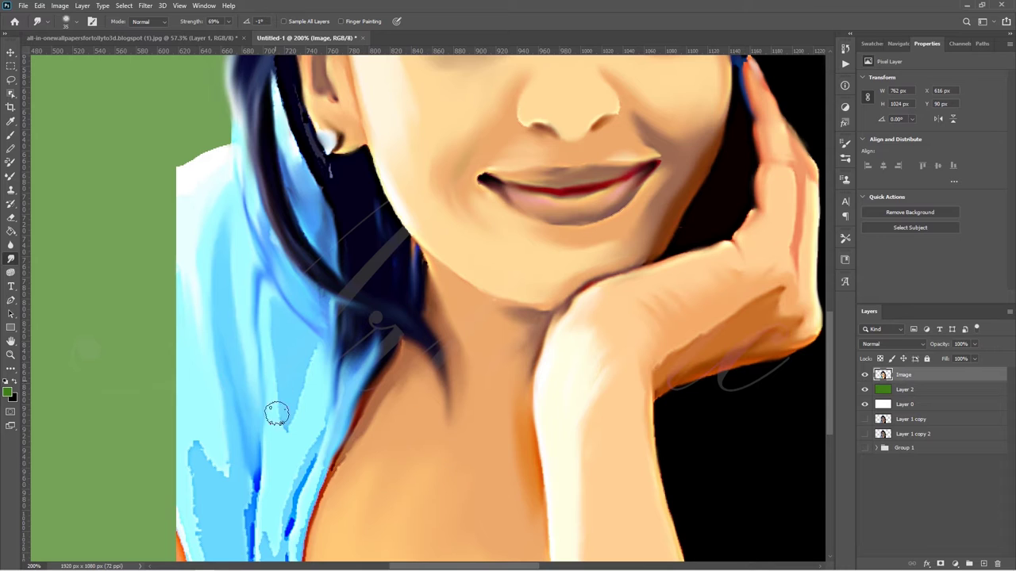
pyautogui.scroll(-3, 830, 370)
pyautogui.moveTo(317, 383)
pyautogui.mouseDown()
pyautogui.moveTo(304, 336)
pyautogui.moveTo(247, 417)
pyautogui.moveTo(274, 421)
pyautogui.moveTo(204, 326)
pyautogui.mouseUp()
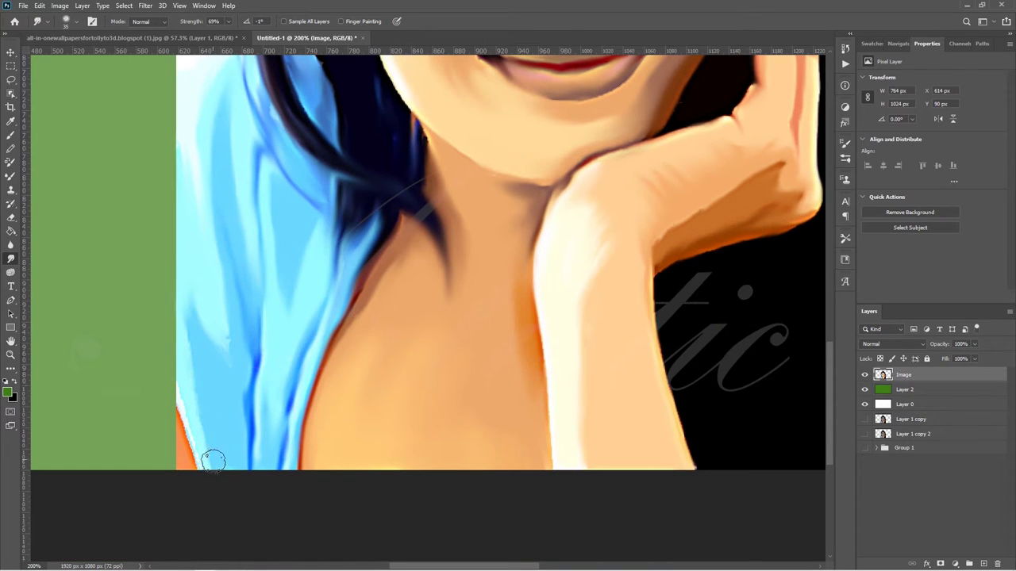
pyautogui.hotkey('ctrl', '0')
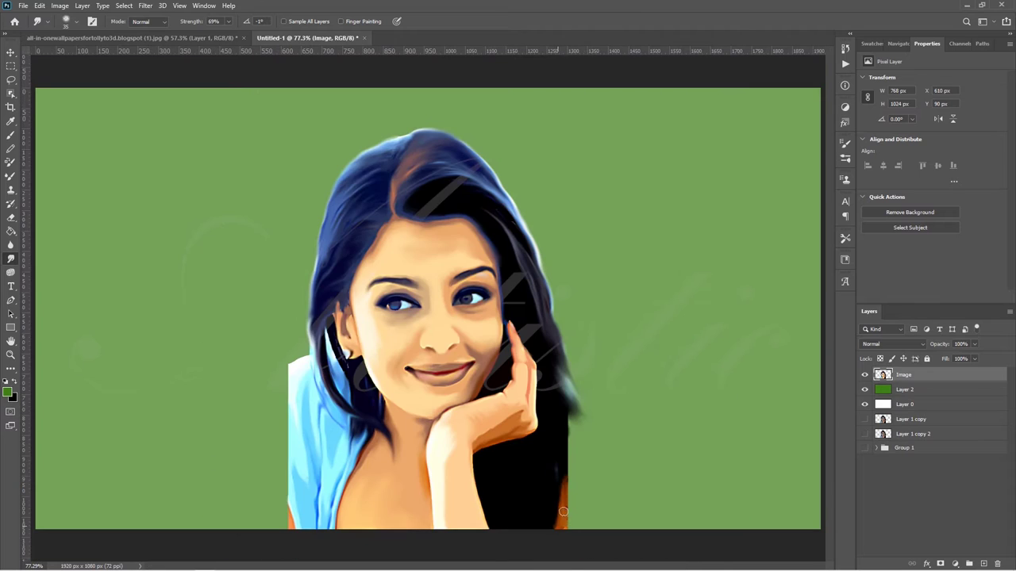
# At 100% smudge strength with a larger brush, smear the shirt edge and dark hair into the green
pyautogui.press('0')
pyautogui.press(']')
pyautogui.press(']')
pyautogui.moveTo(298, 373)
pyautogui.mouseDown()
pyautogui.moveTo(252, 455)
pyautogui.moveTo(277, 485)
pyautogui.moveTo(282, 536)
pyautogui.moveTo(265, 418)
pyautogui.moveTo(279, 514)
pyautogui.moveTo(223, 535)
pyautogui.mouseUp()
pyautogui.moveTo(252, 438); pyautogui.dragTo(297, 520)
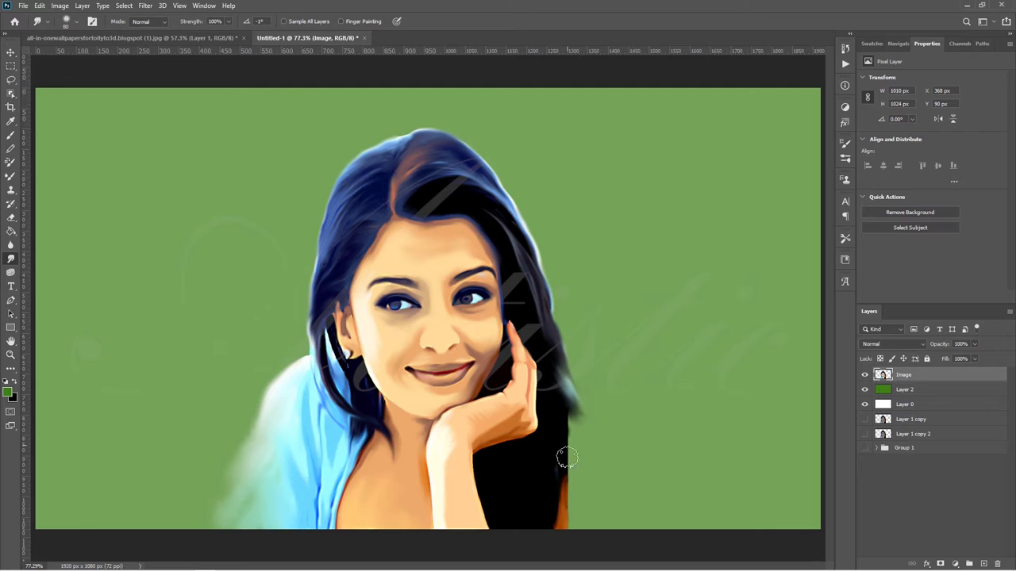
pyautogui.moveTo(563, 396); pyautogui.dragTo(618, 465)
pyautogui.moveTo(554, 373)
pyautogui.mouseDown()
pyautogui.moveTo(564, 455)
pyautogui.moveTo(619, 480)
pyautogui.moveTo(567, 522)
pyautogui.moveTo(588, 500)
pyautogui.moveTo(599, 516)
pyautogui.mouseUp()
pyautogui.moveTo(579, 457)
pyautogui.mouseDown()
pyautogui.moveTo(623, 516)
pyautogui.moveTo(612, 497)
pyautogui.moveTo(624, 481)
pyautogui.moveTo(603, 489)
pyautogui.moveTo(630, 510)
pyautogui.moveTo(612, 513)
pyautogui.mouseUp()
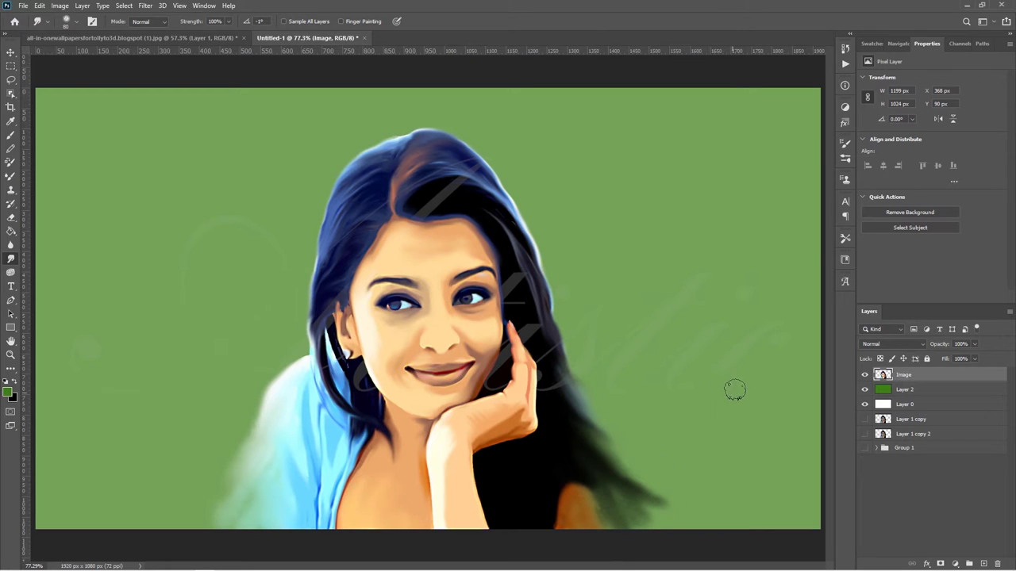
# Add a new layer, choose a round brush preset, and zoom in on the hair top
pyautogui.click(984, 562)
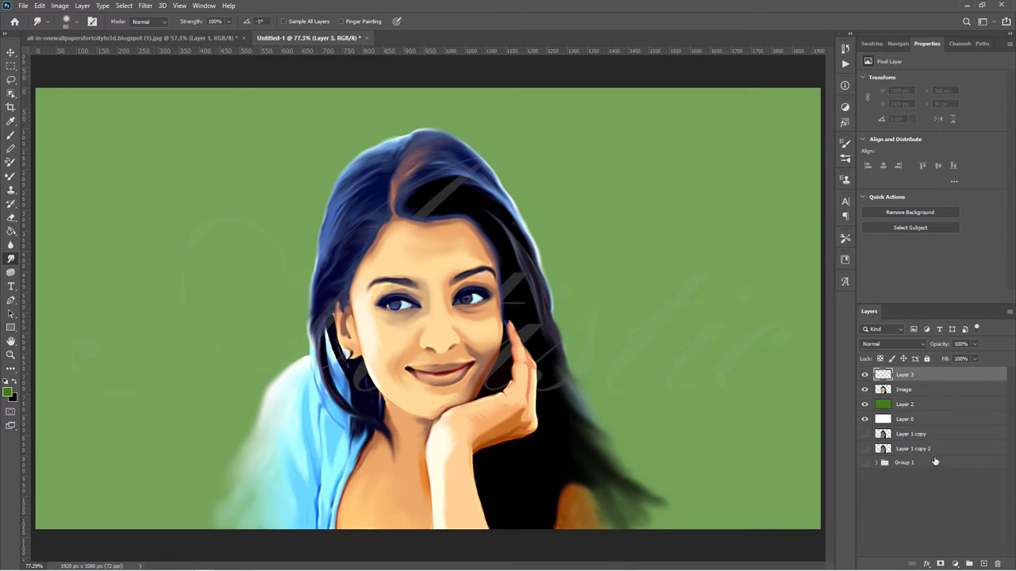
pyautogui.press('b')
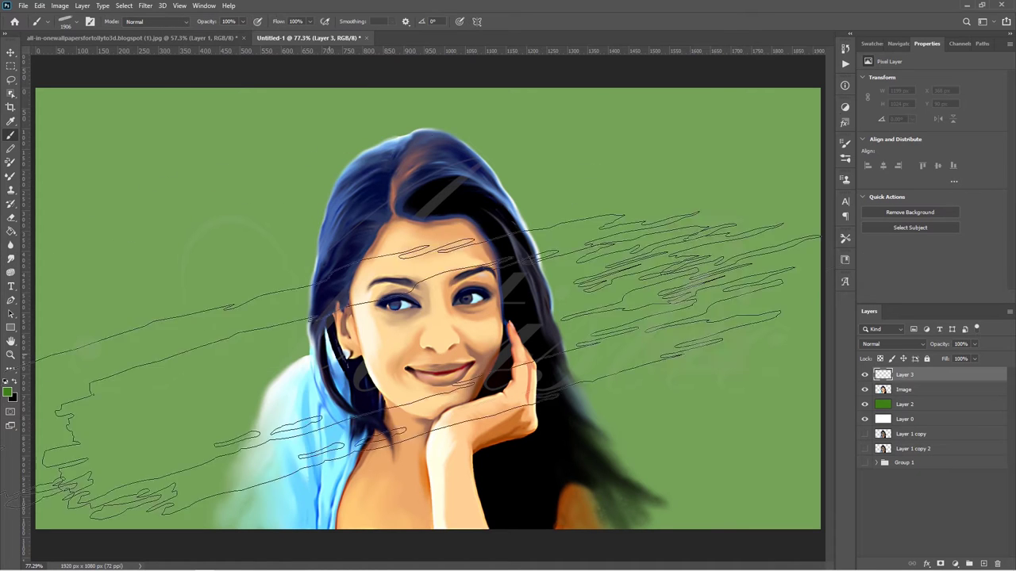
pyautogui.rightClick(667, 135)
pyautogui.doubleClick(718, 242)
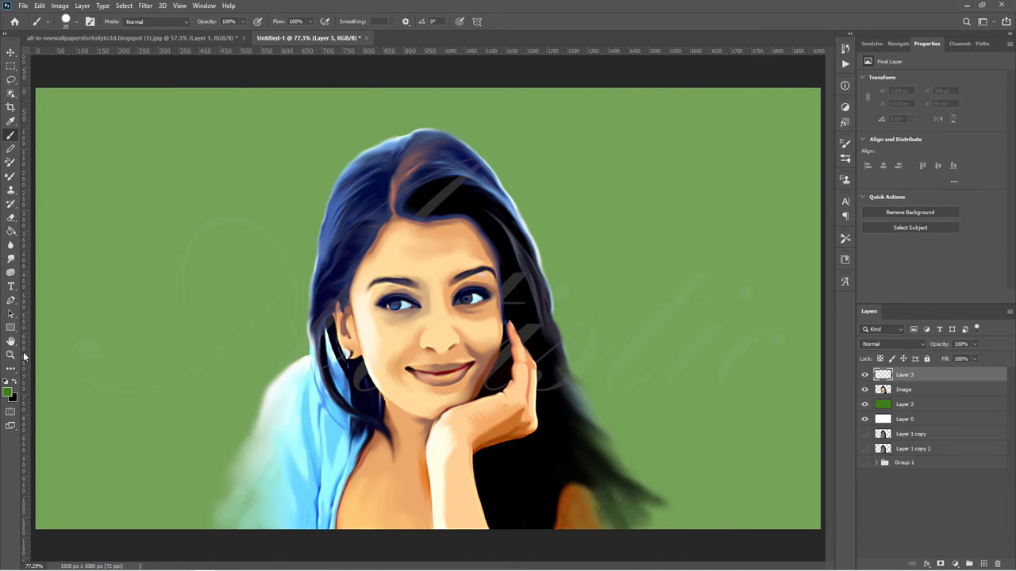
pyautogui.press('z')
pyautogui.moveTo(419, 130); pyautogui.dragTo(817, 256)
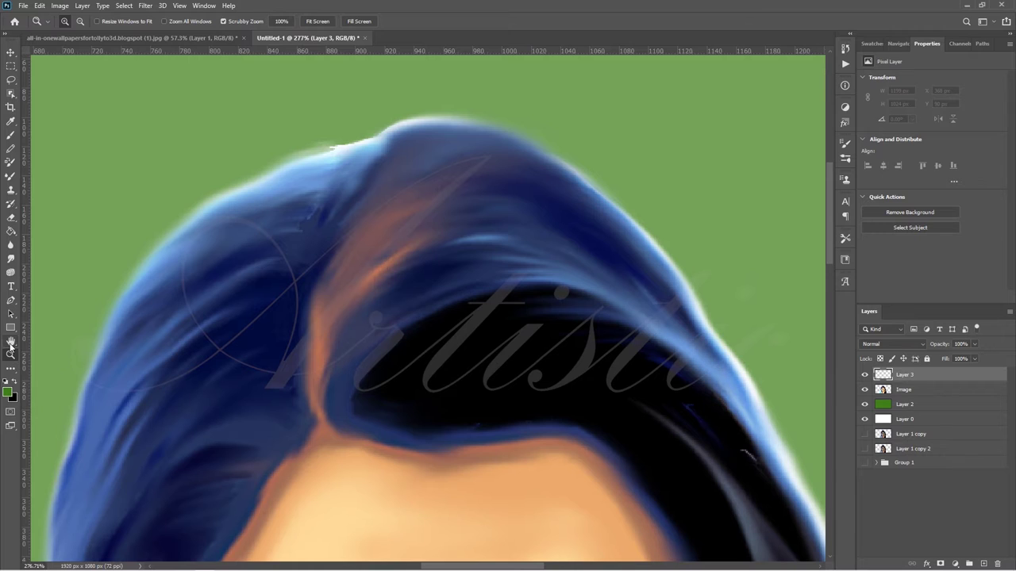
pyautogui.click(10, 134)
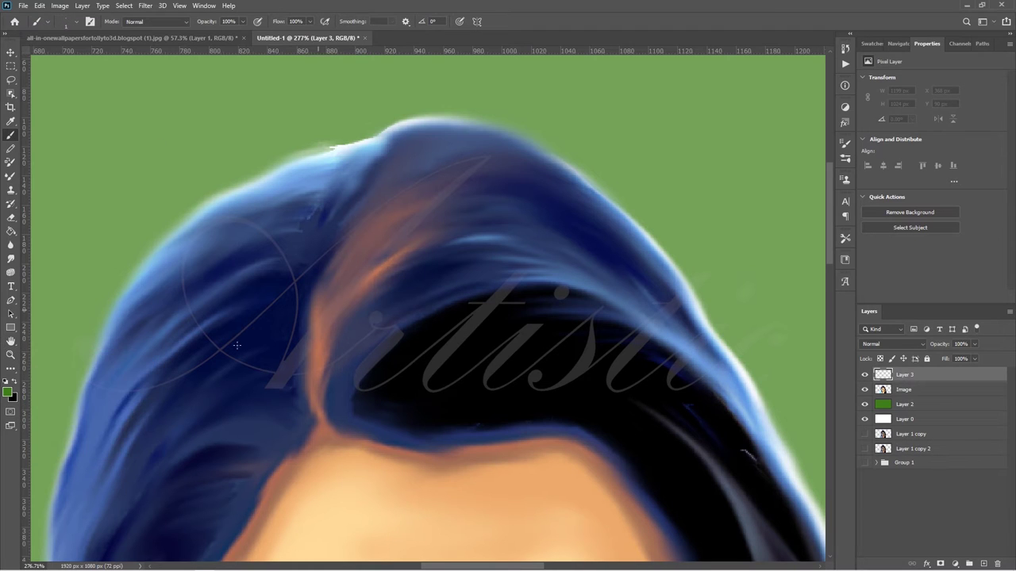
# Sample dark blue and orange-brown hair tones and paint an orange strand upward
pyautogui.keyDown('alt'); pyautogui.click(431, 296); pyautogui.keyUp('alt')
pyautogui.keyDown('alt'); pyautogui.click(361, 271); pyautogui.keyUp('alt')
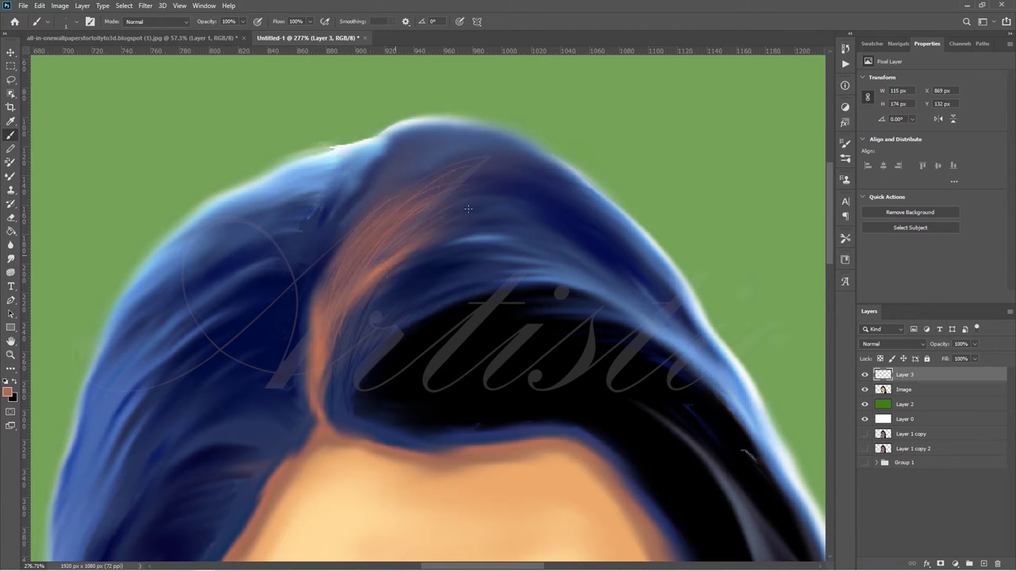
pyautogui.moveTo(468, 209); pyautogui.dragTo(472, 167)
pyautogui.keyDown('alt'); pyautogui.click(410, 277); pyautogui.keyUp('alt')
pyautogui.keyDown('alt'); pyautogui.click(381, 261); pyautogui.keyUp('alt')
pyautogui.keyDown('alt'); pyautogui.click(334, 359); pyautogui.keyUp('alt')
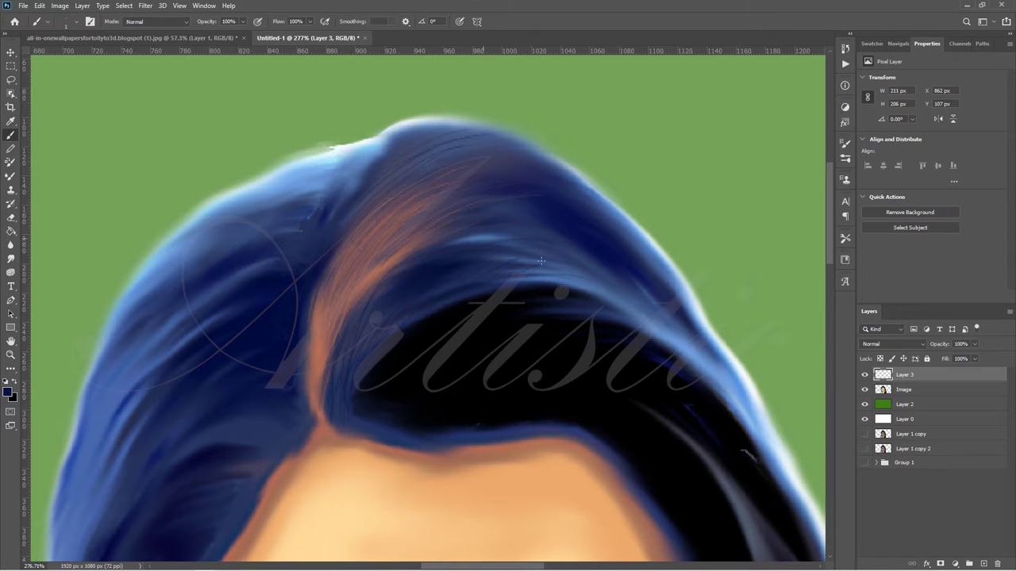
pyautogui.keyDown('alt'); pyautogui.click(476, 238); pyautogui.keyUp('alt')
# Sample navy, lighter and blue hair tones, settling on a light strand colour
pyautogui.keyDown('alt'); pyautogui.click(371, 153); pyautogui.keyUp('alt')
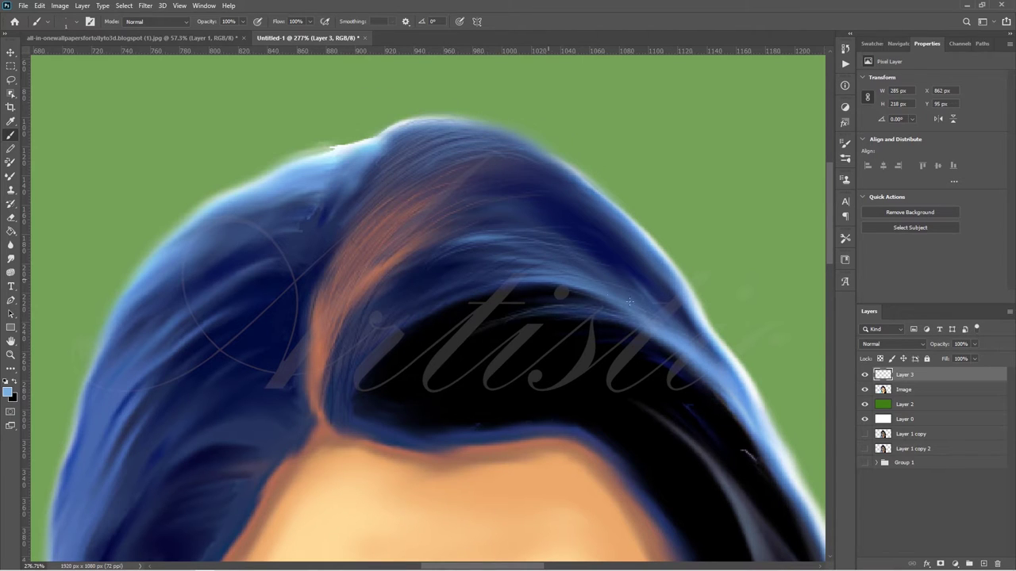
pyautogui.keyDown('alt'); pyautogui.click(476, 261); pyautogui.keyUp('alt')
pyautogui.keyDown('alt'); pyautogui.click(546, 275); pyautogui.keyUp('alt')
pyautogui.keyDown('alt'); pyautogui.click(348, 176); pyautogui.keyUp('alt')
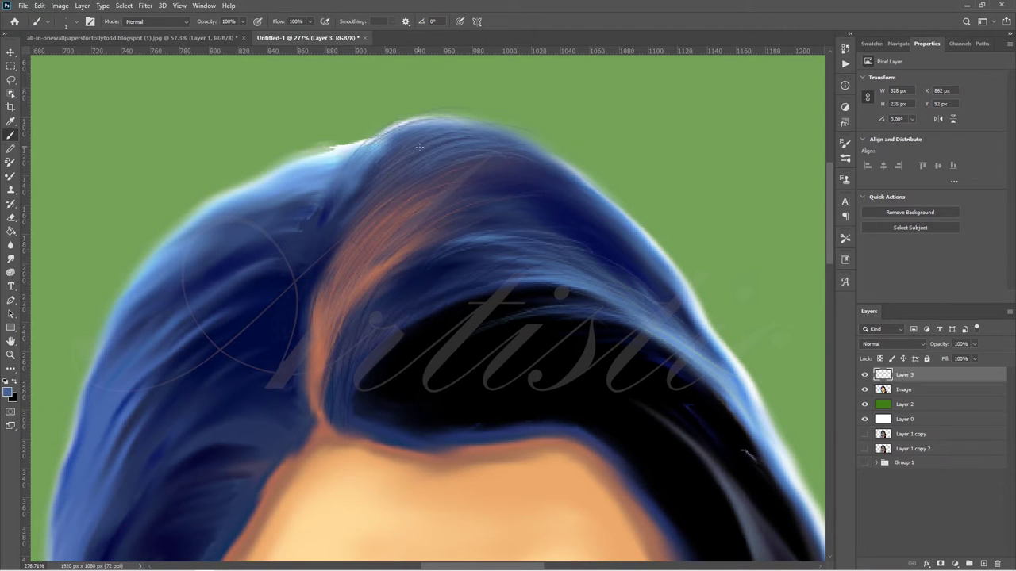
pyautogui.keyDown('alt'); pyautogui.click(362, 136); pyautogui.keyUp('alt')
pyautogui.keyDown('alt'); pyautogui.click(342, 140); pyautogui.keyUp('alt')
# Paint thin light strands along the top, right and upper-left hair edges
pyautogui.moveTo(365, 125)
pyautogui.mouseDown()
pyautogui.moveTo(492, 105)
pyautogui.moveTo(556, 145)
pyautogui.mouseUp()
pyautogui.moveTo(476, 119); pyautogui.dragTo(635, 199)
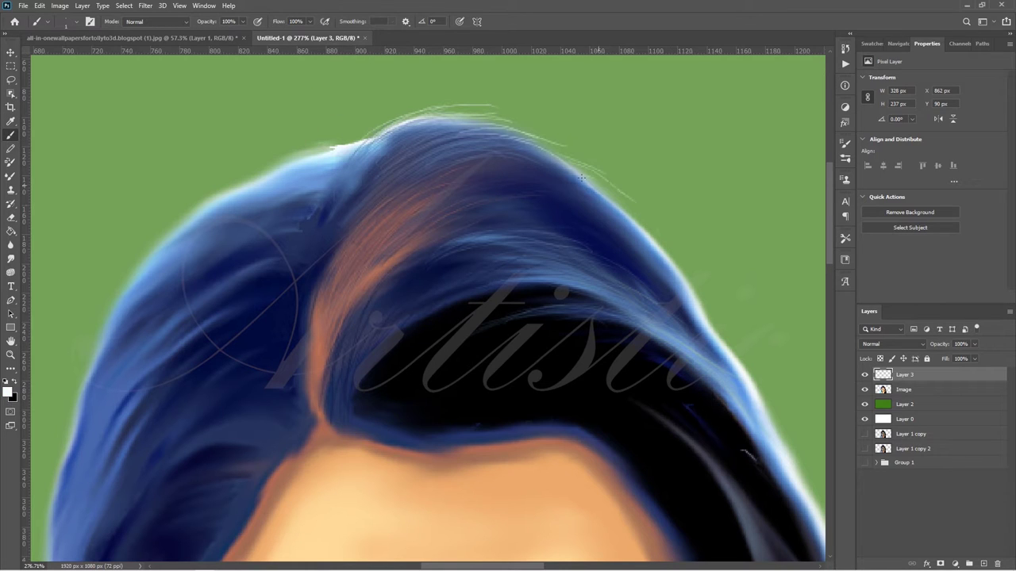
pyautogui.moveTo(581, 177); pyautogui.dragTo(678, 262)
pyautogui.moveTo(737, 325); pyautogui.dragTo(755, 367)
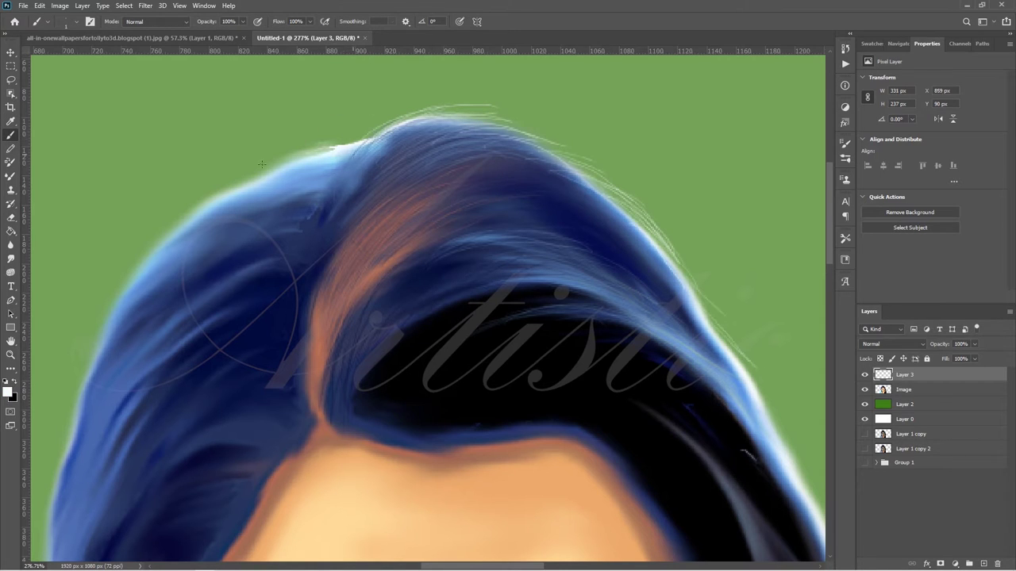
pyautogui.moveTo(346, 143); pyautogui.dragTo(204, 192)
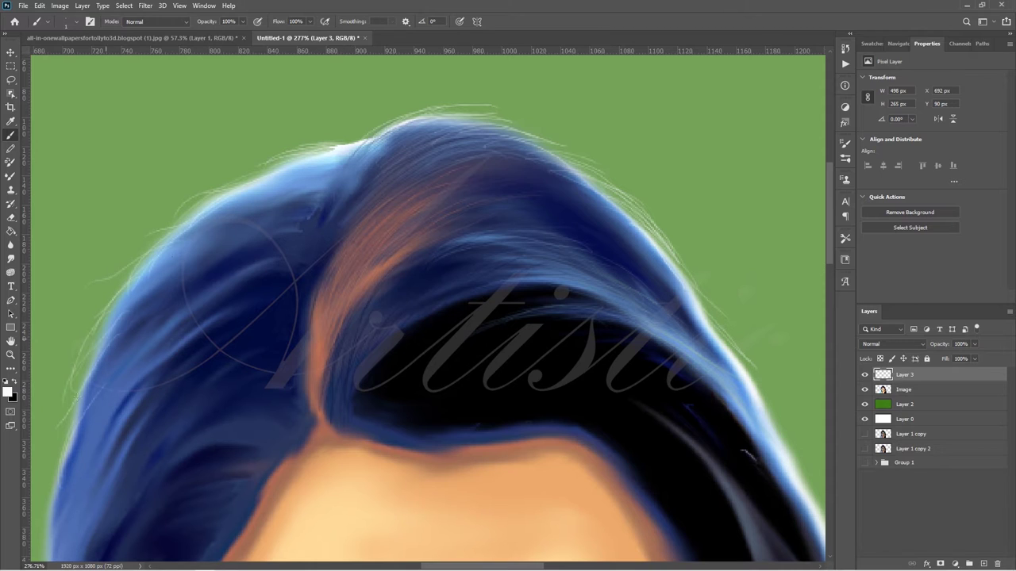
pyautogui.moveTo(314, 179)
pyautogui.mouseDown()
pyautogui.moveTo(209, 238)
pyautogui.moveTo(131, 330)
pyautogui.mouseUp()
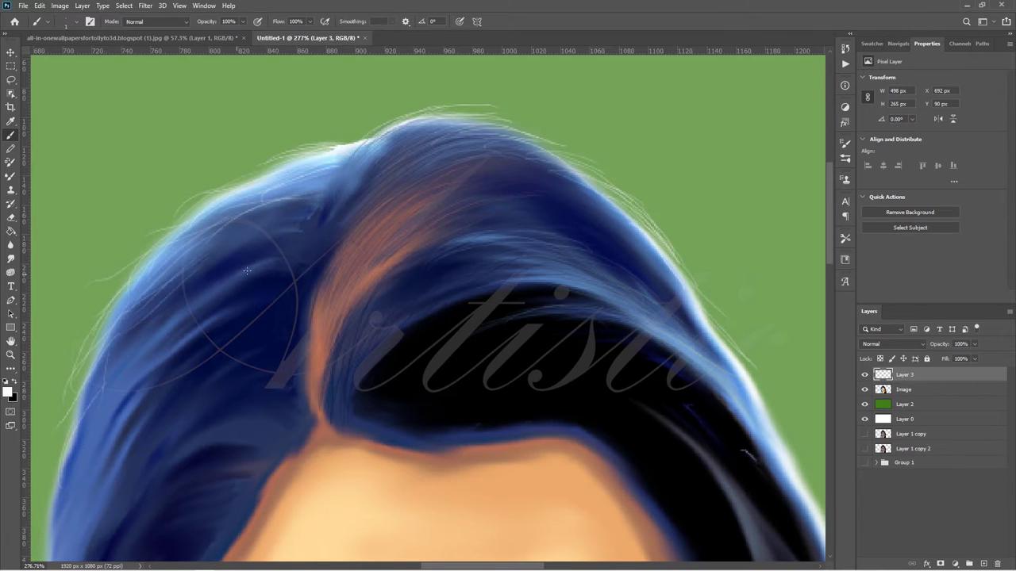
pyautogui.moveTo(261, 266); pyautogui.dragTo(82, 416)
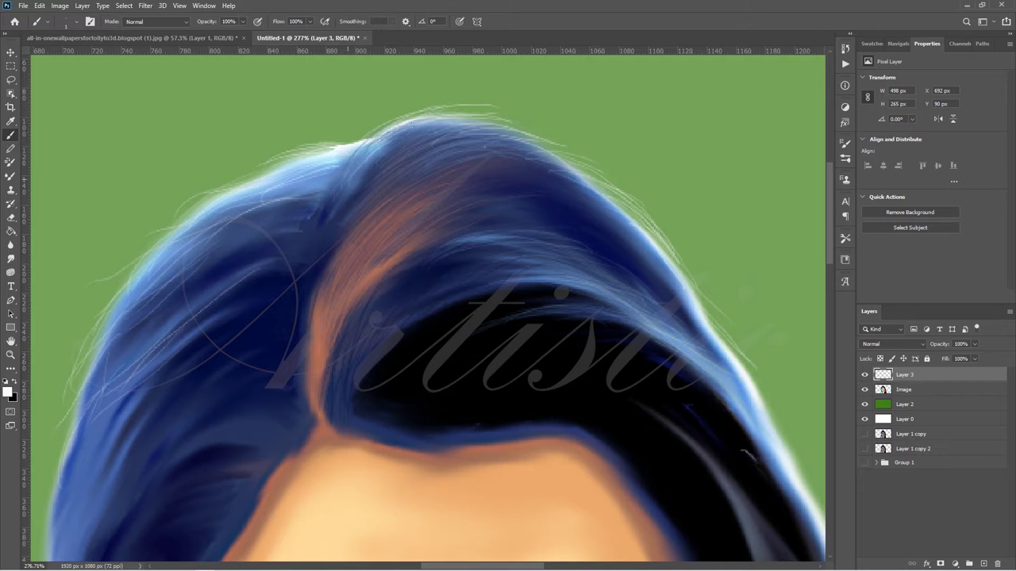
# Add light wispy strands along the lower-left hair edge
pyautogui.scroll(-3, 429, 310)
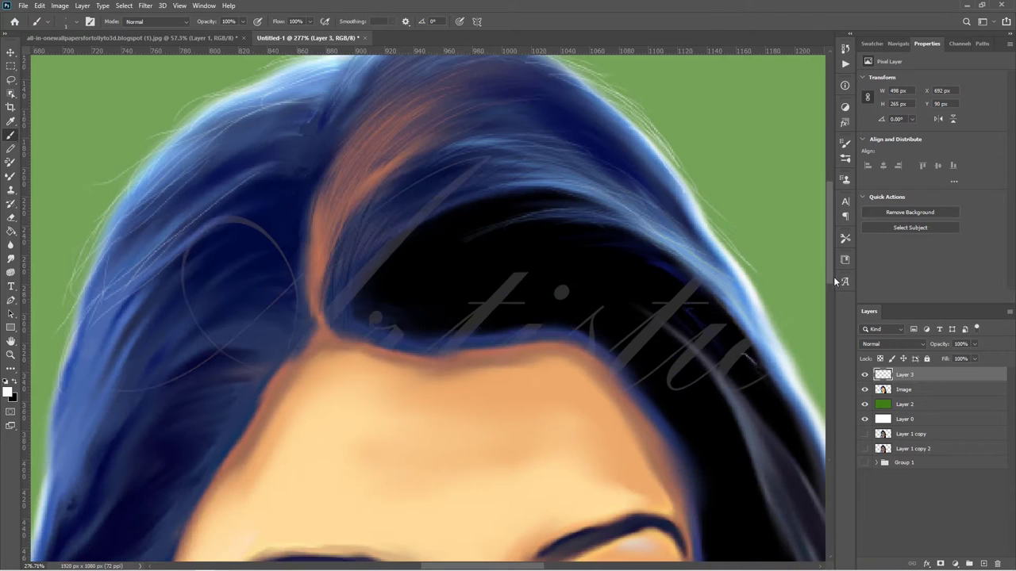
pyautogui.moveTo(98, 281); pyautogui.dragTo(57, 395)
pyautogui.moveTo(74, 362); pyautogui.dragTo(48, 457)
pyautogui.moveTo(97, 348); pyautogui.dragTo(49, 484)
pyautogui.moveTo(61, 421); pyautogui.dragTo(35, 476)
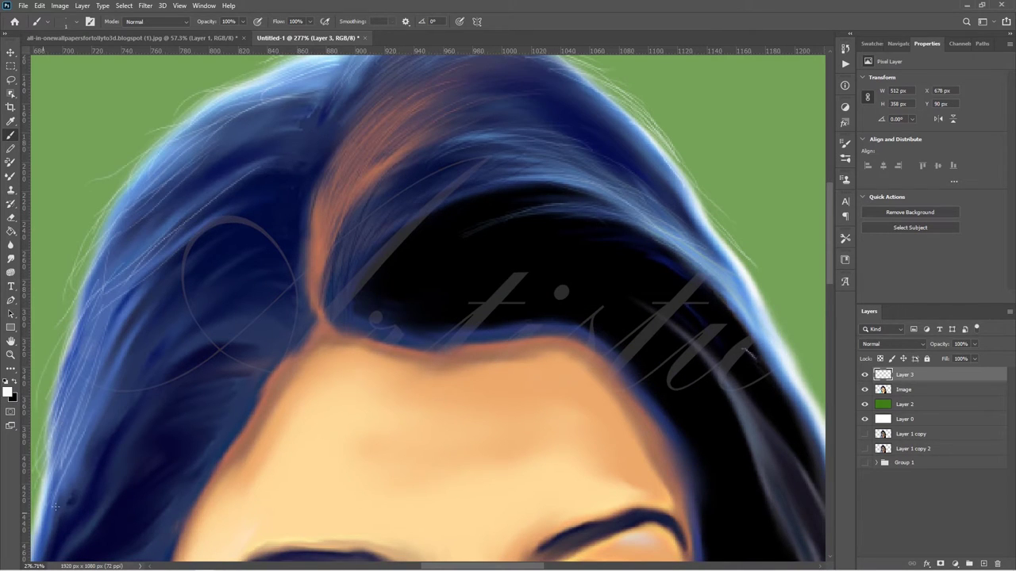
# Sample dark, orange-brown, orange-tan and black tones from the hair streak
pyautogui.keyDown('alt'); pyautogui.click(272, 283); pyautogui.keyUp('alt')
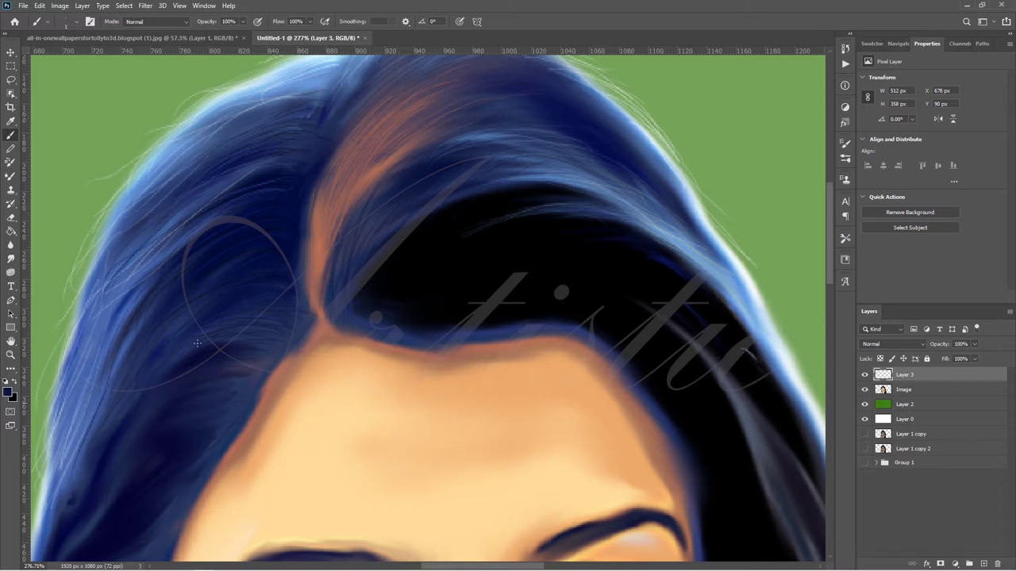
pyautogui.keyDown('alt'); pyautogui.click(405, 140); pyautogui.keyUp('alt')
pyautogui.keyDown('alt'); pyautogui.click(334, 335); pyautogui.keyUp('alt')
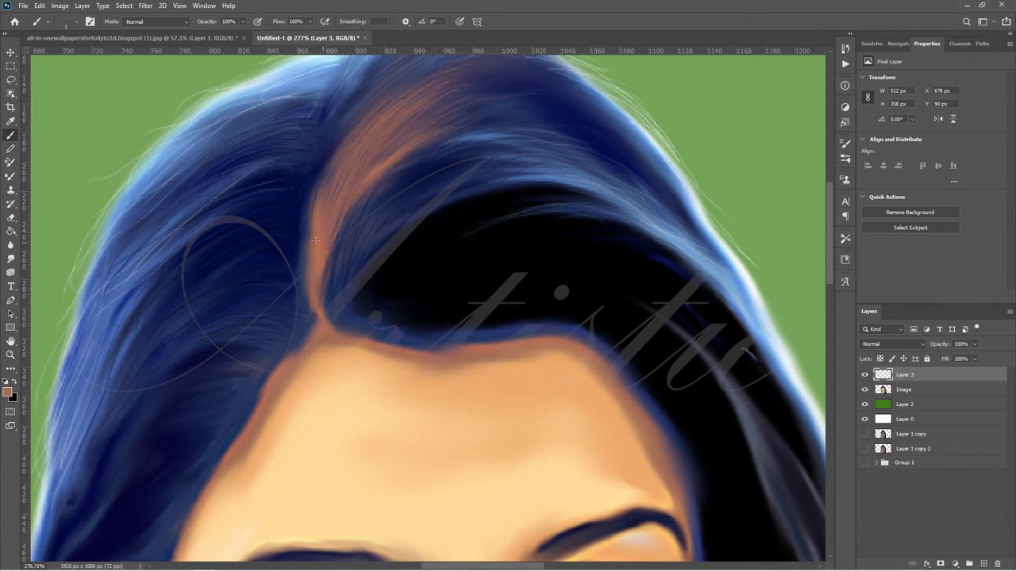
pyautogui.keyDown('alt'); pyautogui.click(389, 257); pyautogui.keyUp('alt')
pyautogui.keyDown('alt'); pyautogui.click(372, 170); pyautogui.keyUp('alt')
pyautogui.keyDown('alt'); pyautogui.click(403, 235); pyautogui.keyUp('alt')
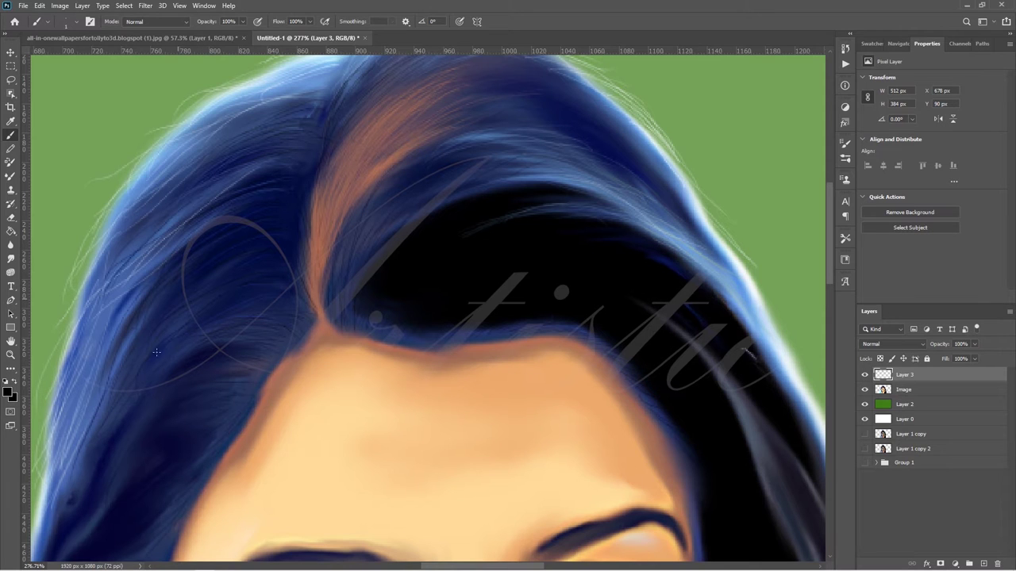
# Paint light strands along the hair's right edge near the crown
pyautogui.scroll(-3, 168, 210)
pyautogui.hscroll(4, 476, 159)
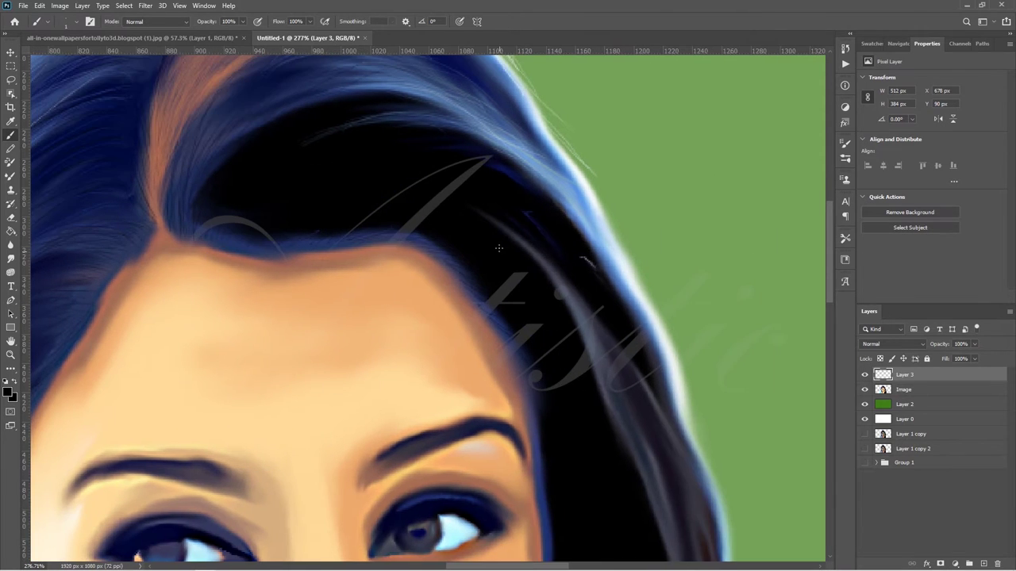
pyautogui.moveTo(533, 108)
pyautogui.mouseDown()
pyautogui.moveTo(638, 219)
pyautogui.moveTo(624, 285)
pyautogui.mouseUp()
pyautogui.scroll(3, 523, 100)
pyautogui.moveTo(421, 165); pyautogui.dragTo(532, 279)
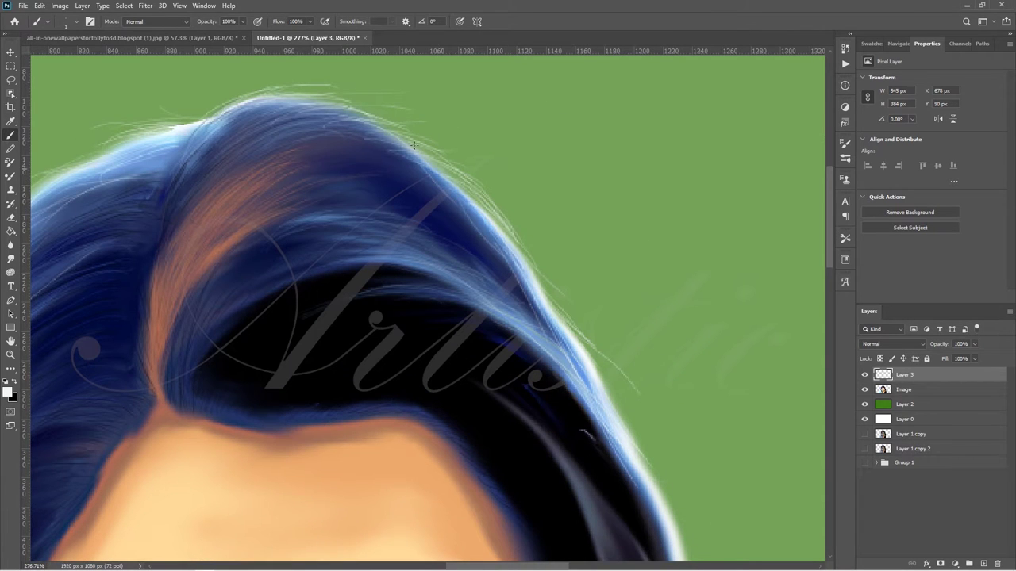
pyautogui.moveTo(352, 122); pyautogui.dragTo(455, 197)
# Extend long light strands down the far right side of the hair
pyautogui.scroll(-5, 494, 231)
pyautogui.moveTo(650, 220)
pyautogui.mouseDown()
pyautogui.moveTo(692, 292)
pyautogui.moveTo(738, 450)
pyautogui.mouseUp()
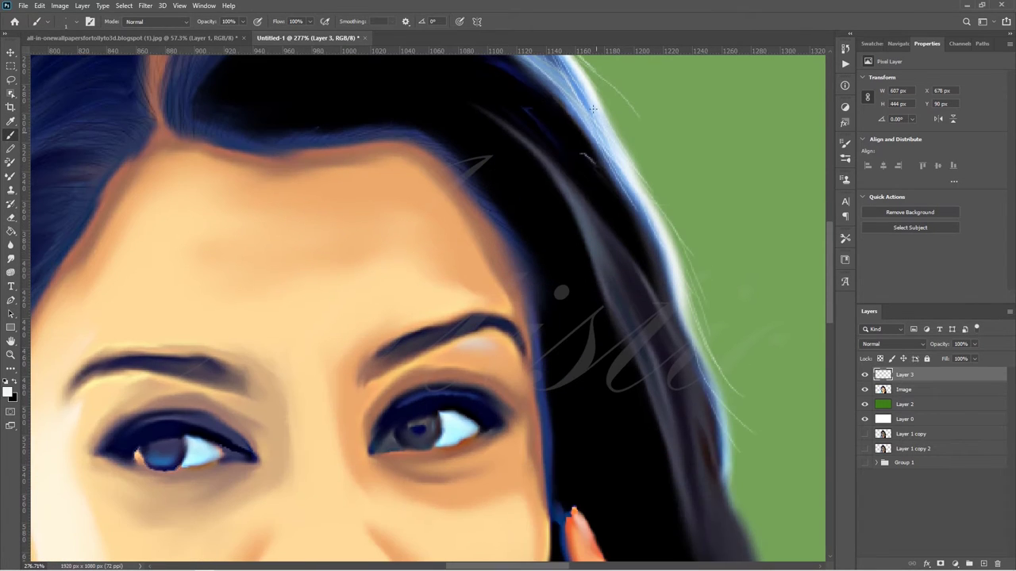
pyautogui.moveTo(618, 129)
pyautogui.mouseDown()
pyautogui.moveTo(676, 230)
pyautogui.moveTo(708, 428)
pyautogui.moveTo(742, 520)
pyautogui.mouseUp()
pyautogui.scroll(-4, 741, 507)
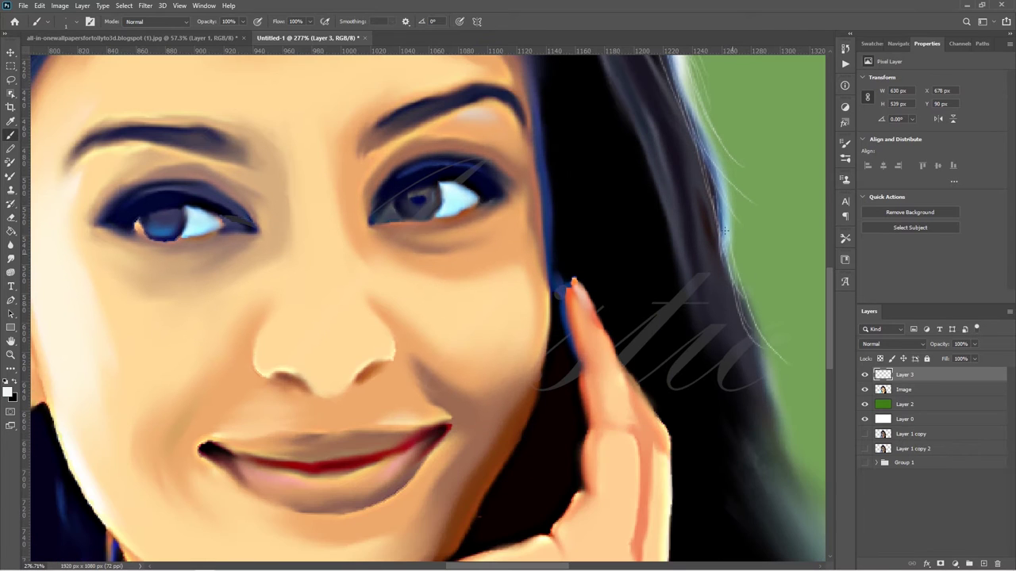
pyautogui.moveTo(728, 242); pyautogui.dragTo(762, 377)
pyautogui.moveTo(729, 268); pyautogui.dragTo(797, 472)
pyautogui.scroll(4, 560, 301)
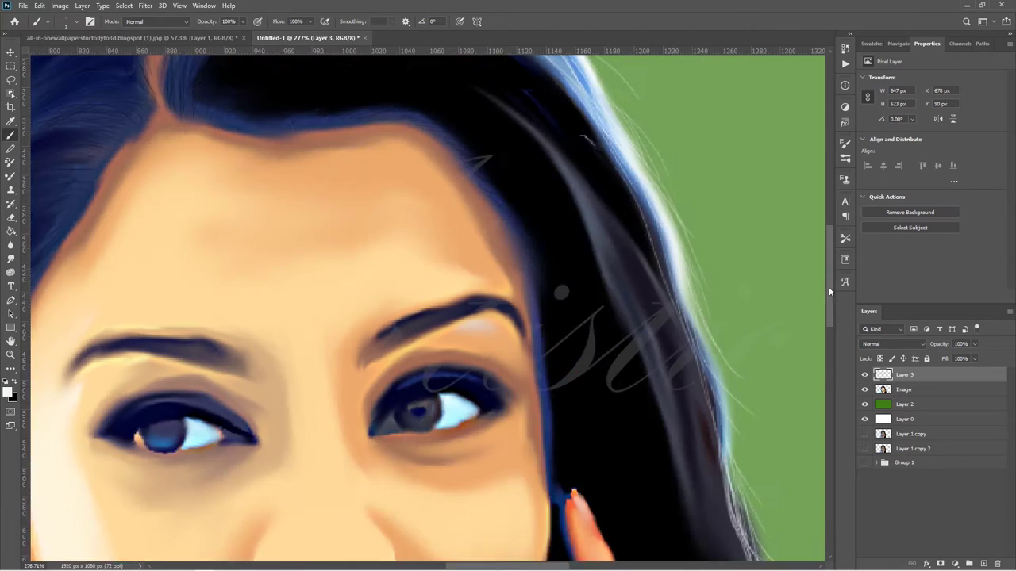
pyautogui.scroll(2, 560, 302)
# Paint thin light strands down the dark right-side hair
pyautogui.moveTo(560, 301); pyautogui.dragTo(666, 540)
pyautogui.moveTo(605, 416); pyautogui.dragTo(665, 543)
pyautogui.moveTo(478, 235)
pyautogui.mouseDown()
pyautogui.moveTo(572, 311)
pyautogui.moveTo(557, 299)
pyautogui.moveTo(659, 438)
pyautogui.mouseUp()
pyautogui.moveTo(591, 338); pyautogui.dragTo(674, 500)
pyautogui.moveTo(631, 417); pyautogui.dragTo(682, 528)
# Add more light strands in the hair beside the eyes
pyautogui.scroll(-3, 682, 476)
pyautogui.moveTo(662, 329); pyautogui.dragTo(734, 527)
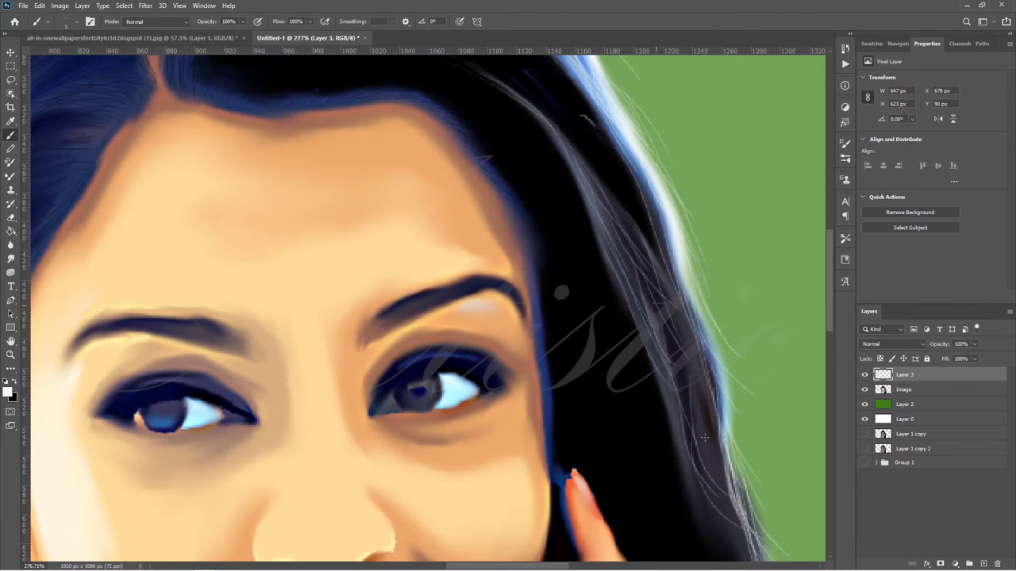
pyautogui.moveTo(685, 357); pyautogui.dragTo(726, 484)
pyautogui.moveTo(695, 448); pyautogui.dragTo(749, 548)
pyautogui.scroll(2, 516, 318)
pyautogui.scroll(2, 291, 260)
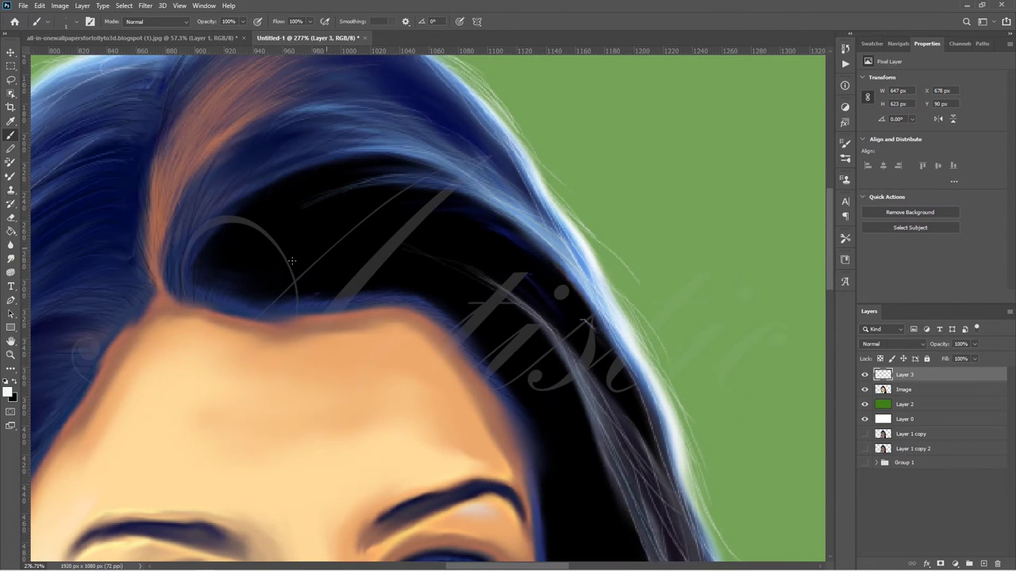
# With a sampled light blue, paint diagonal strands and a long strand along the right hair
pyautogui.keyDown('alt'); pyautogui.click(419, 148); pyautogui.keyUp('alt')
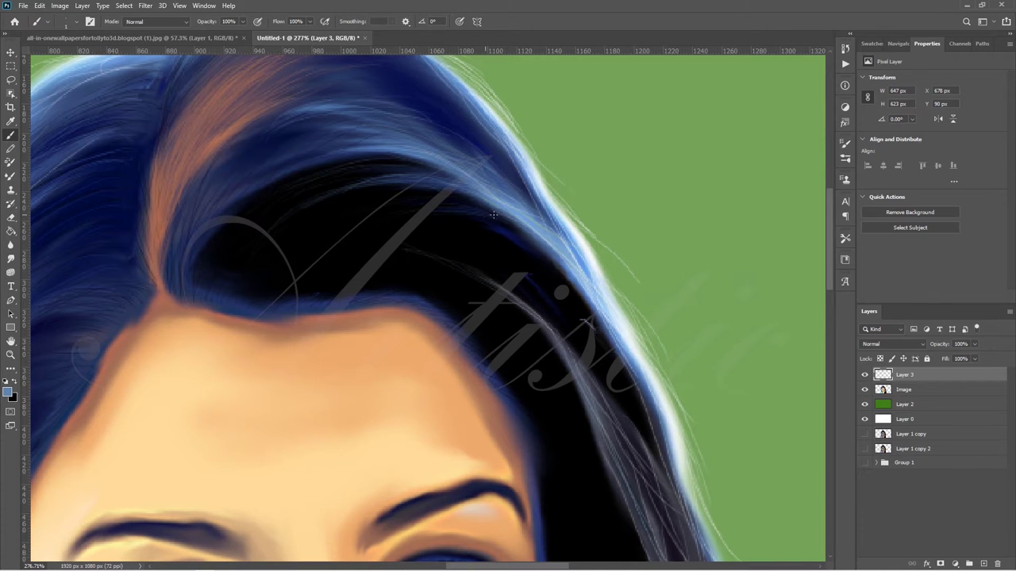
pyautogui.moveTo(476, 236); pyautogui.dragTo(547, 258)
pyautogui.moveTo(440, 226); pyautogui.dragTo(563, 284)
pyautogui.moveTo(655, 456); pyautogui.dragTo(449, 168)
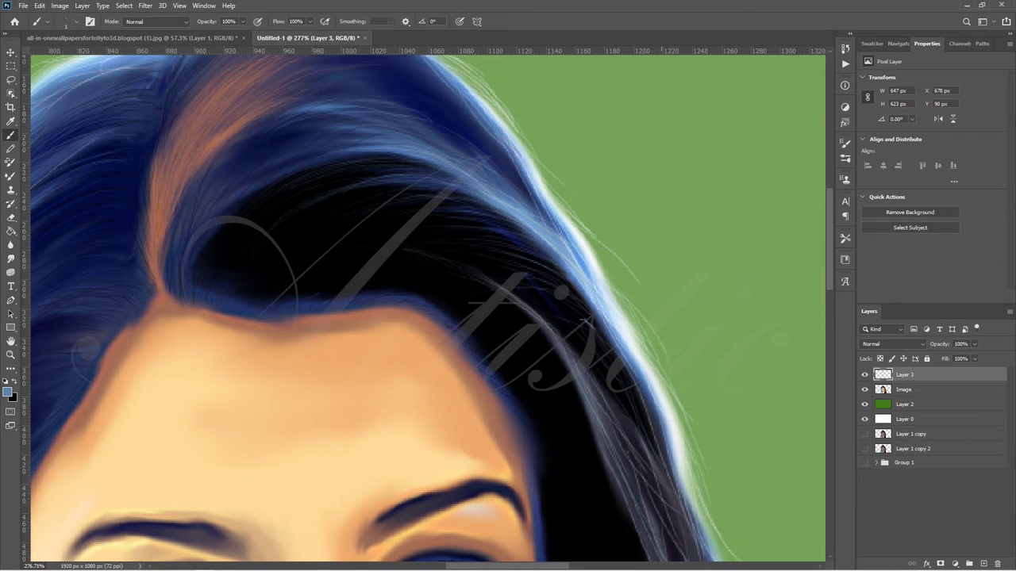
# Paint faint light strands over the dark hair on the left, curving down from the temple
pyautogui.moveTo(517, 566); pyautogui.dragTo(480, 566)
pyautogui.scroll(-5, 254, 285)
pyautogui.scroll(-1, 253, 284)
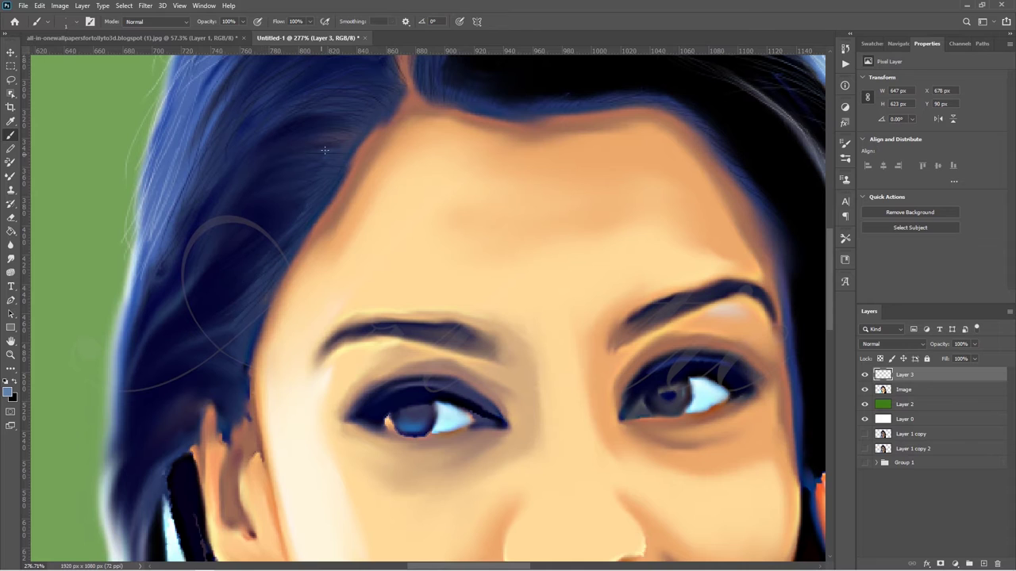
pyautogui.moveTo(151, 333); pyautogui.dragTo(176, 273)
pyautogui.moveTo(227, 376); pyautogui.dragTo(191, 379)
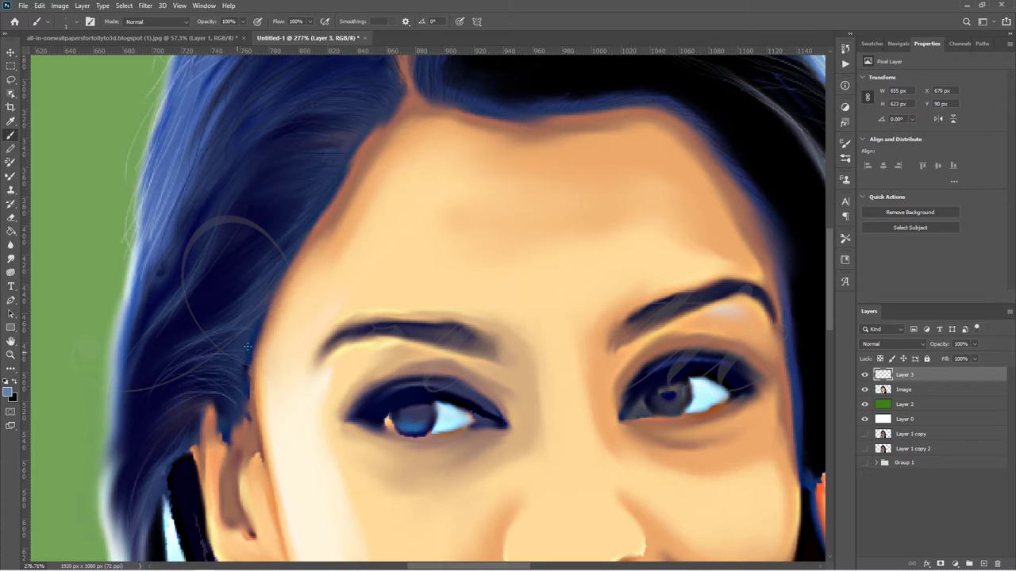
pyautogui.moveTo(232, 304); pyautogui.dragTo(137, 441)
# Sample dark navy from the hair and darken the hairline around the temple
pyautogui.keyDown('alt'); pyautogui.click(248, 324); pyautogui.keyUp('alt')
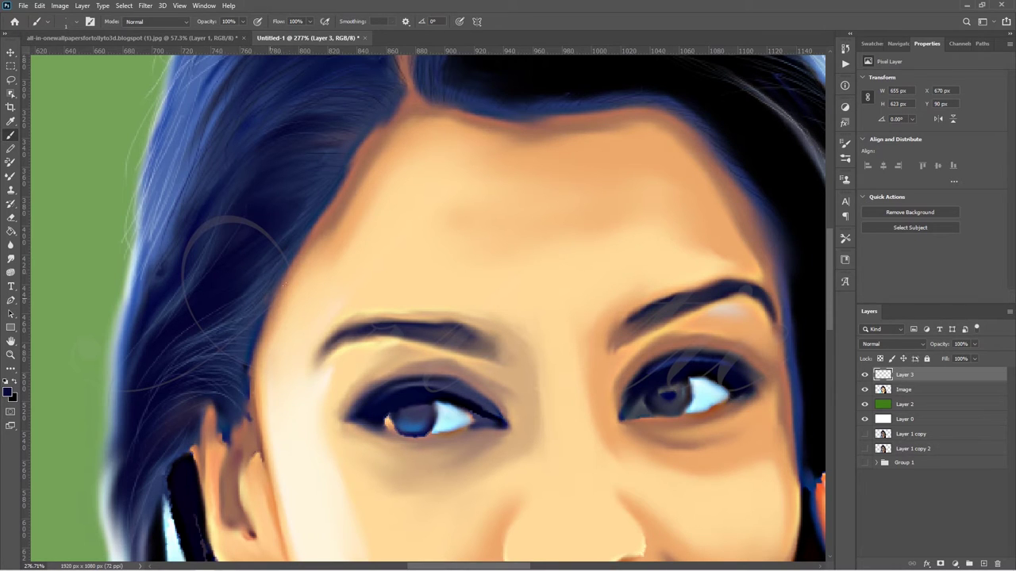
pyautogui.moveTo(249, 276); pyautogui.dragTo(375, 131)
pyautogui.moveTo(353, 179); pyautogui.dragTo(274, 302)
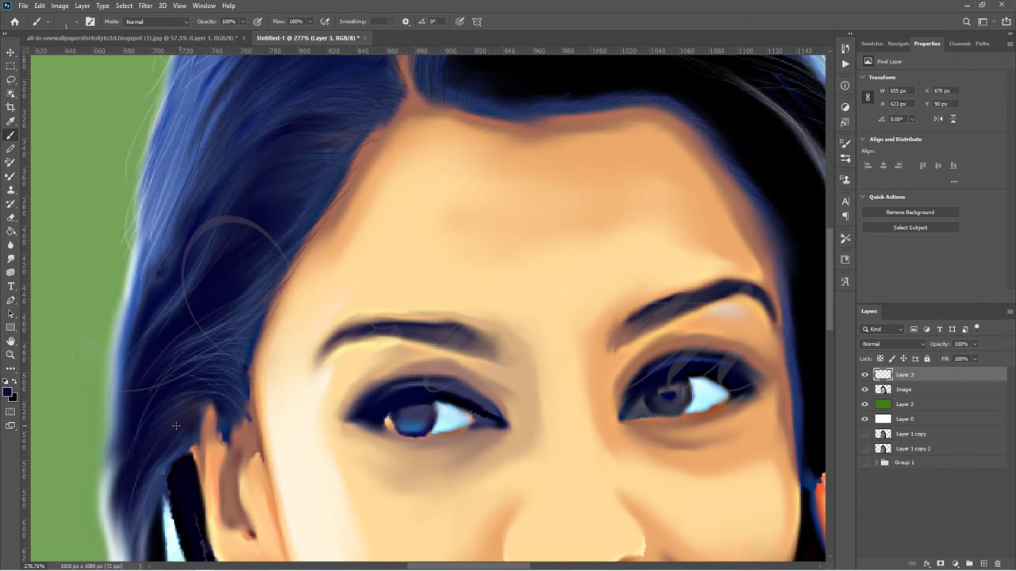
# Sample a pale blue and paint strands along the left hair edge and left of the ear
pyautogui.keyDown('alt'); pyautogui.click(131, 258); pyautogui.keyUp('alt')
pyautogui.moveTo(145, 239); pyautogui.dragTo(119, 357)
pyautogui.moveTo(111, 298); pyautogui.dragTo(80, 379)
pyautogui.moveTo(155, 250); pyautogui.dragTo(115, 433)
pyautogui.moveTo(127, 397); pyautogui.dragTo(86, 524)
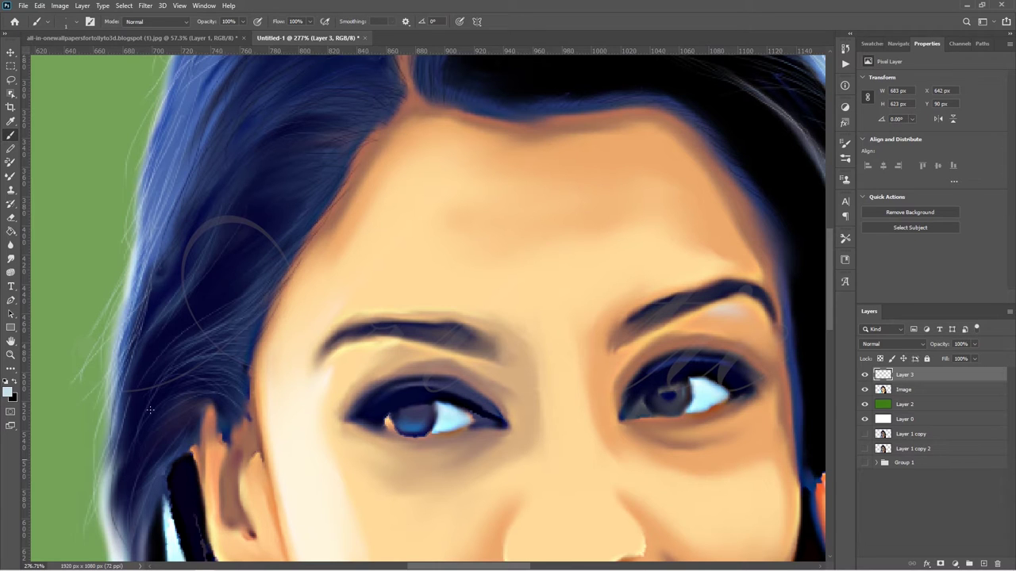
pyautogui.scroll(-5, 133, 251)
pyautogui.moveTo(116, 272); pyautogui.dragTo(133, 405)
pyautogui.moveTo(159, 258); pyautogui.dragTo(137, 361)
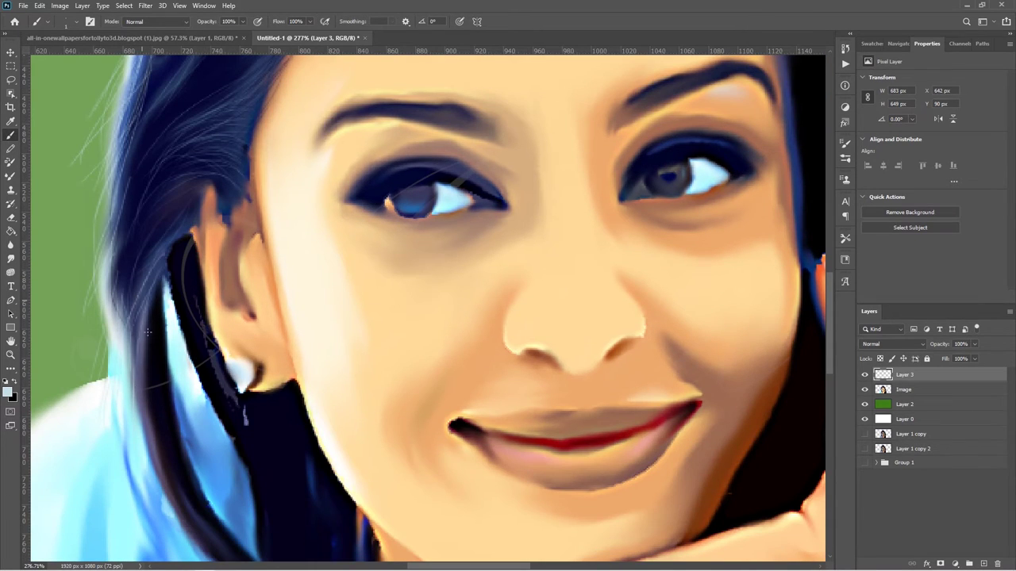
pyautogui.moveTo(167, 311); pyautogui.dragTo(143, 460)
pyautogui.moveTo(191, 433); pyautogui.dragTo(155, 532)
# Switch to the Smudge tool at 56% strength and reselect Layer 3
pyautogui.hotkey('alt', '[')
pyautogui.press('r')
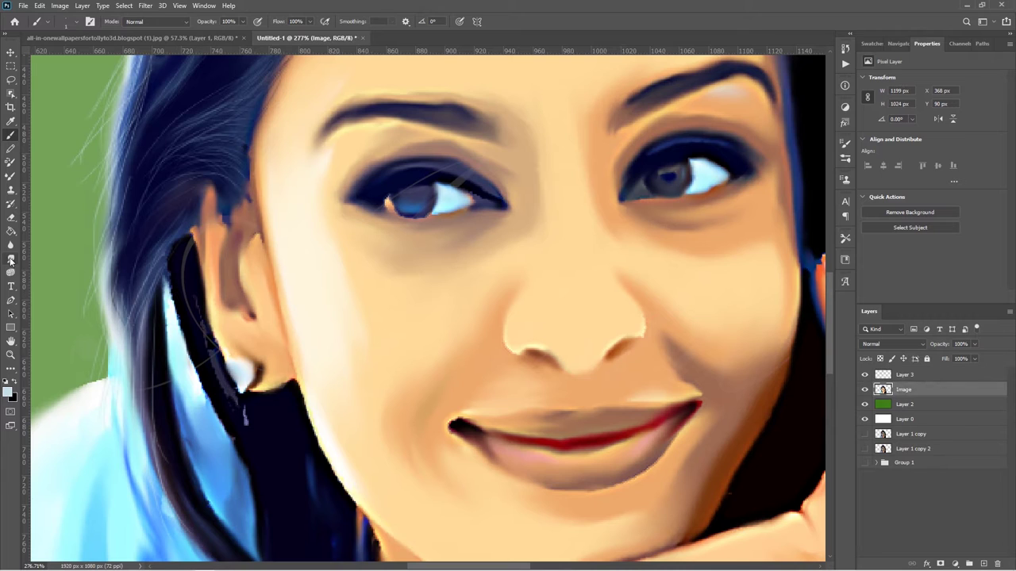
pyautogui.press('5')
pyautogui.press('6')
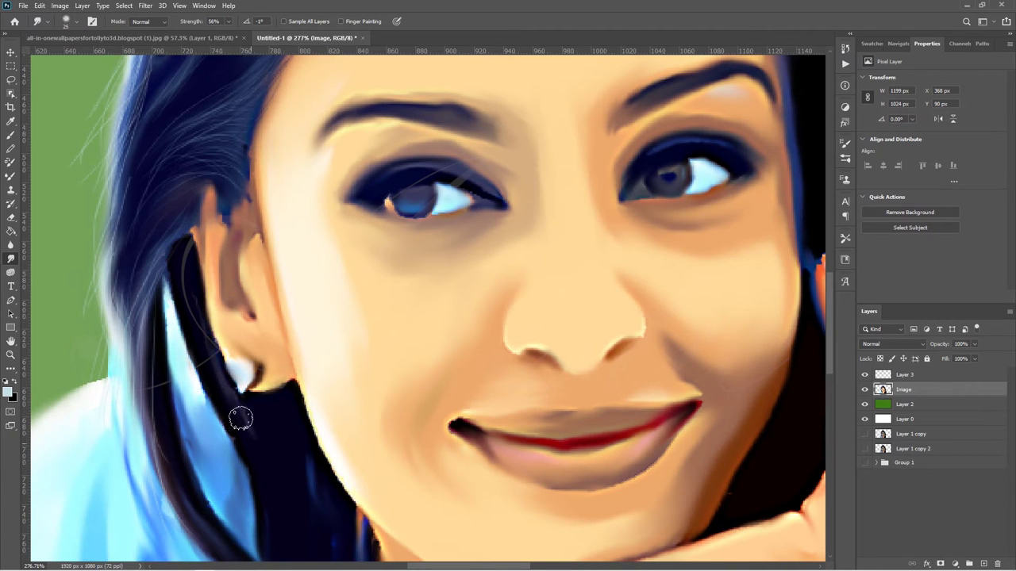
pyautogui.click(920, 376)
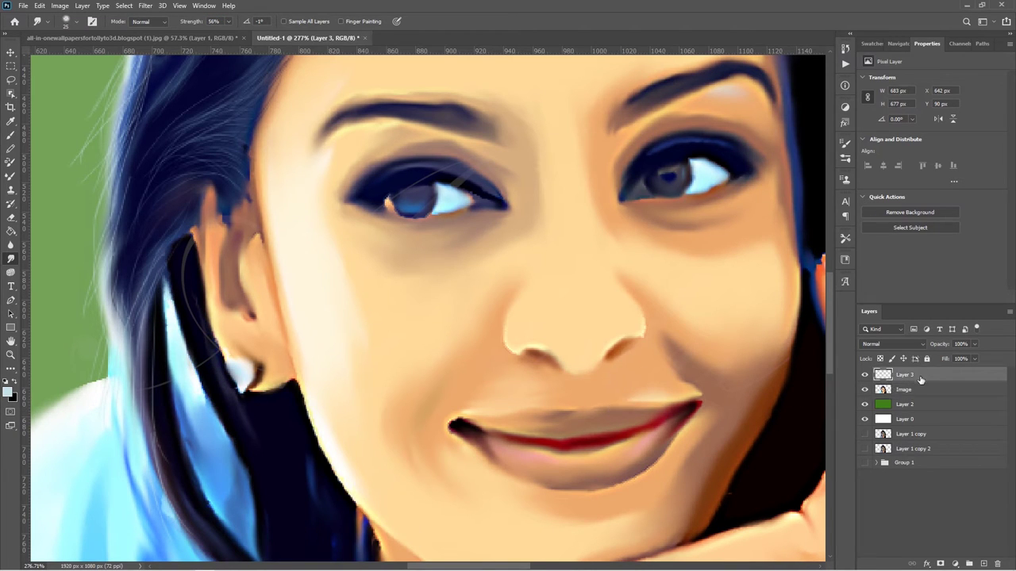
# Paint thin dark hair strands beside the ear and down toward the neck
pyautogui.press('i')
pyautogui.press('b')
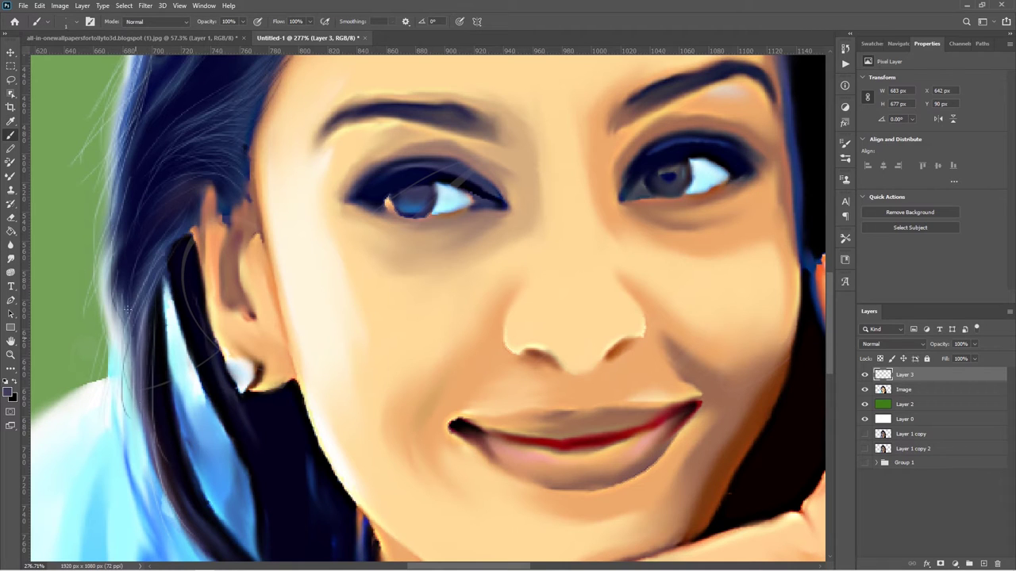
pyautogui.moveTo(176, 248); pyautogui.dragTo(253, 485)
pyautogui.scroll(-2, 458, 518)
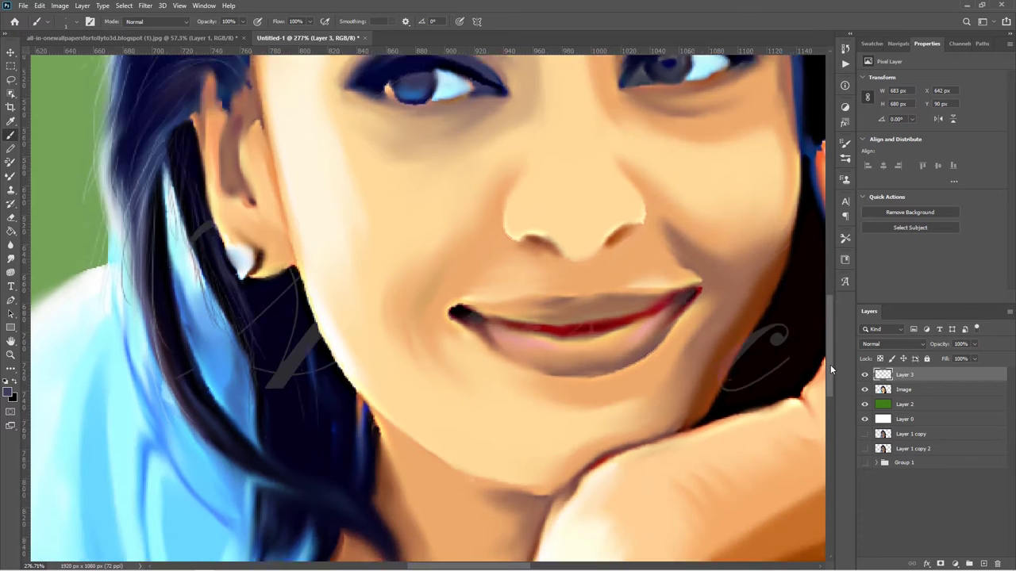
pyautogui.scroll(-3, 150, 121)
pyautogui.moveTo(200, 231); pyautogui.dragTo(293, 283)
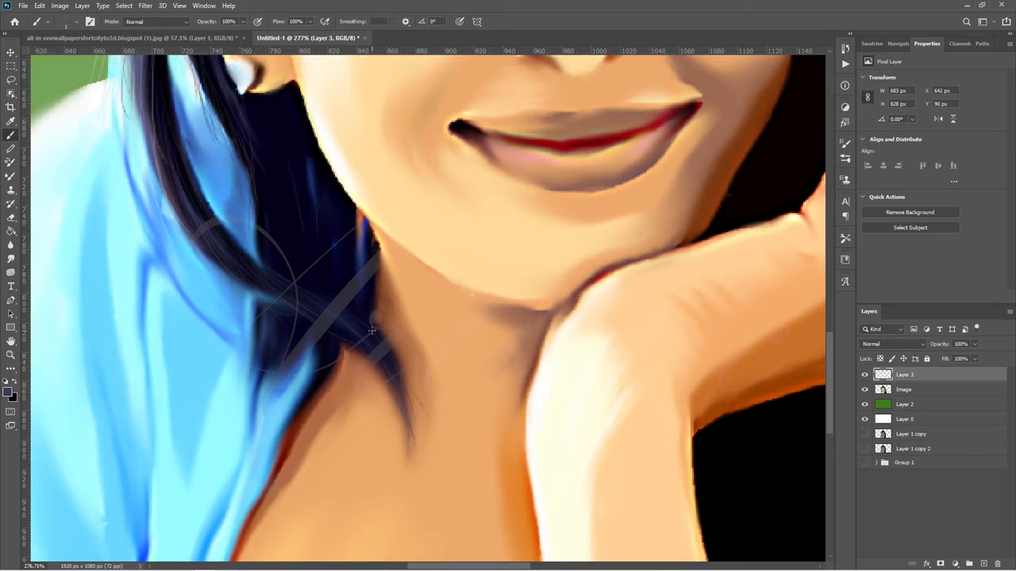
pyautogui.moveTo(254, 379)
pyautogui.mouseDown()
pyautogui.moveTo(238, 409)
pyautogui.moveTo(257, 432)
pyautogui.mouseUp()
pyautogui.moveTo(244, 357); pyautogui.dragTo(244, 293)
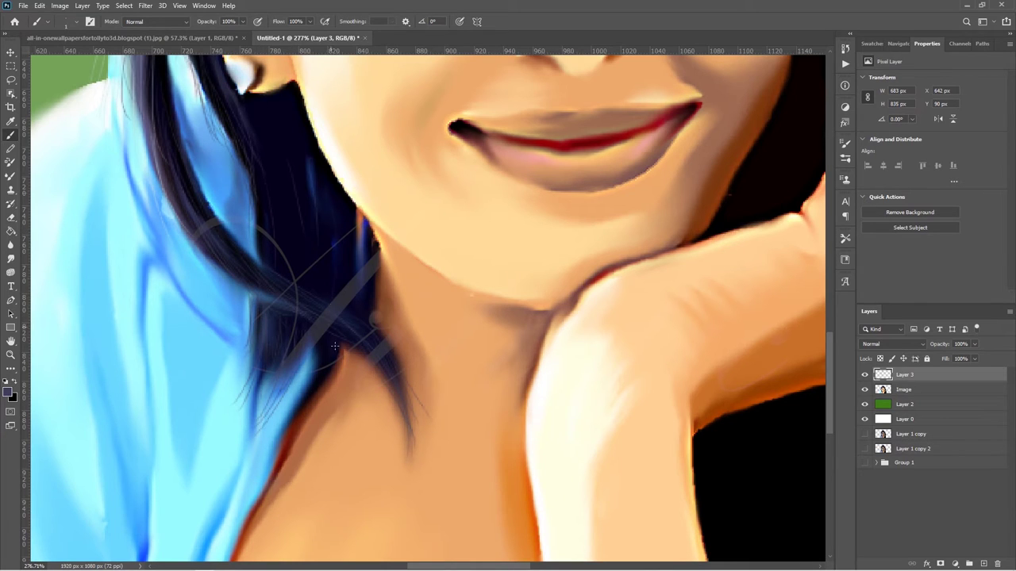
pyautogui.moveTo(321, 463); pyautogui.dragTo(315, 406)
# Set the foreground to white and paint thin highlight strands across the hair
pyautogui.click(8, 391)
pyautogui.click(190, 286)
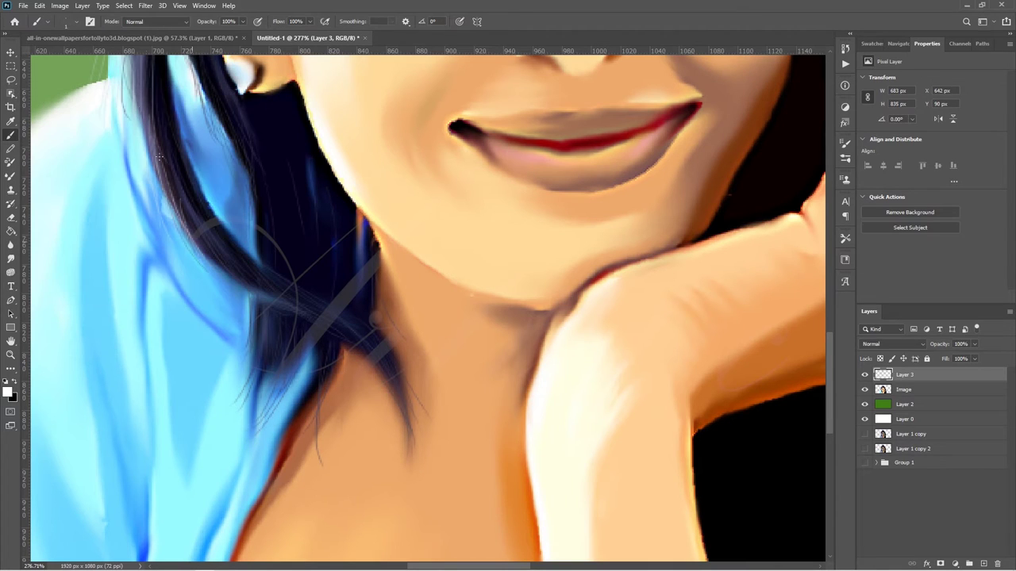
pyautogui.moveTo(168, 202); pyautogui.dragTo(137, 93)
pyautogui.moveTo(237, 292); pyautogui.dragTo(195, 245)
pyautogui.moveTo(302, 333)
pyautogui.mouseDown()
pyautogui.moveTo(217, 270)
pyautogui.moveTo(249, 163)
pyautogui.mouseUp()
pyautogui.moveTo(260, 406)
pyautogui.mouseDown()
pyautogui.moveTo(247, 308)
pyautogui.moveTo(256, 326)
pyautogui.mouseUp()
pyautogui.moveTo(262, 248); pyautogui.dragTo(238, 151)
pyautogui.scroll(5, 243, 367)
pyautogui.moveTo(215, 328); pyautogui.dragTo(173, 205)
pyautogui.moveTo(248, 420); pyautogui.dragTo(202, 292)
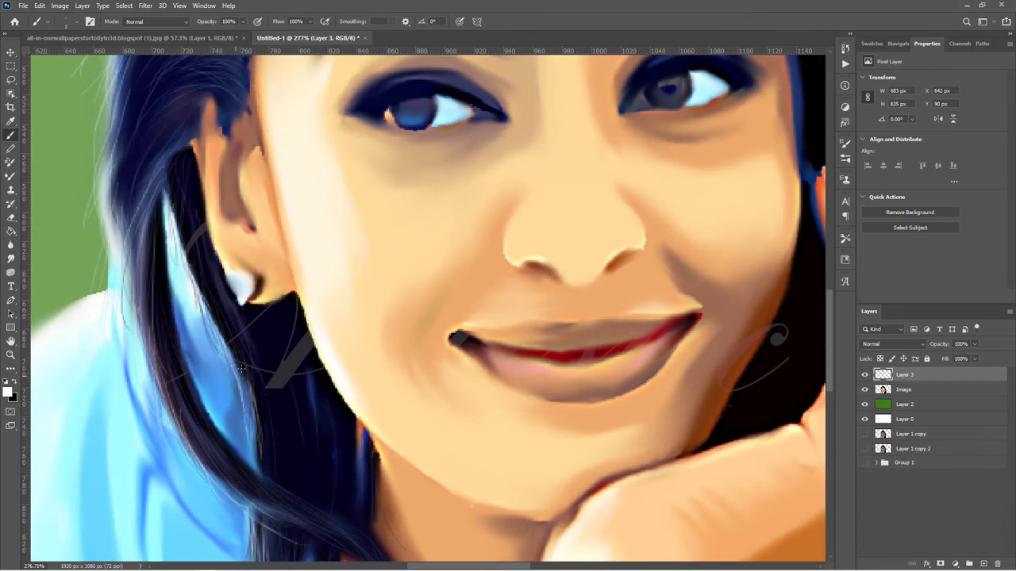
# Add bright white highlight strands along the left hair edge
pyautogui.moveTo(108, 267); pyautogui.dragTo(111, 164)
pyautogui.moveTo(125, 313); pyautogui.dragTo(116, 243)
pyautogui.moveTo(177, 460); pyautogui.dragTo(138, 330)
pyautogui.moveTo(116, 141); pyautogui.dragTo(109, 73)
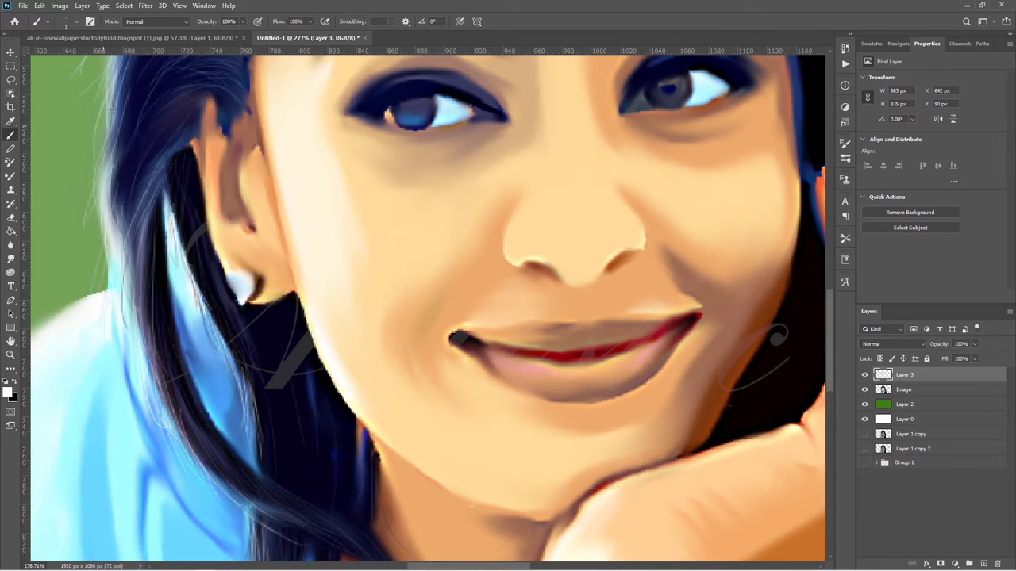
pyautogui.moveTo(93, 187); pyautogui.dragTo(111, 132)
# Swap the foreground back to black and fit the whole image in the window
pyautogui.moveTo(447, 565); pyautogui.dragTo(526, 566)
pyautogui.scroll(-3, 479, 238)
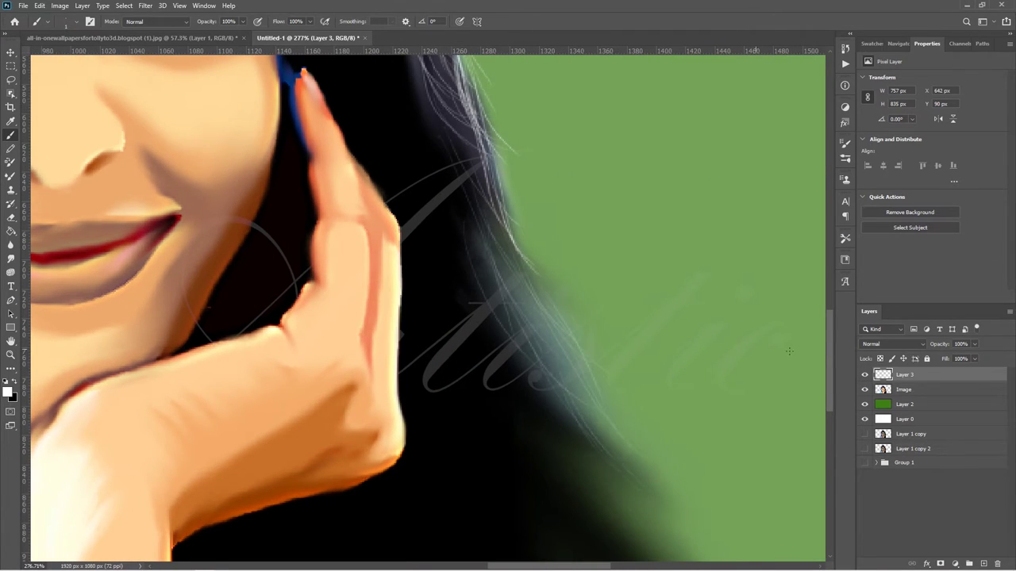
pyautogui.scroll(-3, 603, 326)
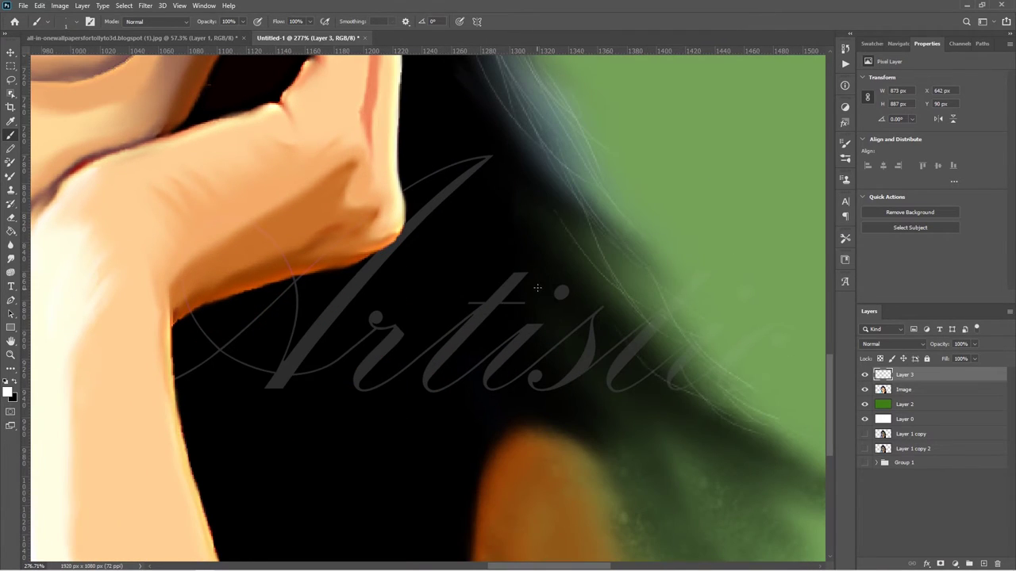
pyautogui.press('x')
pyautogui.scroll(3, 461, 186)
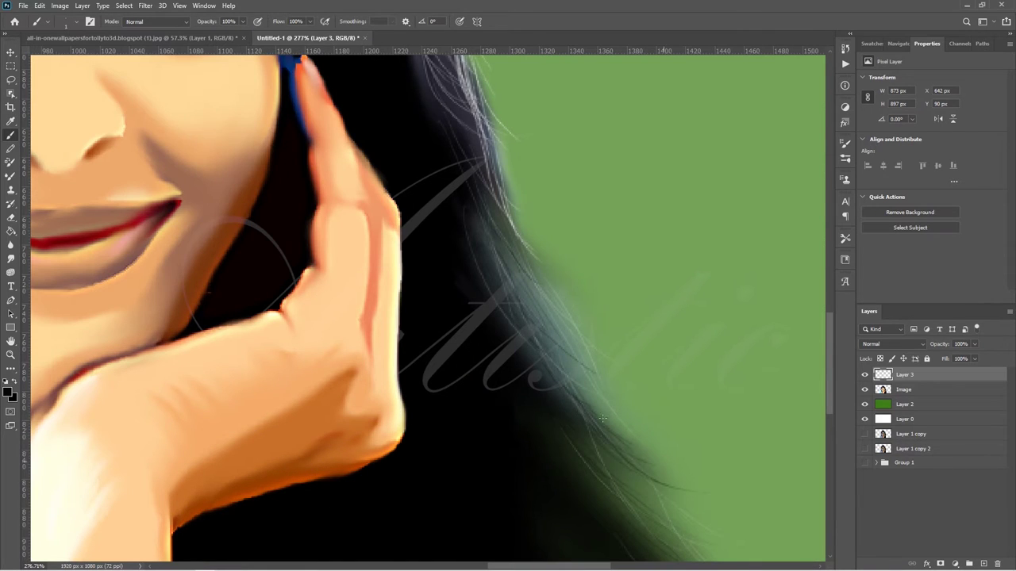
pyautogui.scroll(-3, 834, 449)
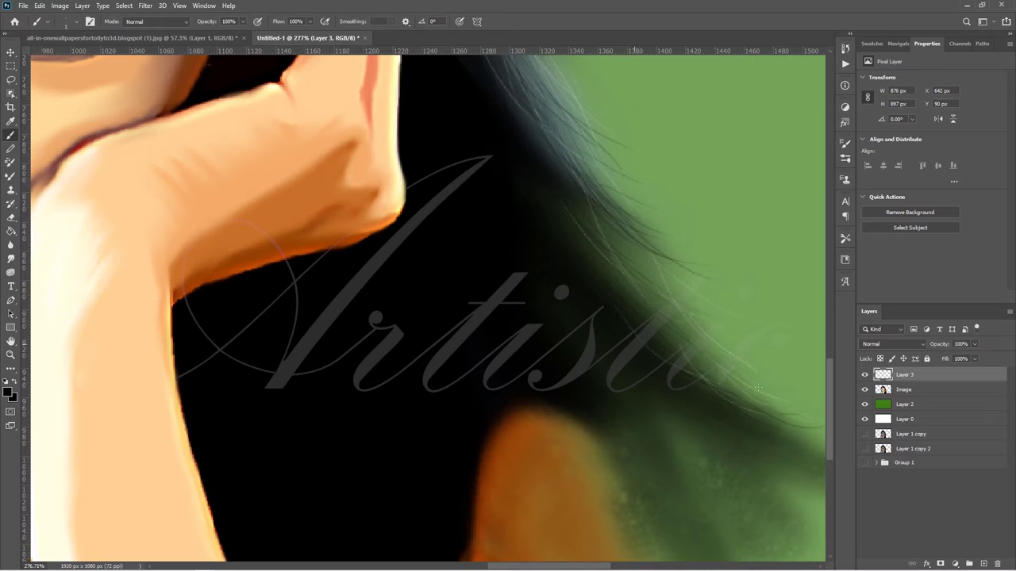
pyautogui.hotkey('ctrl', '0')
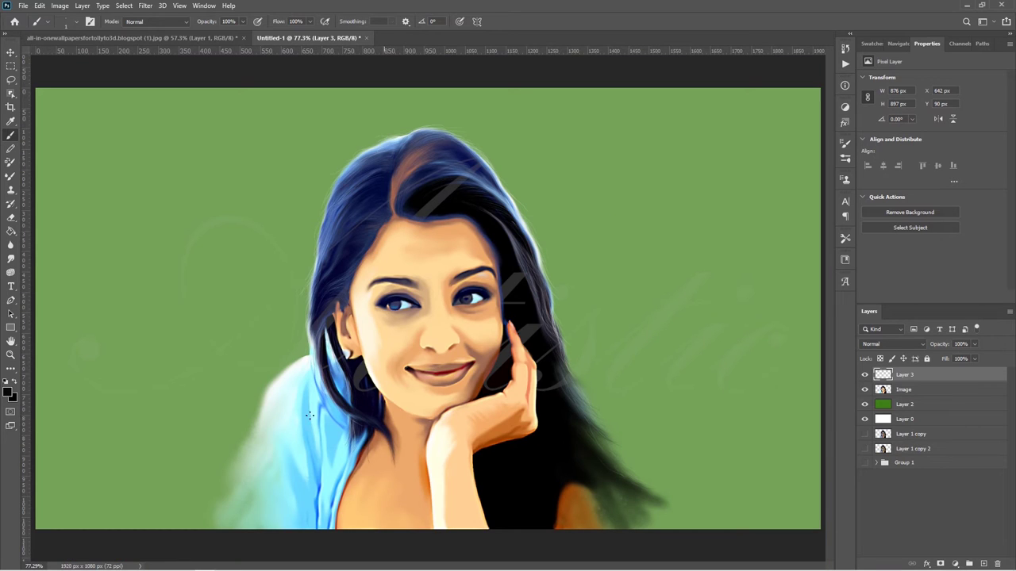
# Swap colours, add a new layer for the eyebrows, and zoom in on the eyes
pyautogui.press('x')
pyautogui.click(983, 564)
pyautogui.press('z')
pyautogui.moveTo(436, 284); pyautogui.dragTo(491, 302)
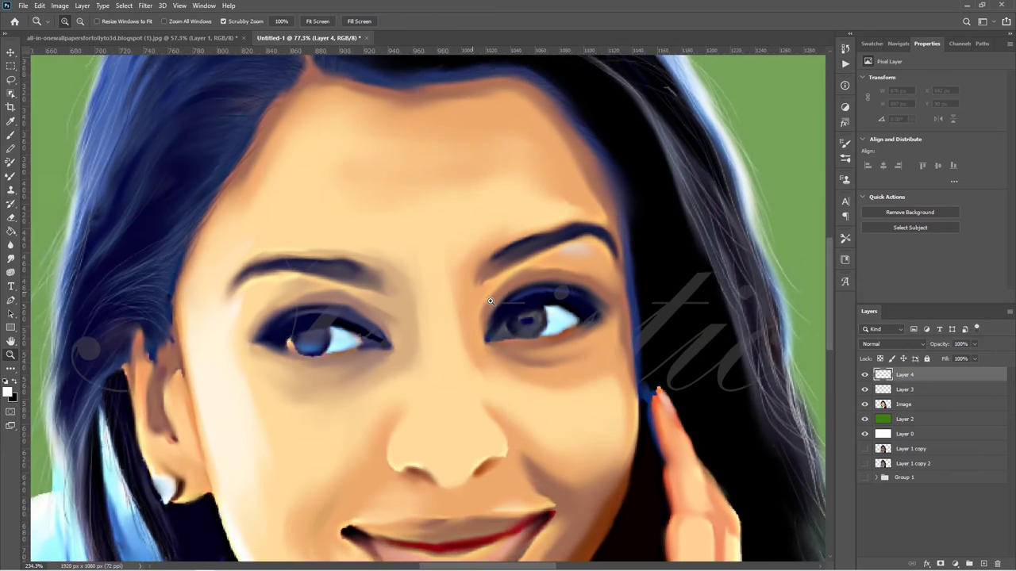
pyautogui.click(485, 331)
pyautogui.press('b')
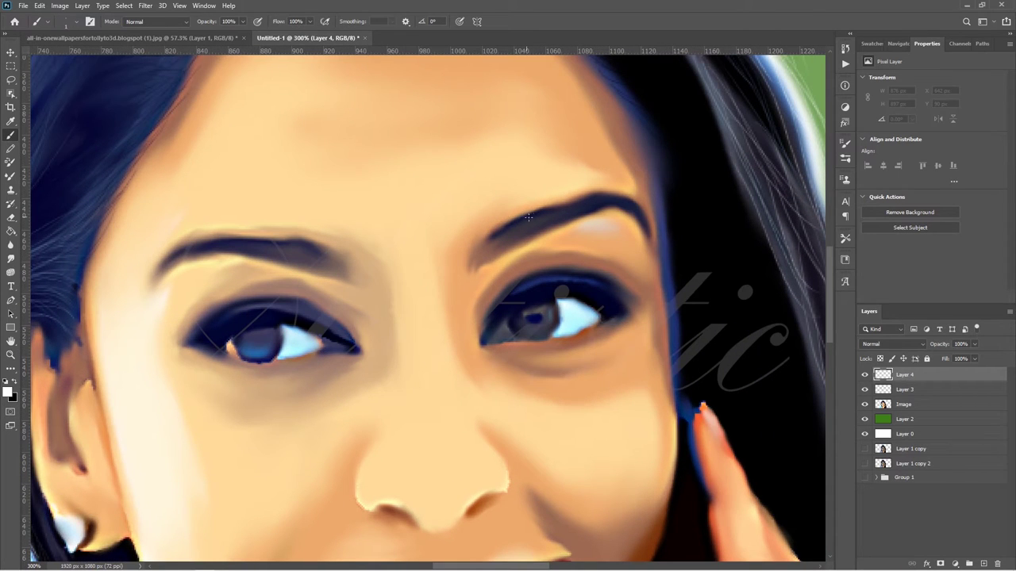
# Paint fine hair strokes along the right eyebrow from inner to outer end
pyautogui.moveTo(470, 268); pyautogui.dragTo(474, 248)
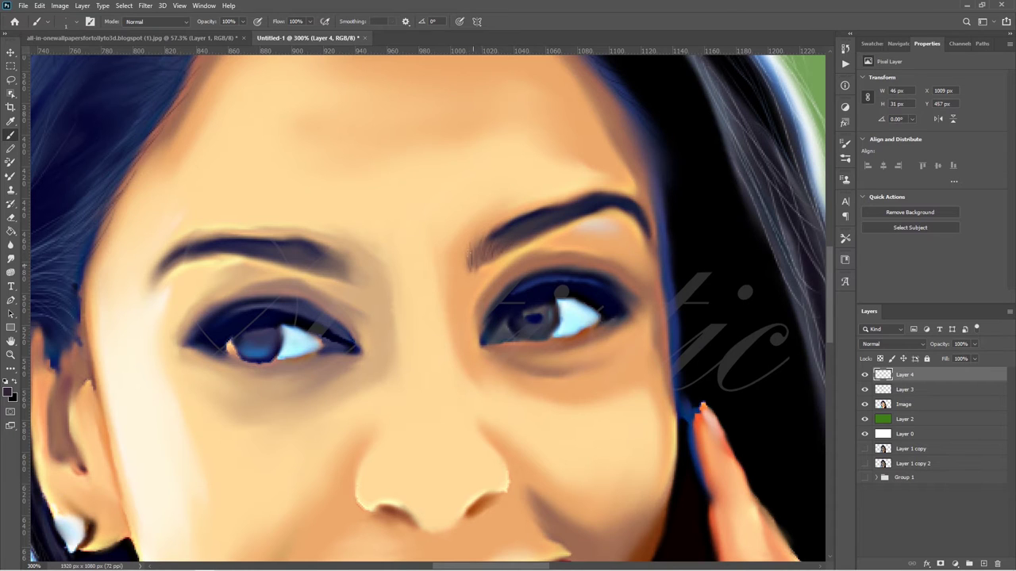
pyautogui.moveTo(479, 264)
pyautogui.mouseDown()
pyautogui.moveTo(498, 236)
pyautogui.moveTo(516, 241)
pyautogui.mouseUp()
pyautogui.moveTo(551, 207); pyautogui.dragTo(590, 195)
pyautogui.moveTo(476, 260)
pyautogui.mouseDown()
pyautogui.moveTo(480, 236)
pyautogui.moveTo(521, 244)
pyautogui.mouseUp()
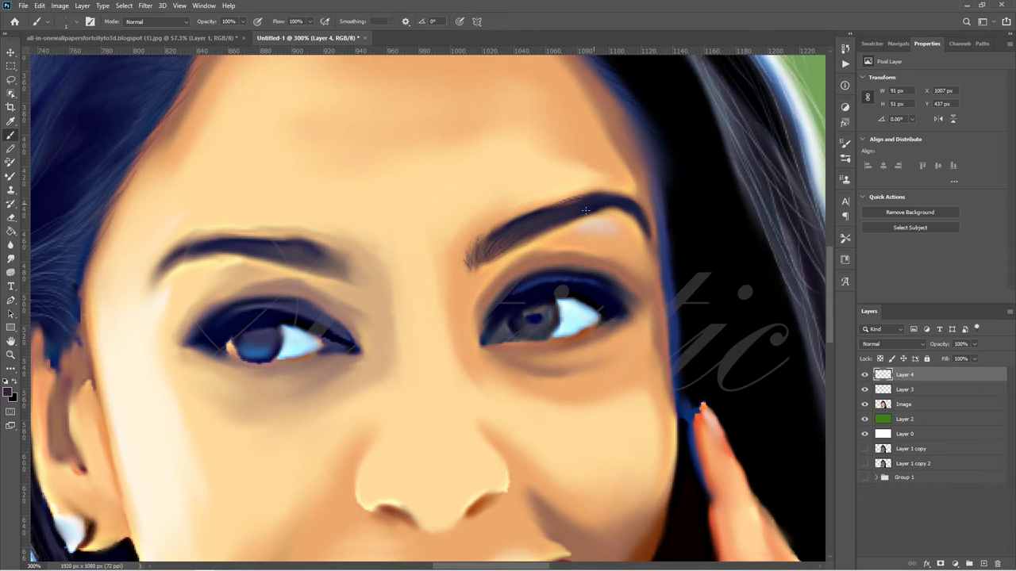
pyautogui.moveTo(557, 204); pyautogui.dragTo(592, 193)
pyautogui.moveTo(358, 280)
pyautogui.mouseDown()
pyautogui.moveTo(360, 267)
pyautogui.moveTo(358, 280)
pyautogui.moveTo(346, 279)
pyautogui.moveTo(357, 281)
pyautogui.moveTo(354, 268)
pyautogui.mouseUp()
pyautogui.moveTo(321, 246)
pyautogui.mouseDown()
pyautogui.moveTo(344, 258)
pyautogui.moveTo(335, 267)
pyautogui.mouseUp()
# Add small brow strokes along the left eyebrow, then fit the portrait on screen
pyautogui.moveTo(220, 279); pyautogui.dragTo(238, 268)
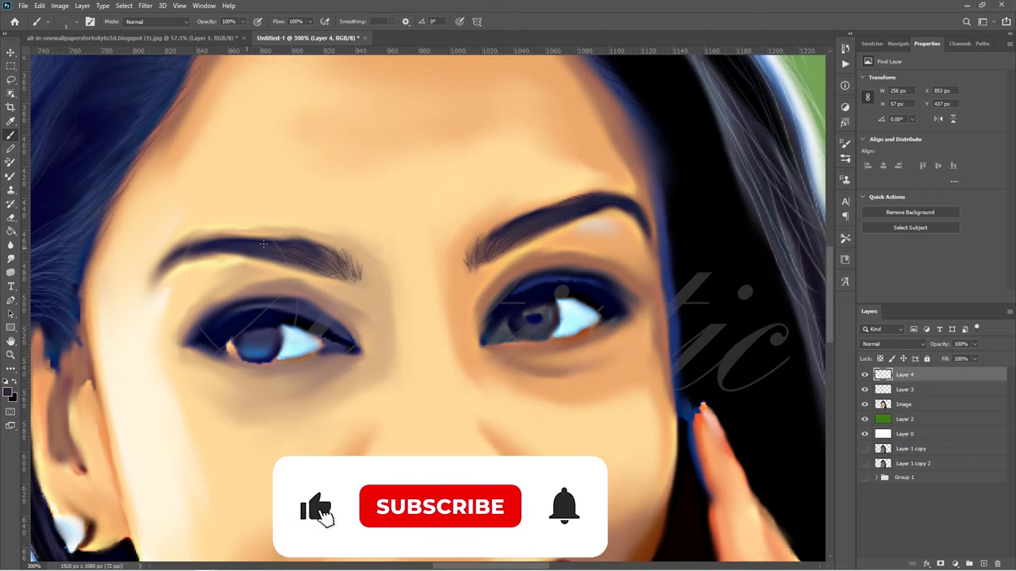
pyautogui.moveTo(181, 256); pyautogui.dragTo(201, 249)
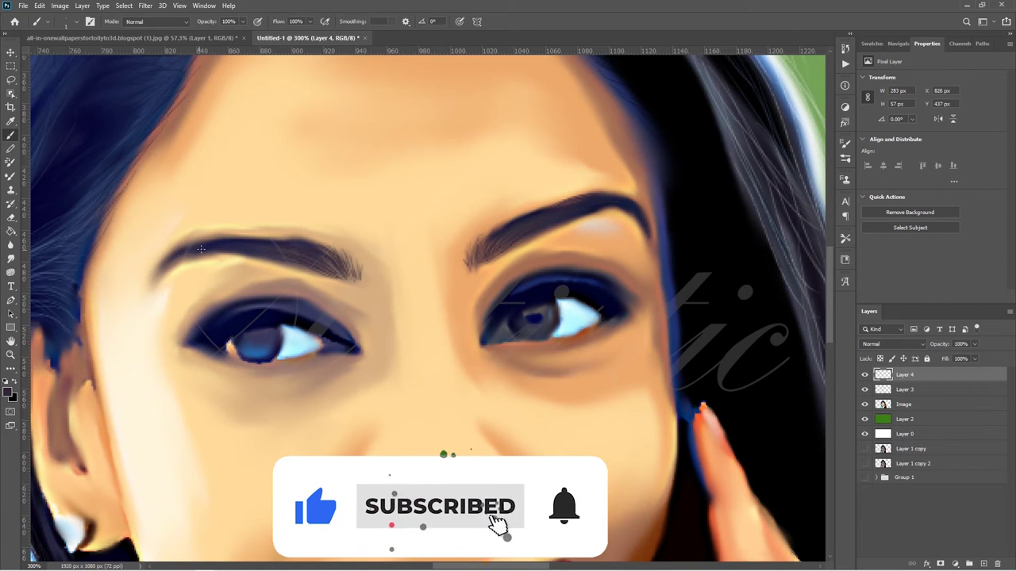
pyautogui.moveTo(155, 277)
pyautogui.mouseDown()
pyautogui.moveTo(198, 258)
pyautogui.moveTo(169, 263)
pyautogui.moveTo(217, 267)
pyautogui.mouseUp()
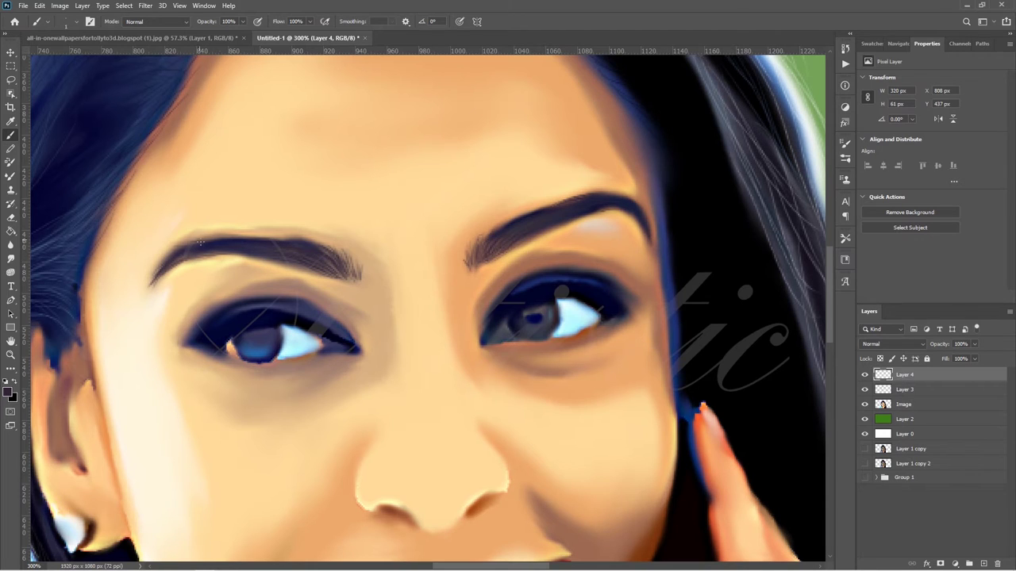
pyautogui.hotkey('ctrl', '0')
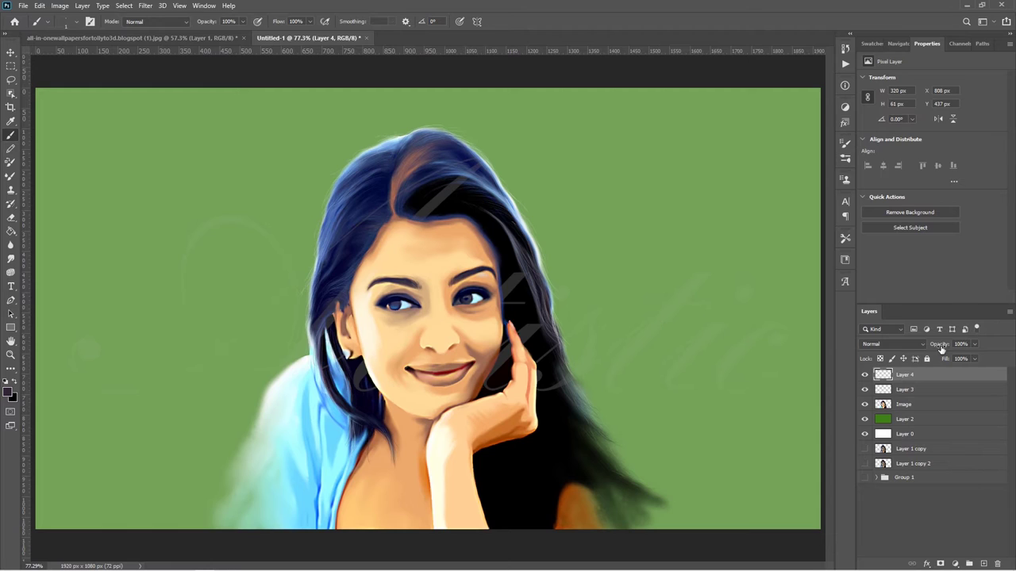
# Set Layer 4's opacity to 52%, zoom in on the eyes, and add a new Layer 5
pyautogui.moveTo(941, 349); pyautogui.dragTo(912, 351)
pyautogui.moveTo(936, 348); pyautogui.dragTo(949, 347)
pyautogui.press('z')
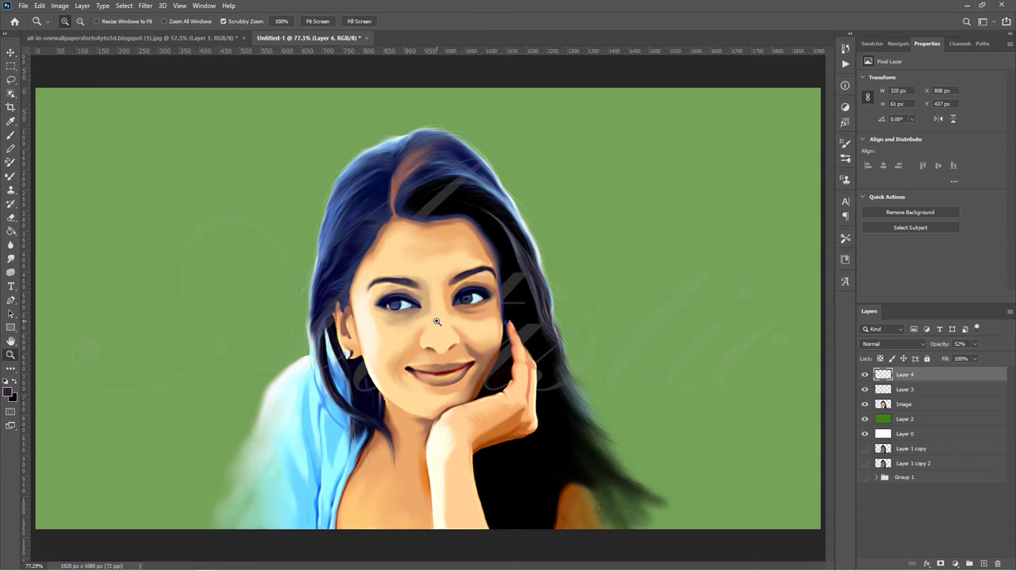
pyautogui.click(436, 321)
pyautogui.click(983, 563)
# Set the foreground to #312336 and paint dark eyeliner along the upper eyelid
pyautogui.press('b')
pyautogui.click(9, 391)
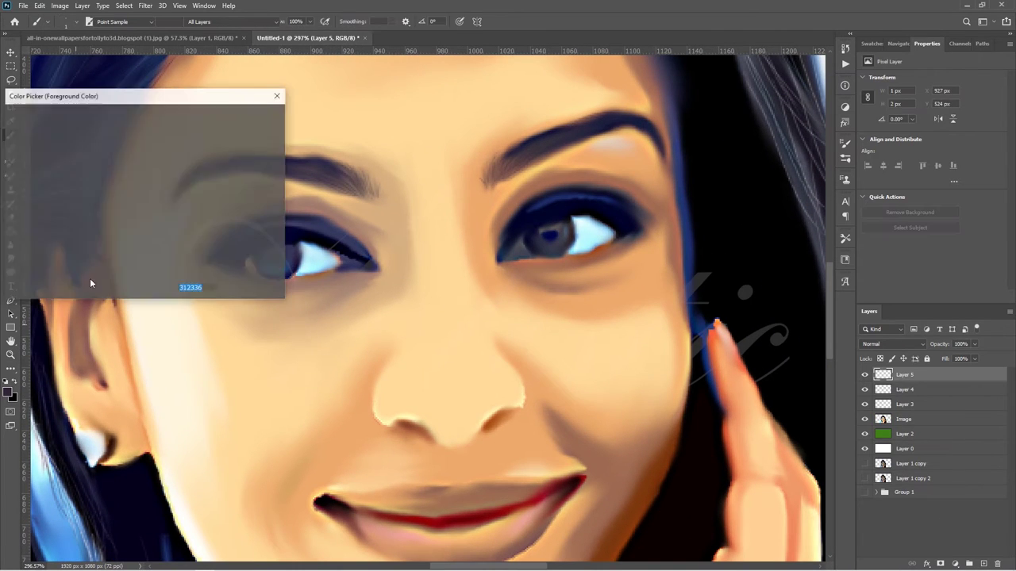
pyautogui.press('Return')
pyautogui.click(353, 250)
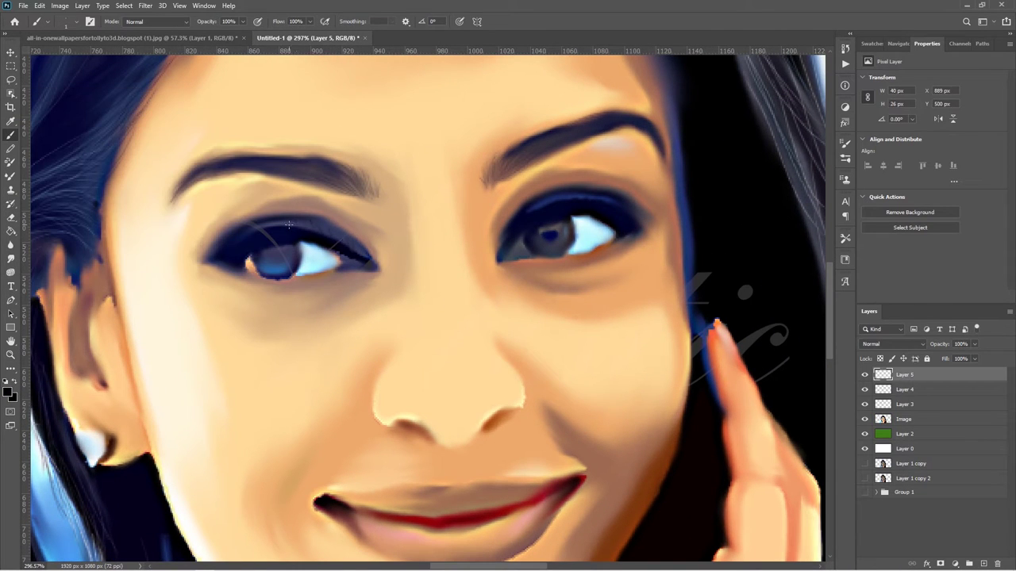
pyautogui.moveTo(289, 225); pyautogui.dragTo(232, 244)
# Add lash strokes at both eyes' outer corners and along the left lower lid
pyautogui.moveTo(649, 212); pyautogui.dragTo(650, 218)
pyautogui.moveTo(229, 268); pyautogui.dragTo(208, 265)
pyautogui.keyDown('alt'); pyautogui.click(357, 271); pyautogui.keyUp('alt')
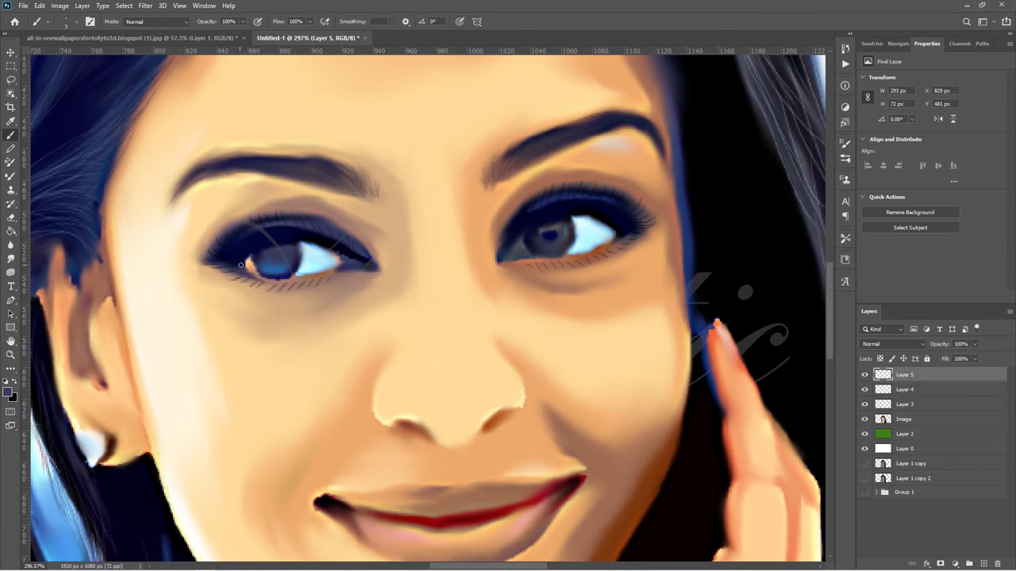
pyautogui.moveTo(238, 276)
pyautogui.mouseDown()
pyautogui.moveTo(267, 286)
pyautogui.moveTo(302, 281)
pyautogui.mouseUp()
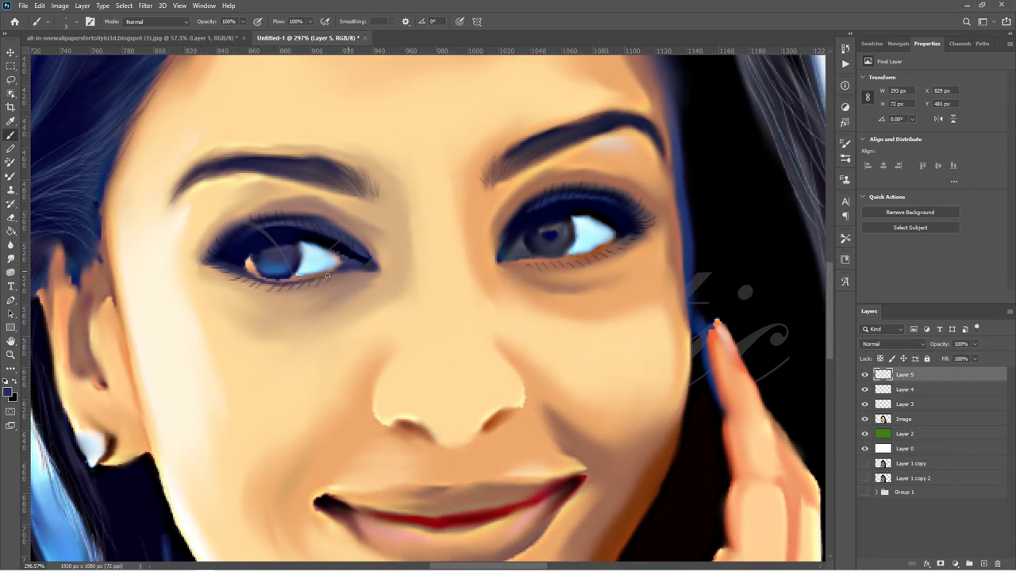
pyautogui.moveTo(327, 275); pyautogui.dragTo(321, 278)
# Sample near-black and paint lashes along the right eye's lower lid, resampling darker blues
pyautogui.keyDown('alt'); pyautogui.click(615, 243); pyautogui.keyUp('alt')
pyautogui.moveTo(615, 241); pyautogui.dragTo(521, 263)
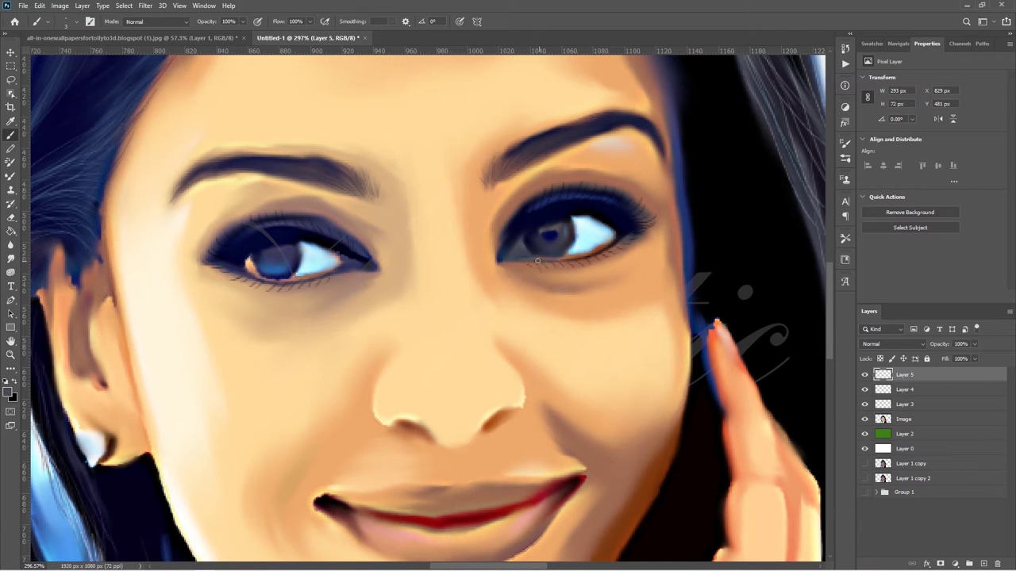
pyautogui.press('alt')
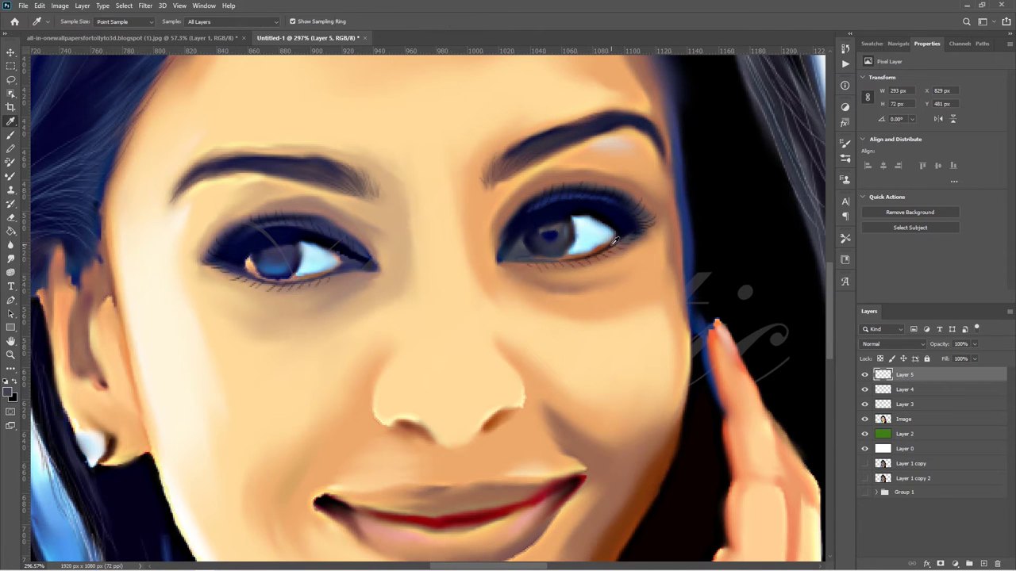
pyautogui.keyDown('alt'); pyautogui.click(524, 259); pyautogui.keyUp('alt')
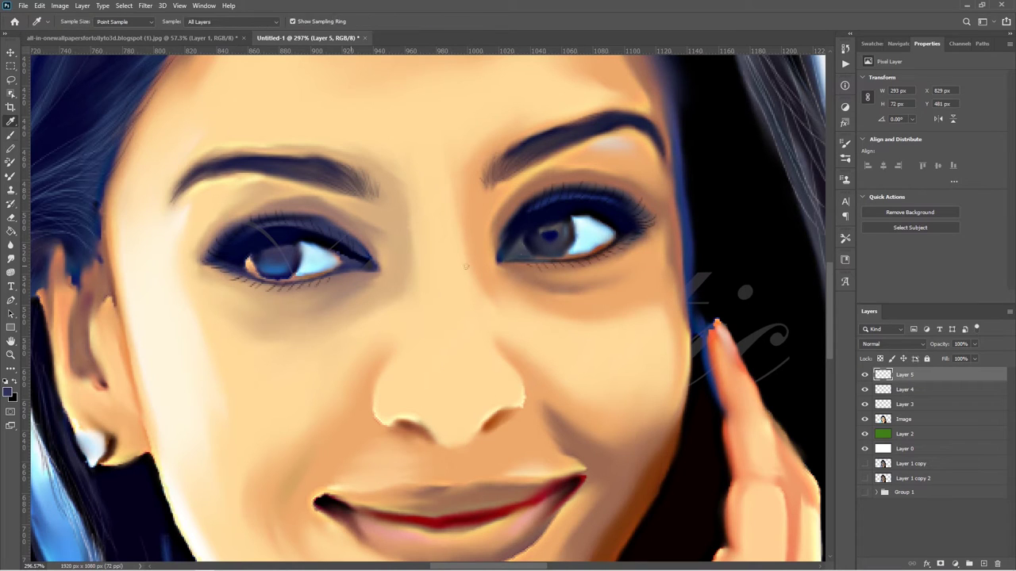
pyautogui.keyDown('alt'); pyautogui.click(500, 262); pyautogui.keyUp('alt')
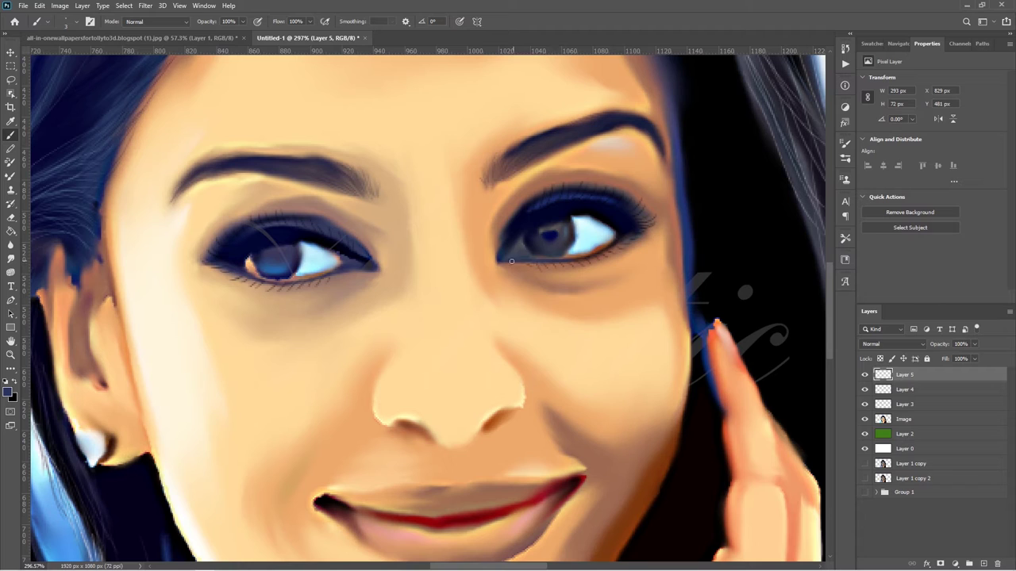
# Rename the eye layers to Eye 1 and Eye 2 and add a new layer on top
pyautogui.keyDown('alt'); pyautogui.click(500, 262); pyautogui.keyUp('alt')
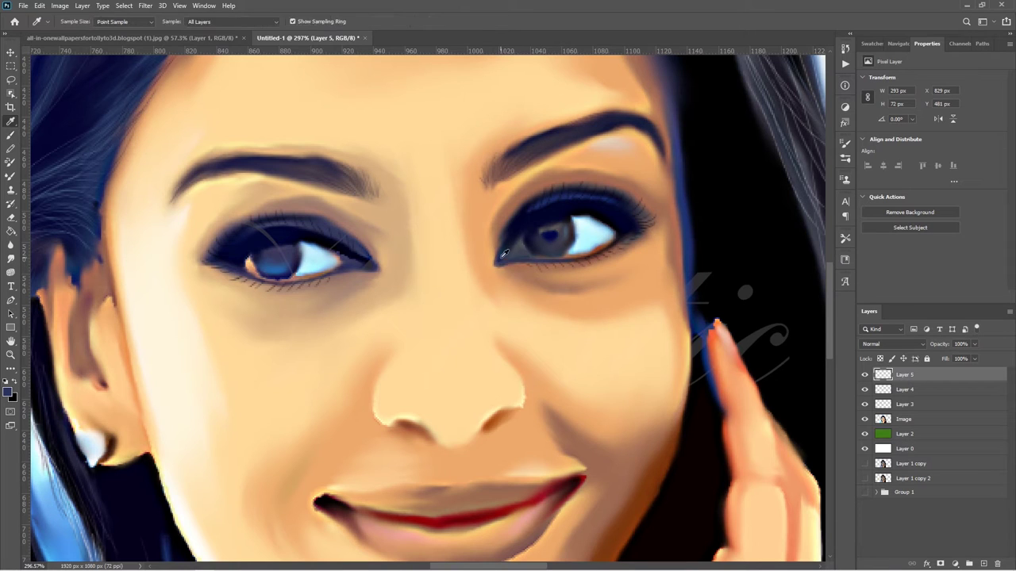
pyautogui.doubleClick(905, 389)
pyautogui.write('Eye 1')
pyautogui.doubleClick(905, 375)
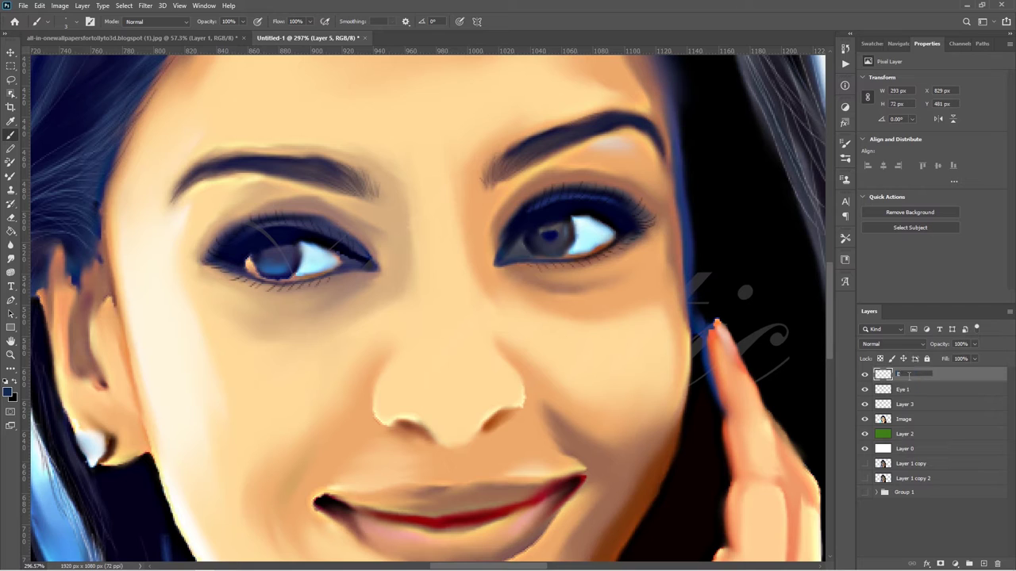
pyautogui.write('Eye 2')
pyautogui.press('Return')
pyautogui.click(983, 562)
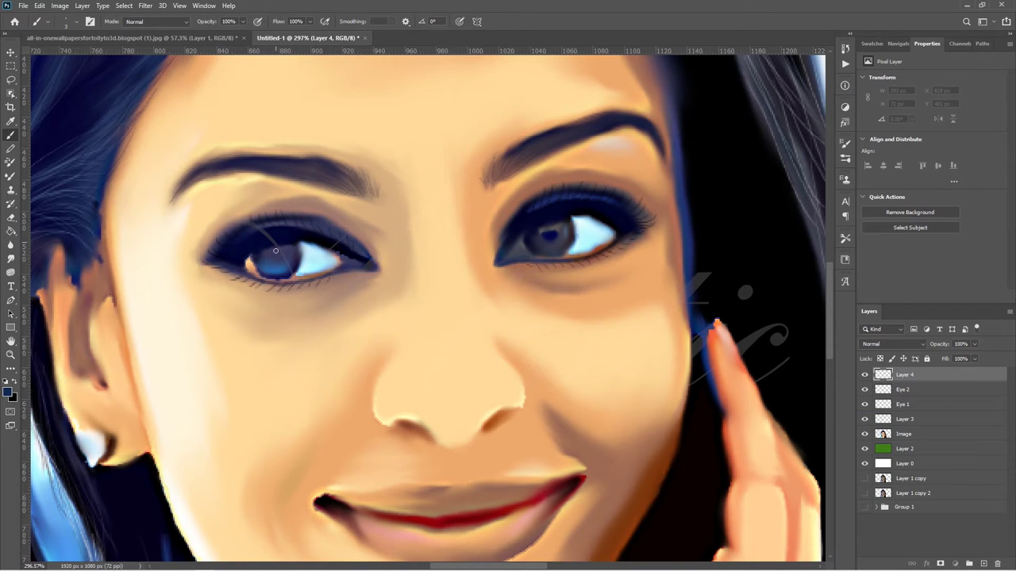
# Paint both irises a medium blue and blend the strokes with the Smudge tool
pyautogui.moveTo(275, 251); pyautogui.dragTo(284, 274)
pyautogui.moveTo(546, 253)
pyautogui.mouseDown()
pyautogui.moveTo(561, 252)
pyautogui.moveTo(548, 254)
pyautogui.mouseUp()
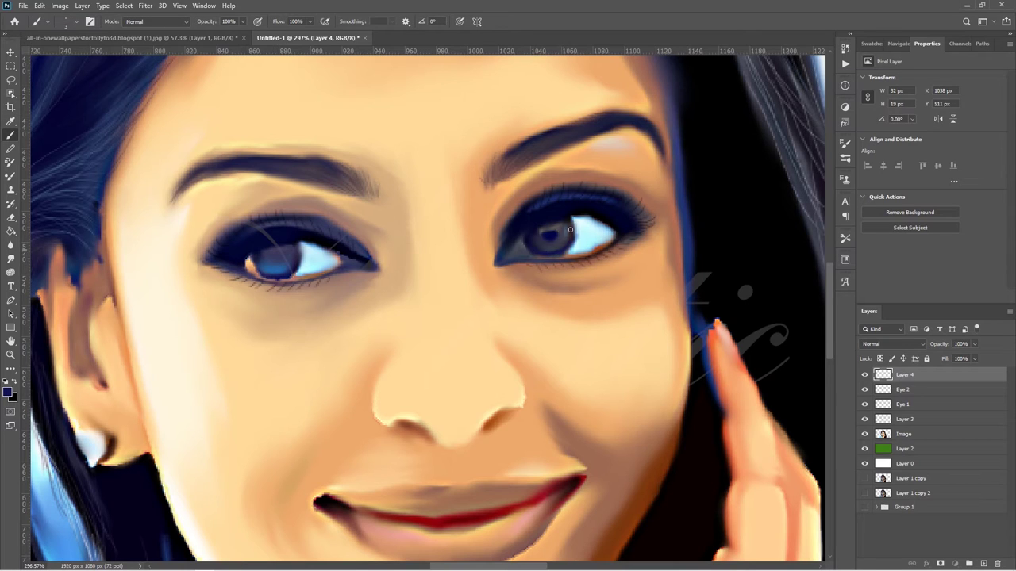
pyautogui.keyDown('alt'); pyautogui.click(536, 245); pyautogui.keyUp('alt')
pyautogui.moveTo(550, 246); pyautogui.dragTo(539, 237)
pyautogui.press('r')
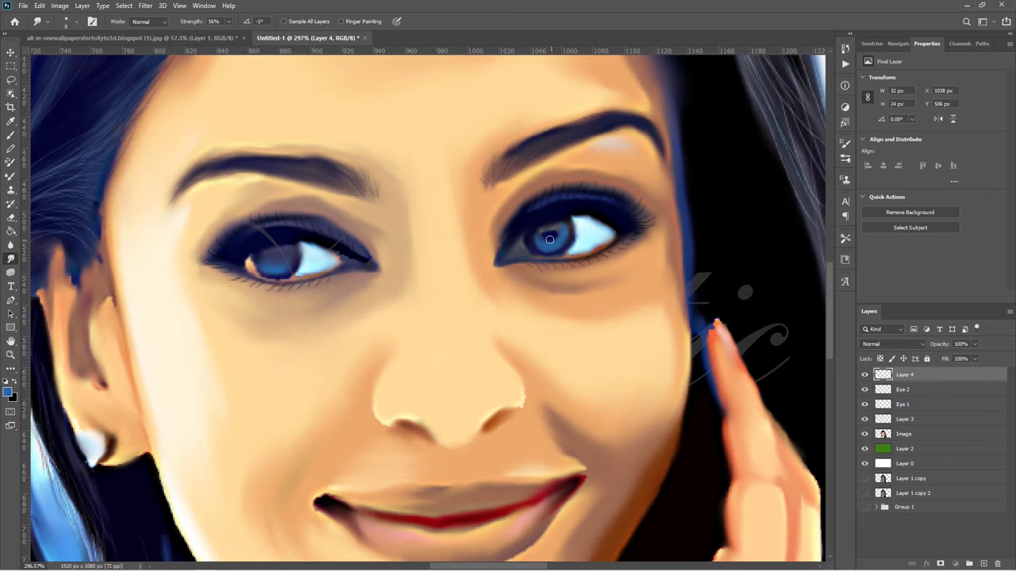
pyautogui.press('b')
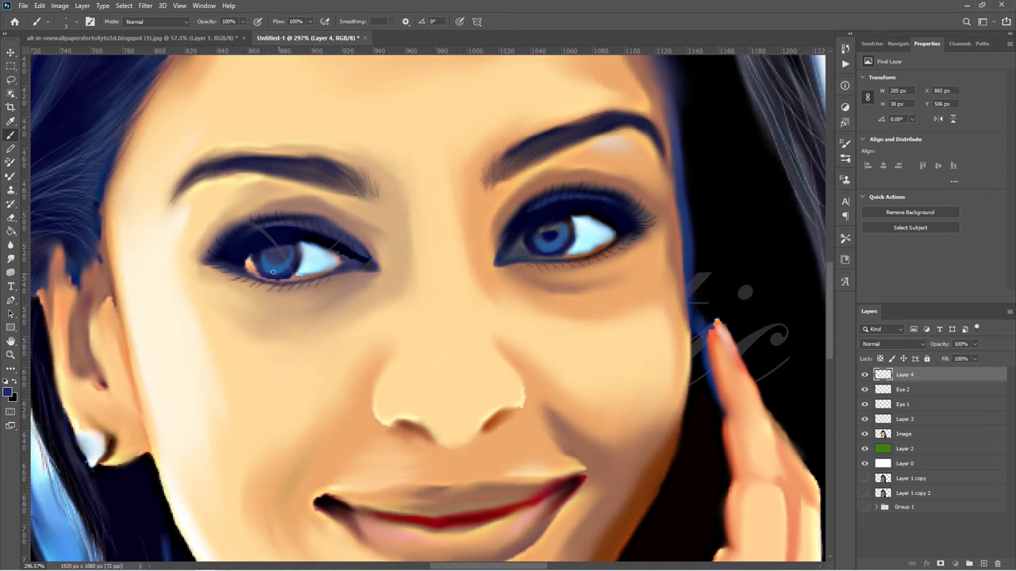
pyautogui.press('r')
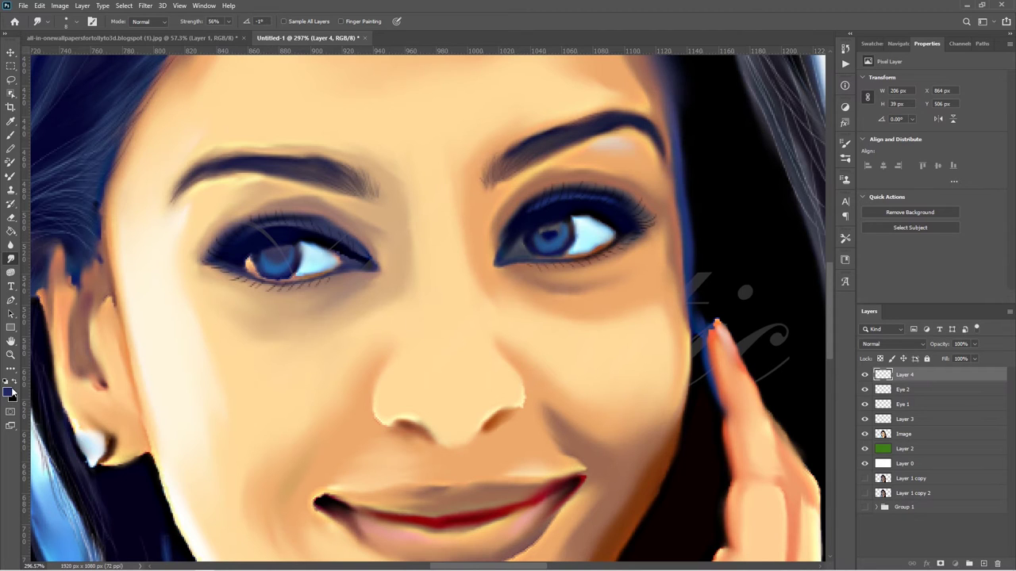
pyautogui.press('b')
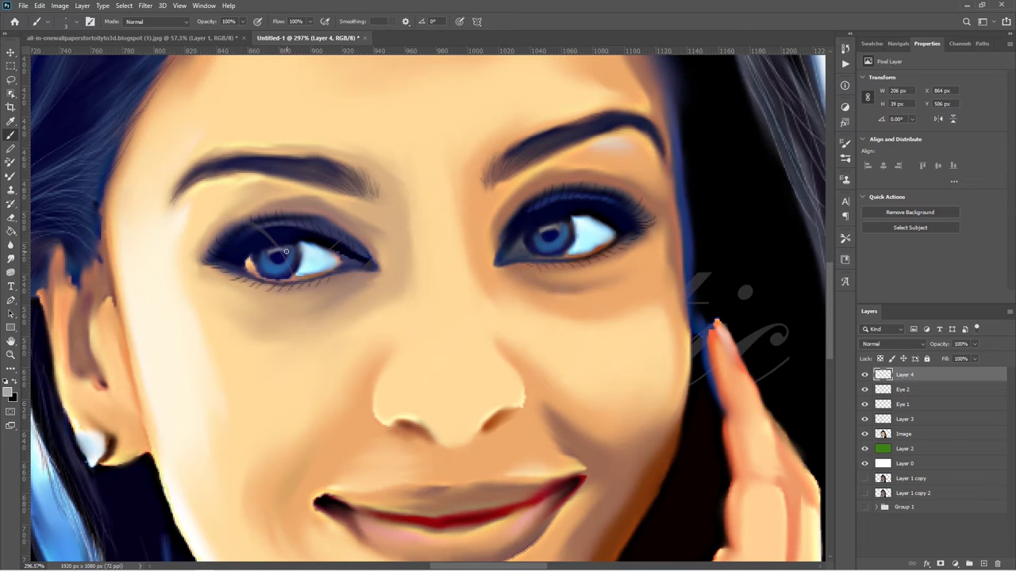
# Smudge the shading under the left eye, set the foreground to white, and begin renaming Layer 4
pyautogui.click(11, 260)
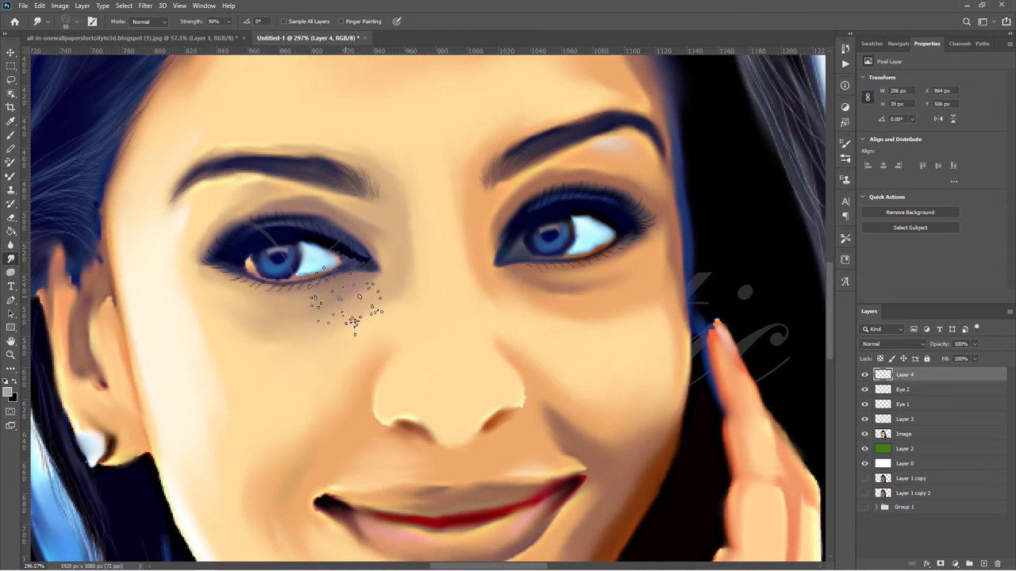
pyautogui.press('b')
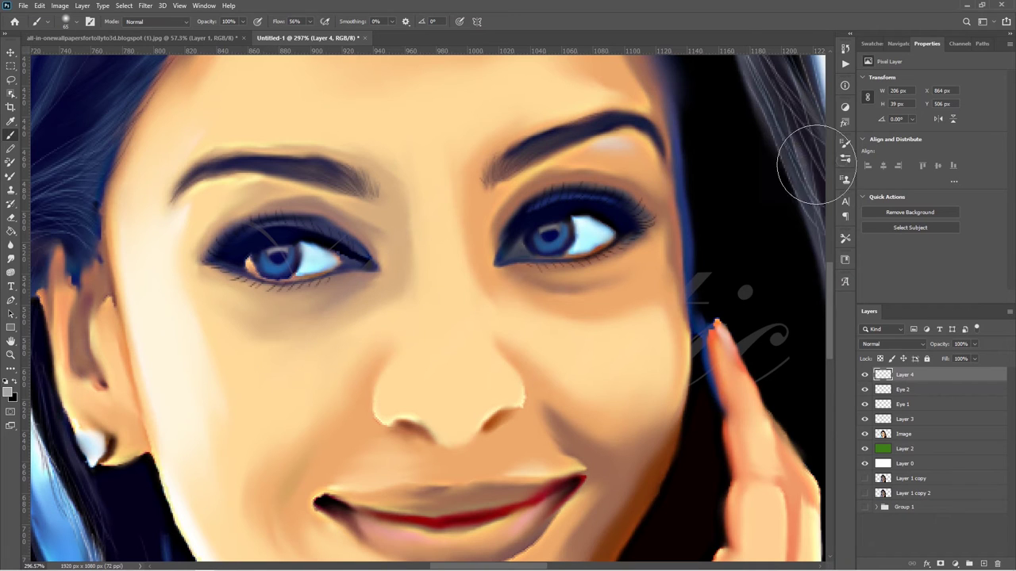
pyautogui.click(8, 391)
pyautogui.click(12, 116)
pyautogui.click(261, 115)
pyautogui.scroll(-3, 832, 303)
pyautogui.doubleClick(904, 373)
pyautogui.write('E')
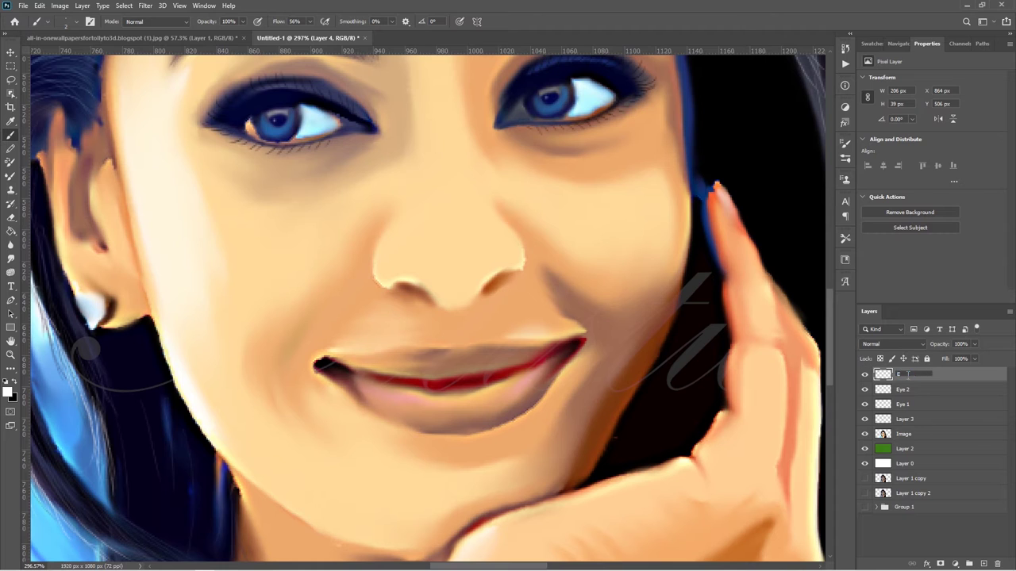
# Finish renaming the iris layer to Eye 3, select Layer 3, and fit the image
pyautogui.write('ye 3')
pyautogui.press('Return')
pyautogui.click(905, 418)
pyautogui.hotkey('ctrl', '0')
pyautogui.click(8, 391)
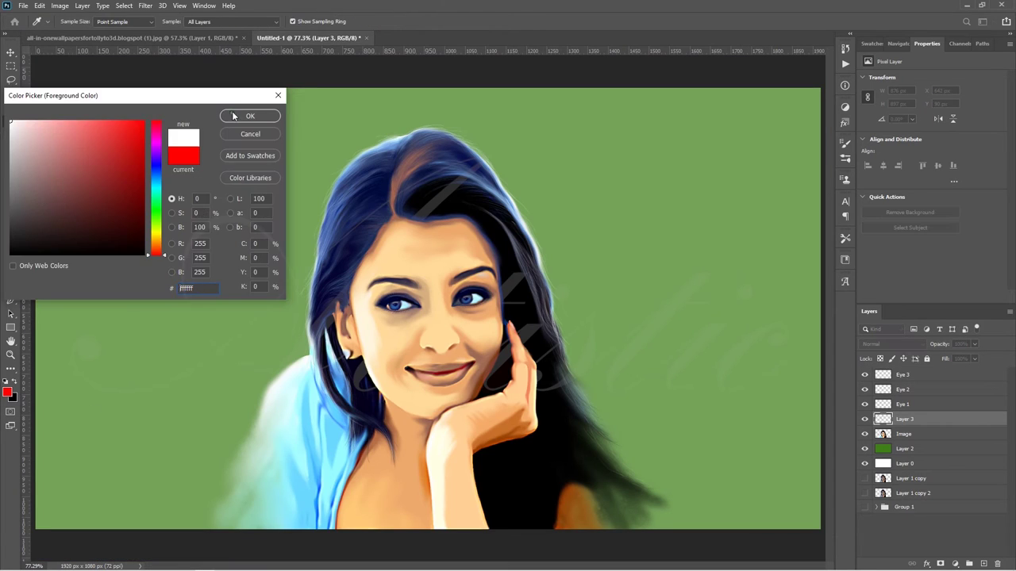
# Zoom in on the face and rename Layer 3 to Hair
pyautogui.press('Escape')
pyautogui.press('z')
pyautogui.moveTo(449, 327); pyautogui.dragTo(457, 326)
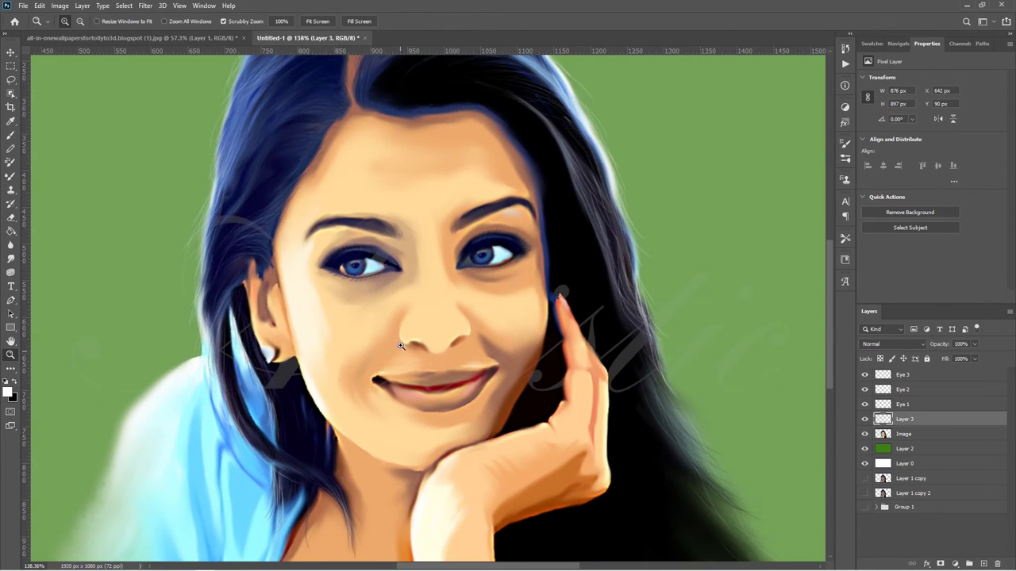
pyautogui.press('b')
pyautogui.doubleClick(905, 418)
pyautogui.write('Hair')
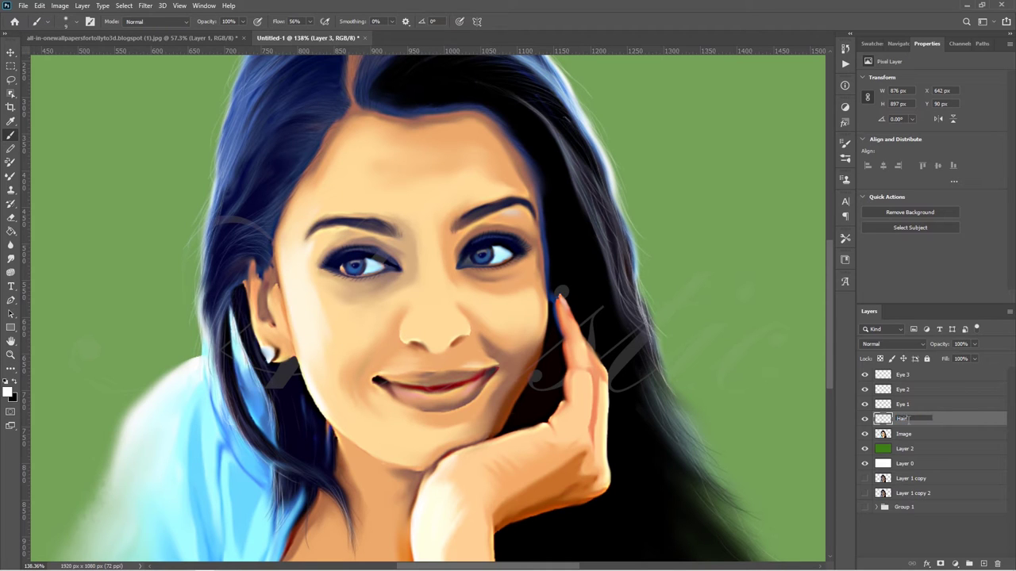
pyautogui.press('Return')
# Add a new layer above Eye 3 and paint the lower lip in pinkish red #ff5d5d
pyautogui.click(902, 374)
pyautogui.click(983, 564)
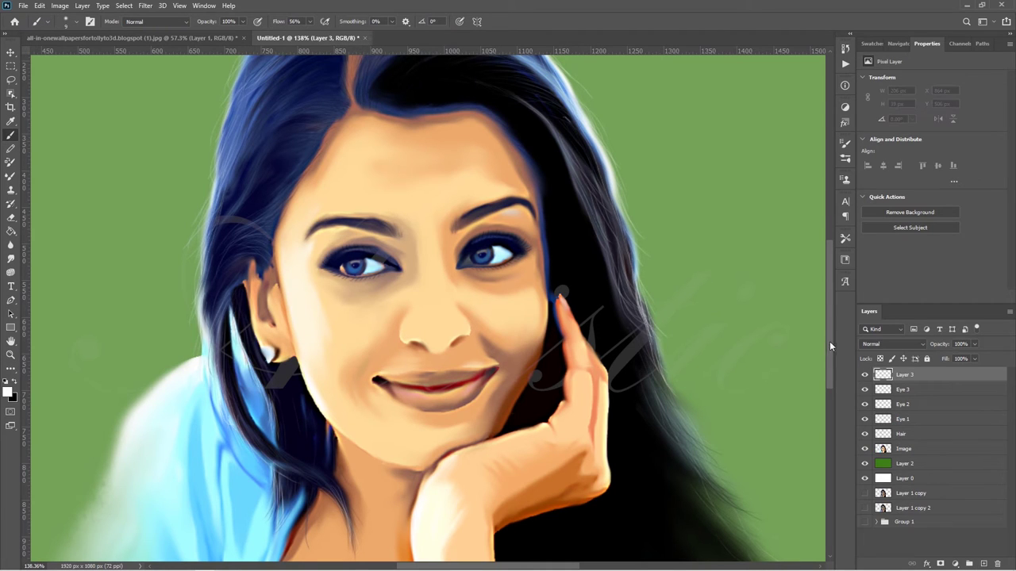
pyautogui.click(8, 390)
pyautogui.click(94, 133)
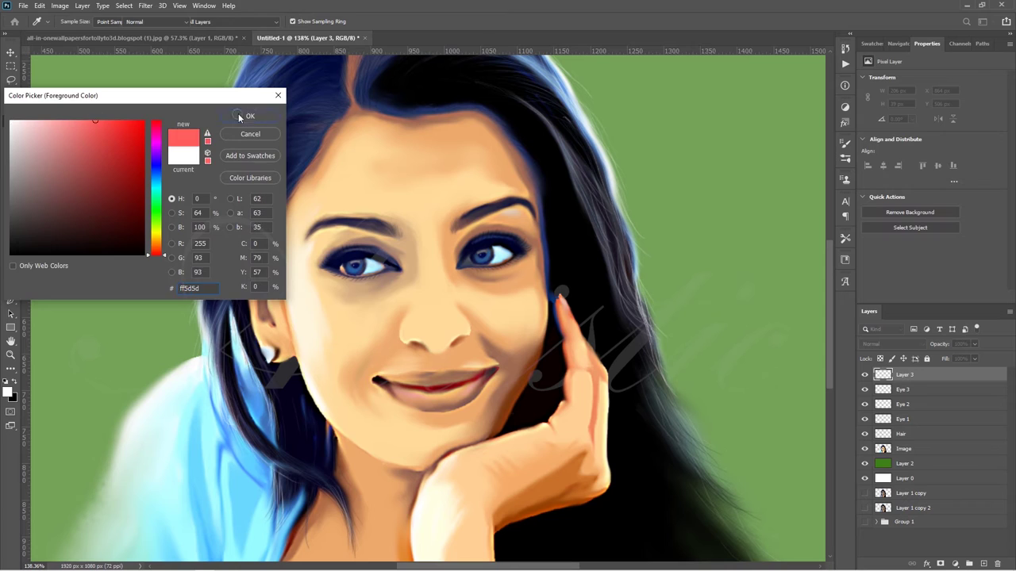
pyautogui.click(250, 116)
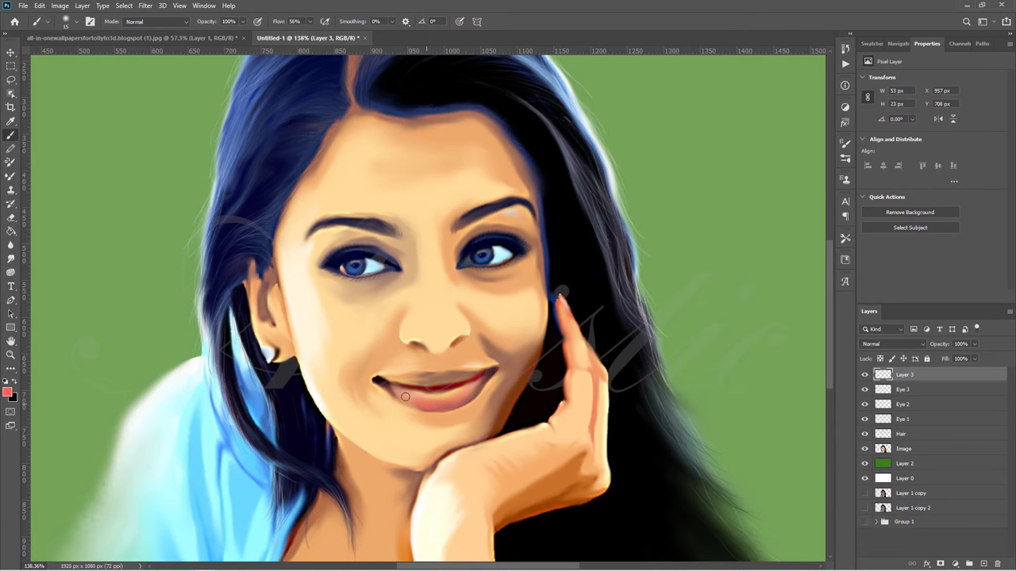
pyautogui.moveTo(405, 396); pyautogui.dragTo(444, 402)
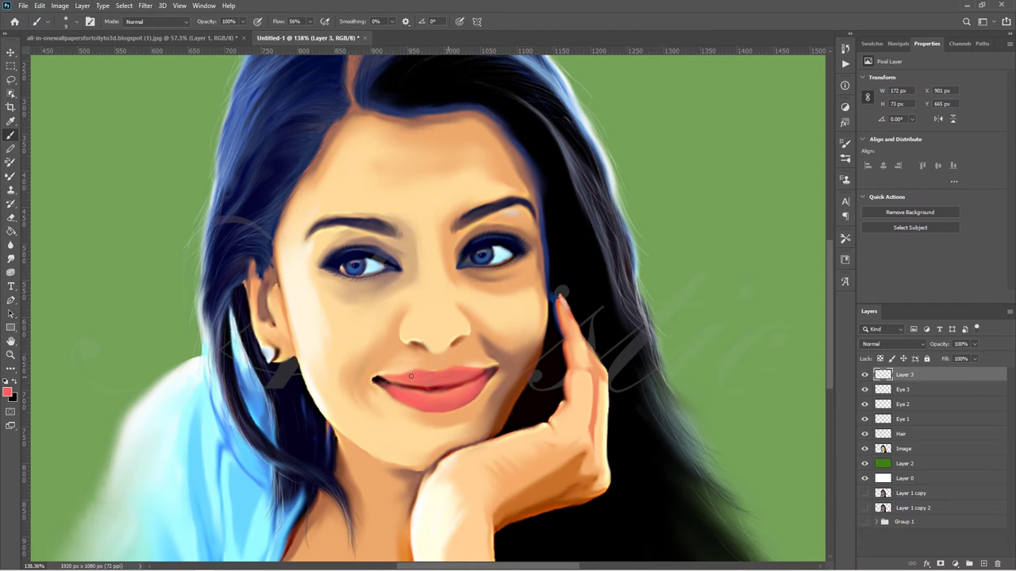
# Shift the lip colour toward red with a Color Balance adjustment
pyautogui.click(60, 5)
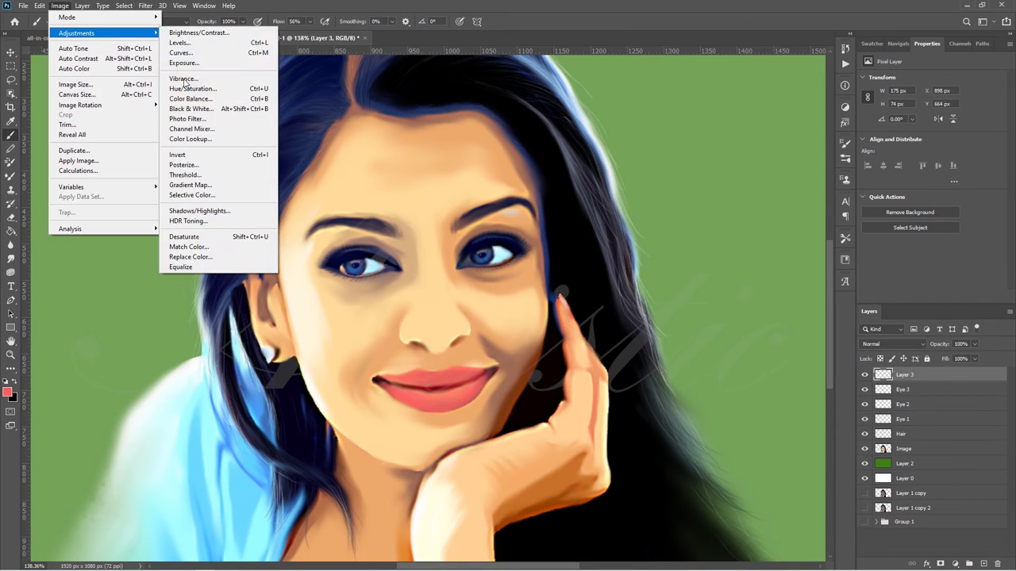
pyautogui.click(230, 100)
pyautogui.moveTo(581, 187)
pyautogui.mouseDown()
pyautogui.moveTo(628, 187)
pyautogui.moveTo(541, 203)
pyautogui.moveTo(551, 203)
pyautogui.mouseUp()
pyautogui.click(553, 211)
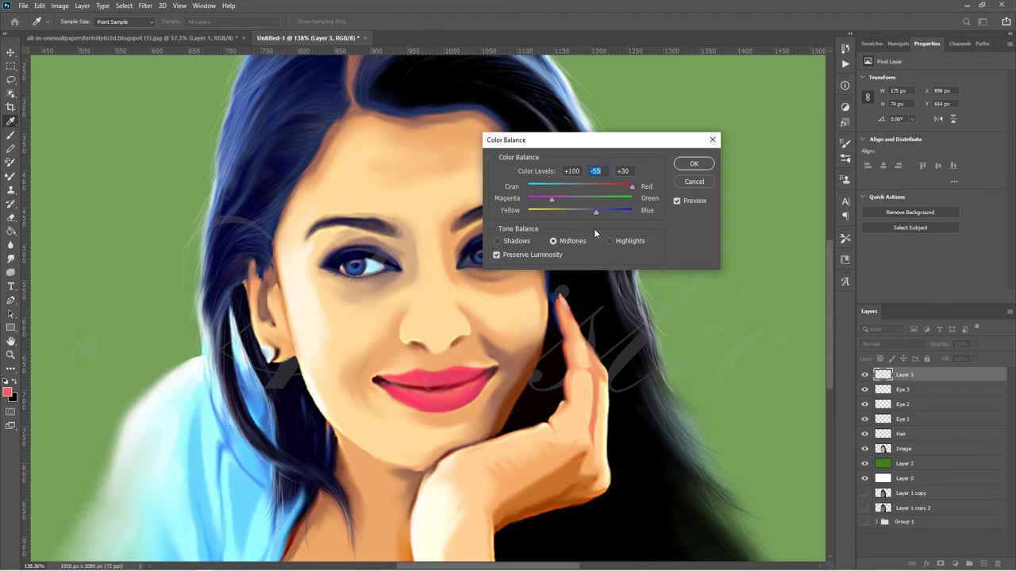
pyautogui.click(693, 164)
pyautogui.press('b')
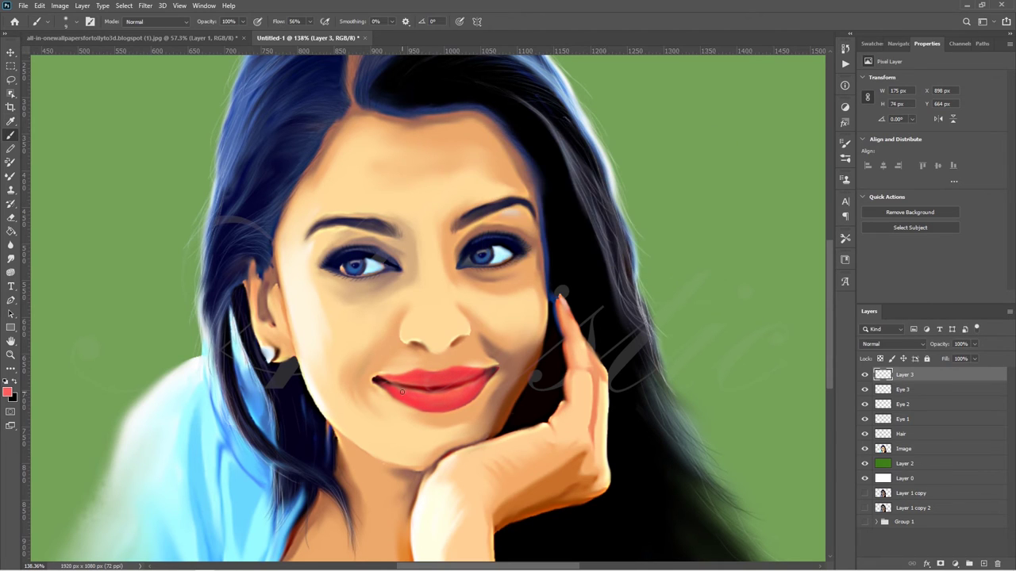
# Set the foreground colour to a darker red
pyautogui.click(8, 392)
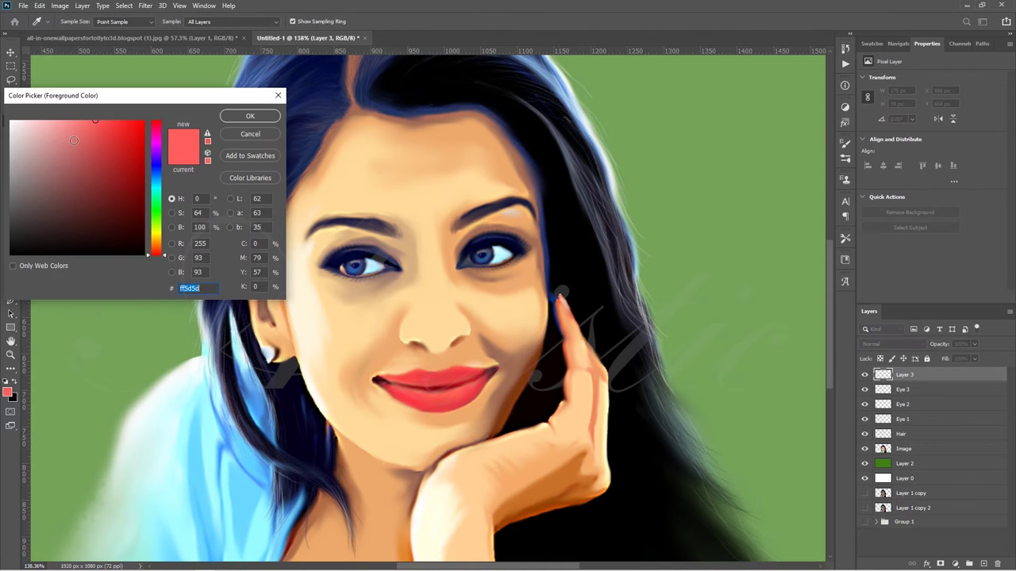
pyautogui.click(130, 201)
pyautogui.press('Return')
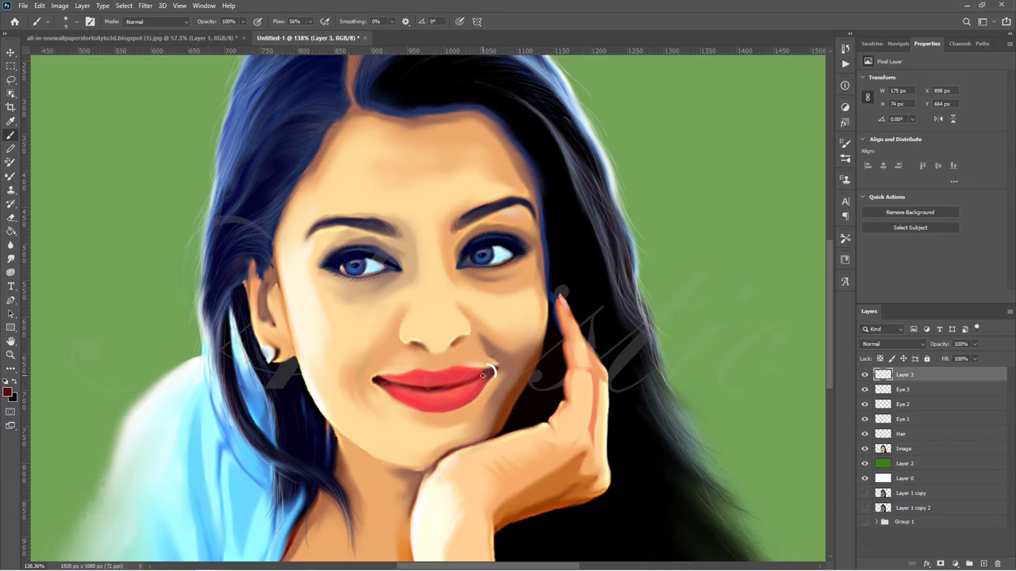
pyautogui.click(8, 392)
pyautogui.click(256, 115)
pyautogui.press('p')
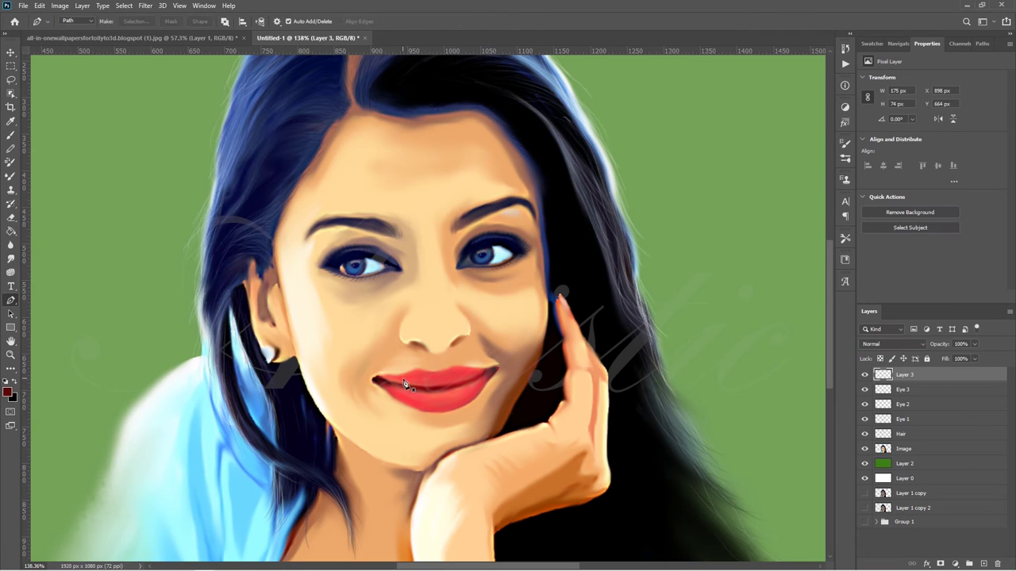
pyautogui.press('b')
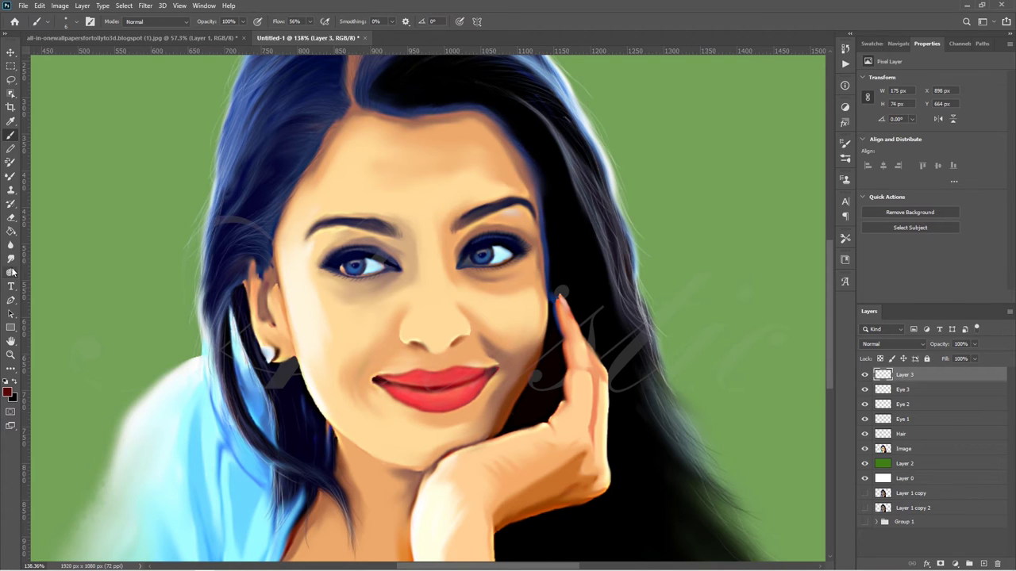
# Zoom in on the lips and smudge the left lip corner into the skin with a 20 px brush
pyautogui.press(']')
pyautogui.press(']')
pyautogui.press(']')
pyautogui.press('z')
pyautogui.moveTo(463, 394); pyautogui.dragTo(503, 382)
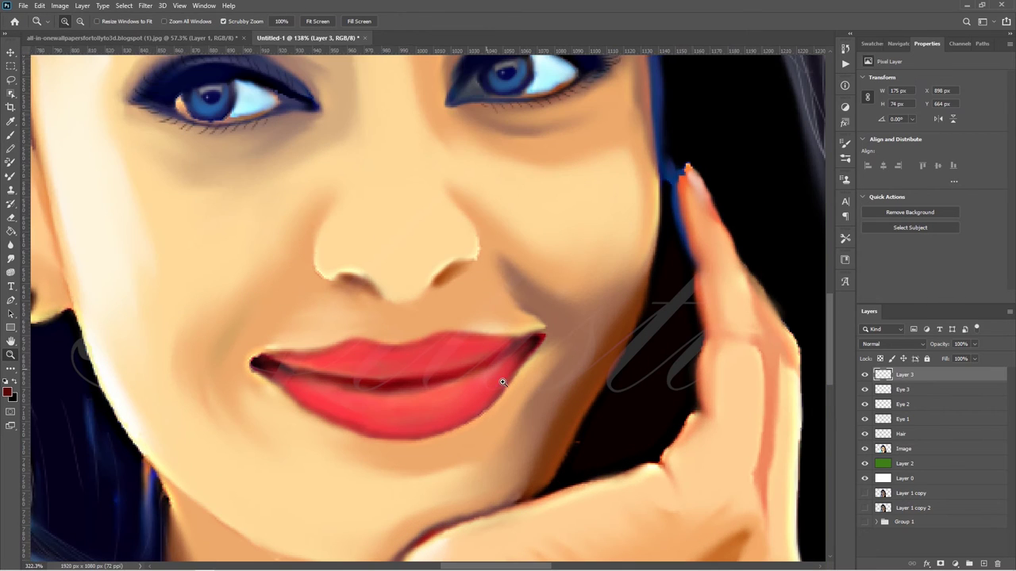
pyautogui.press('r')
pyautogui.click(845, 159)
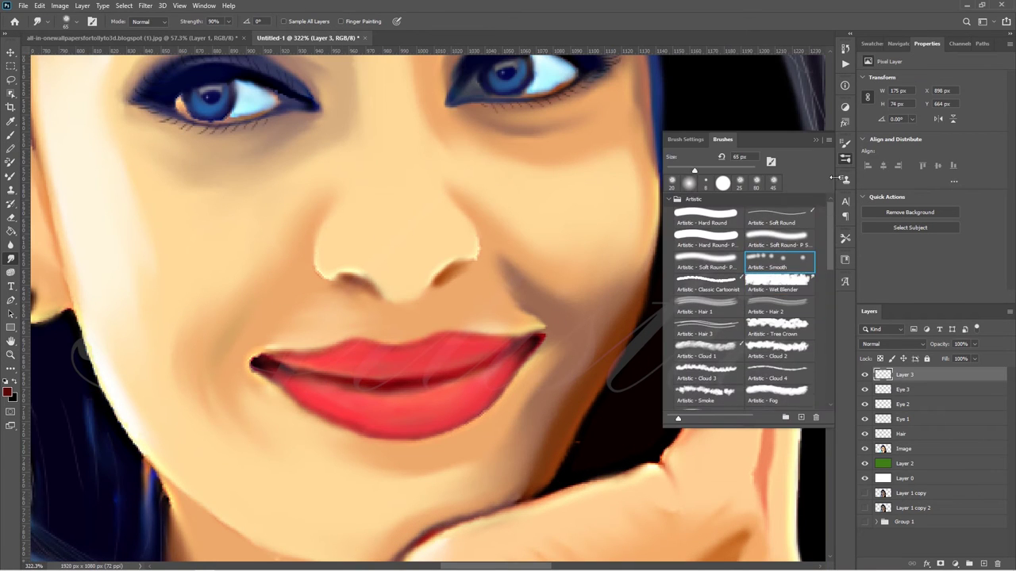
pyautogui.click(845, 158)
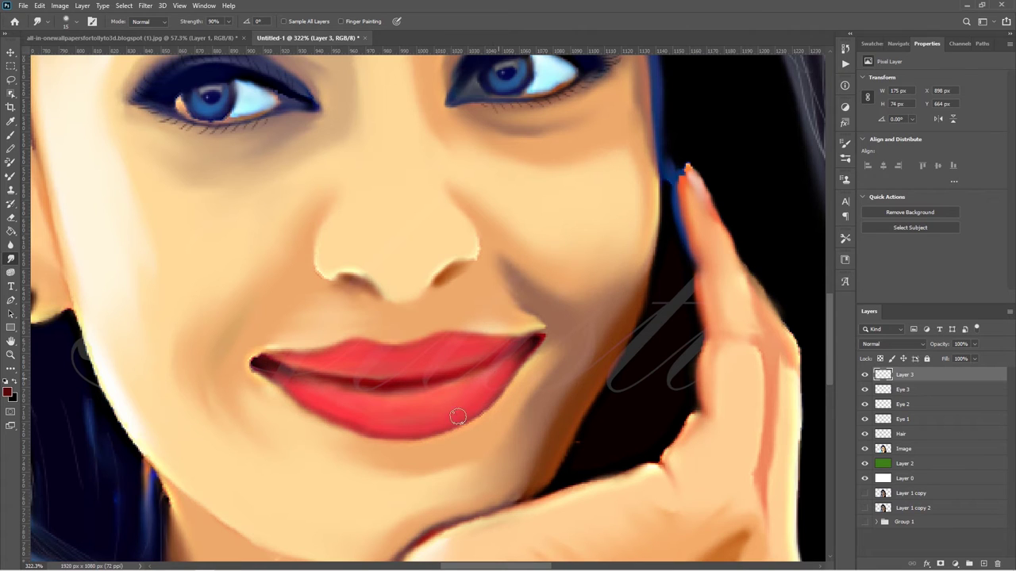
pyautogui.keyDown('ctrl'); pyautogui.click(530, 365); pyautogui.keyUp('ctrl')
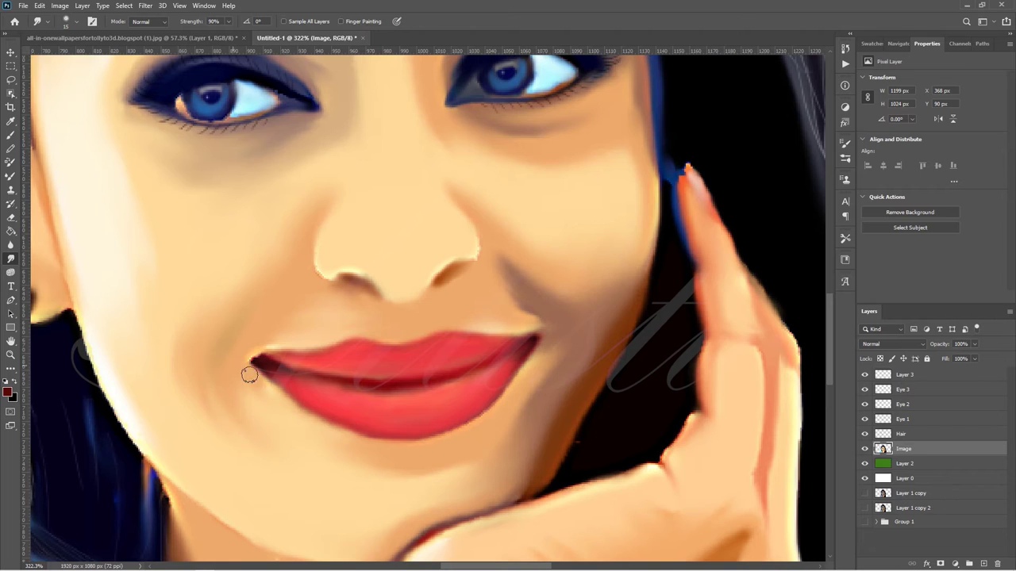
pyautogui.moveTo(231, 363); pyautogui.dragTo(256, 363)
pyautogui.hotkey('ctrl', '0')
# Rename the top layer to 'Lip' and add a new empty layer above it
pyautogui.click(920, 375)
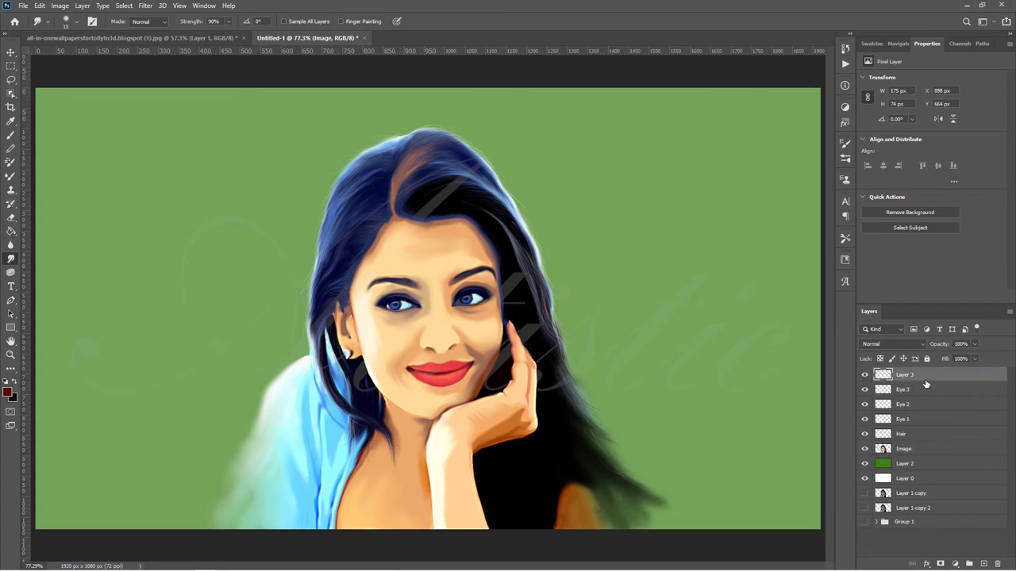
pyautogui.doubleClick(905, 374)
pyautogui.write('Lip')
pyautogui.press('Return')
pyautogui.click(983, 563)
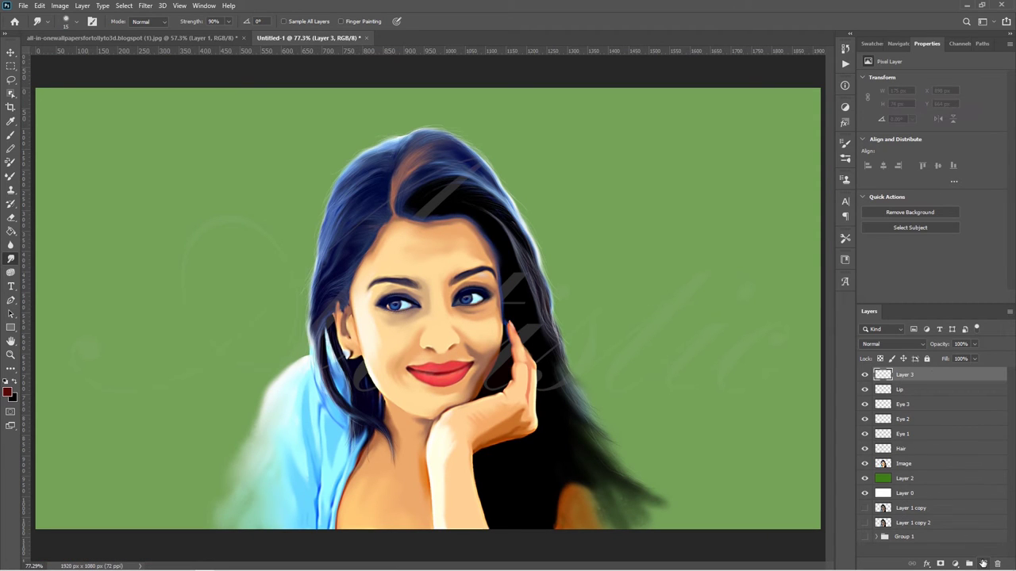
# Set the foreground colour to pale yellow and choose a brush preset
pyautogui.click(8, 392)
pyautogui.write('ffffff')
pyautogui.press('Return')
pyautogui.click(8, 392)
pyautogui.click(72, 125)
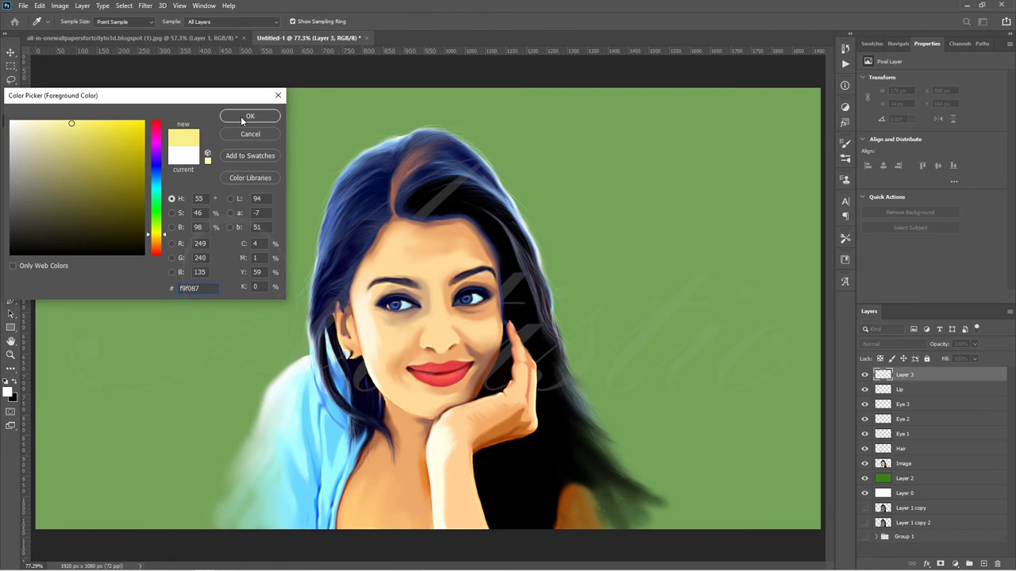
pyautogui.click(250, 116)
pyautogui.scroll(2, 427, 295)
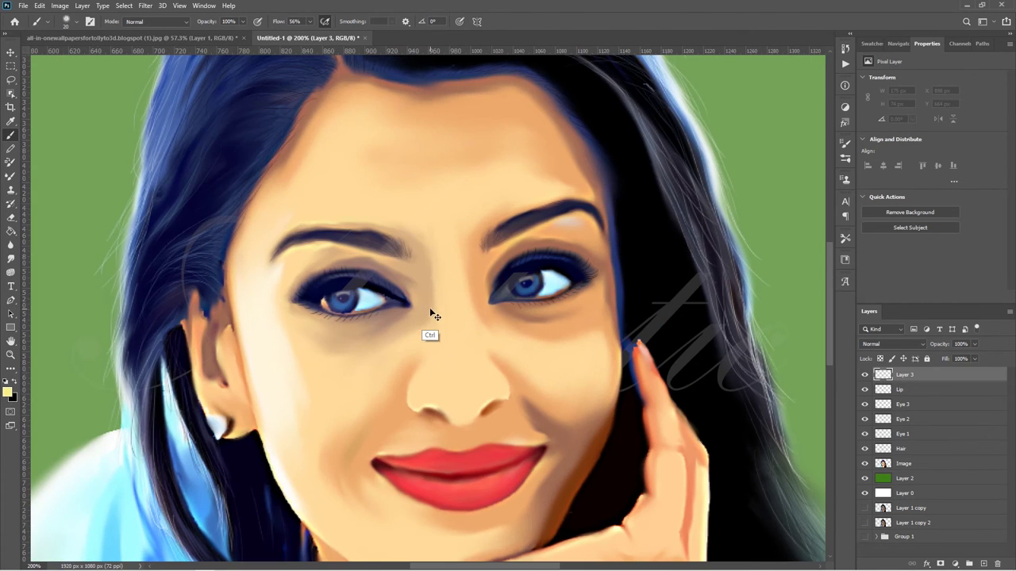
pyautogui.rightClick(811, 194)
pyautogui.doubleClick(804, 243)
# Paint a pale yellow zigzag on the forehead and soften it with a larger brush
pyautogui.moveTo(335, 140); pyautogui.dragTo(387, 171)
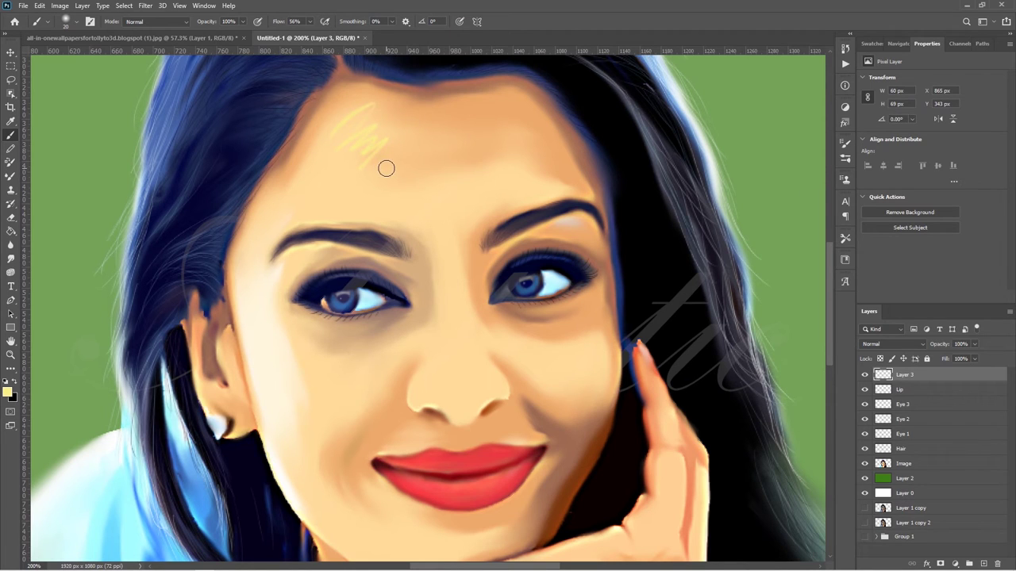
pyautogui.press(']')
pyautogui.press(']')
pyautogui.press(']')
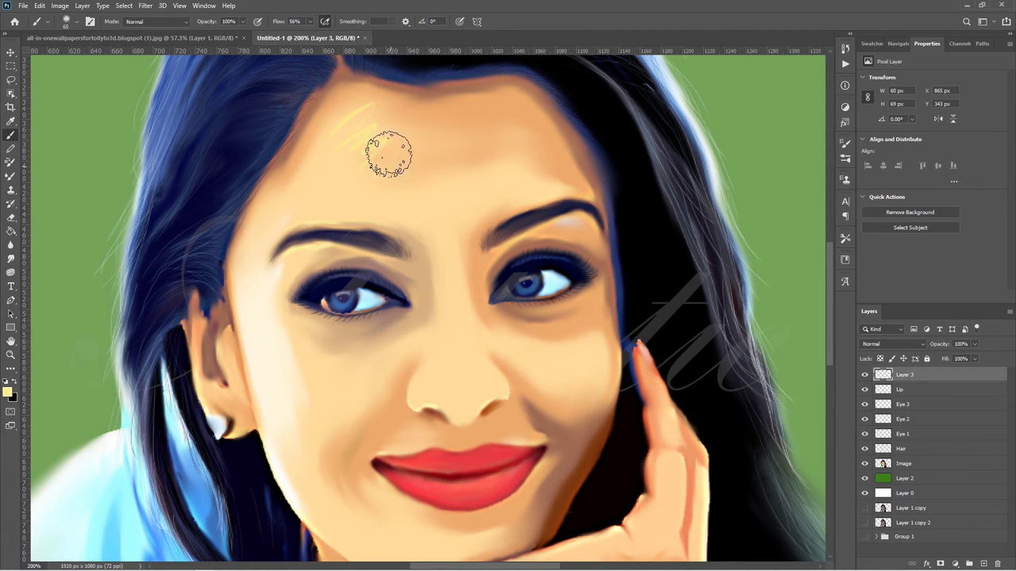
pyautogui.moveTo(389, 154)
pyautogui.mouseDown()
pyautogui.moveTo(356, 178)
pyautogui.moveTo(381, 208)
pyautogui.moveTo(370, 147)
pyautogui.moveTo(326, 170)
pyautogui.moveTo(343, 122)
pyautogui.moveTo(470, 118)
pyautogui.moveTo(413, 189)
pyautogui.moveTo(281, 192)
pyautogui.moveTo(401, 204)
pyautogui.moveTo(356, 220)
pyautogui.mouseUp()
pyautogui.press('r')
pyautogui.press('b')
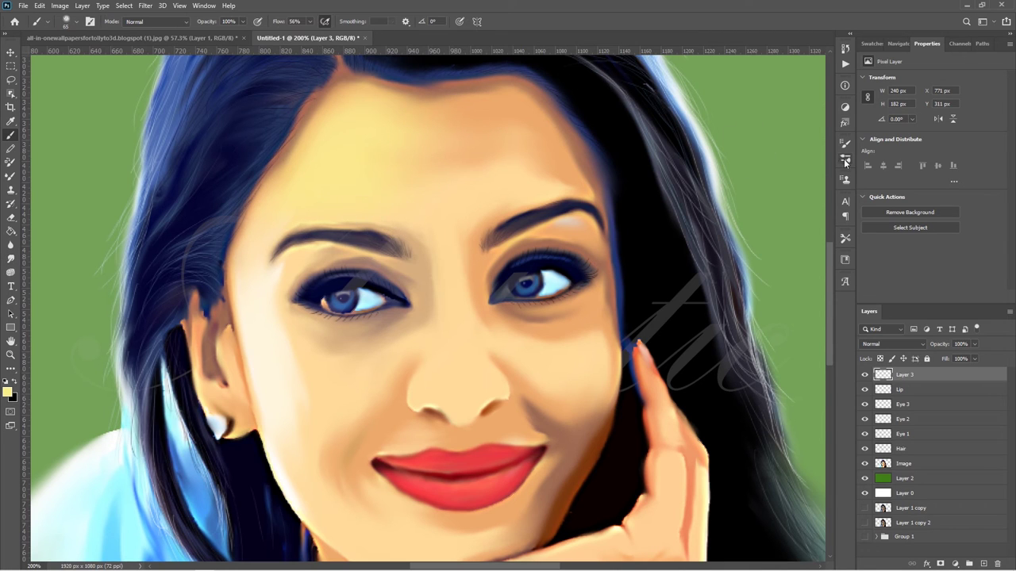
# With an artistic brush preset, paint yellow highlights on the forehead, left brow, cheek and right eyebrow
pyautogui.press('F5')
pyautogui.click(777, 242)
pyautogui.press('F5')
pyautogui.moveTo(501, 181)
pyautogui.mouseDown()
pyautogui.moveTo(468, 192)
pyautogui.moveTo(476, 213)
pyautogui.mouseUp()
pyautogui.moveTo(296, 250); pyautogui.dragTo(288, 269)
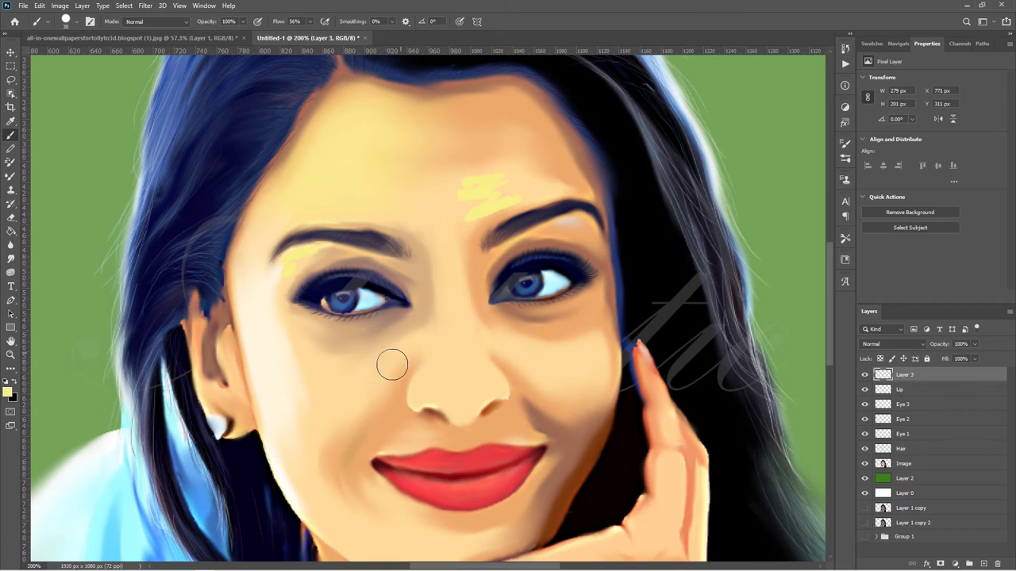
pyautogui.moveTo(327, 361)
pyautogui.mouseDown()
pyautogui.moveTo(297, 355)
pyautogui.moveTo(317, 424)
pyautogui.moveTo(321, 502)
pyautogui.mouseUp()
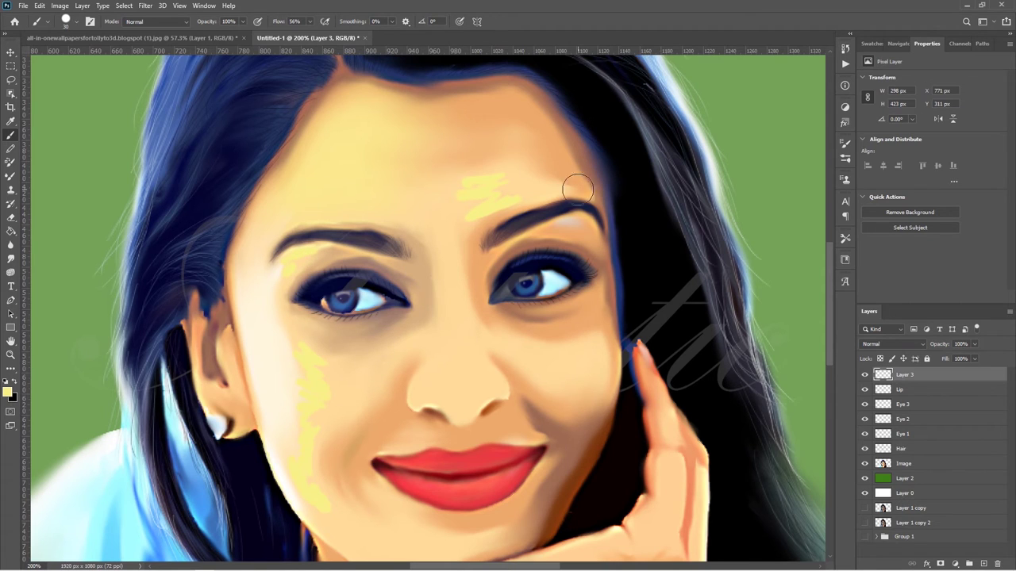
pyautogui.moveTo(531, 235)
pyautogui.mouseDown()
pyautogui.moveTo(559, 225)
pyautogui.moveTo(595, 230)
pyautogui.mouseUp()
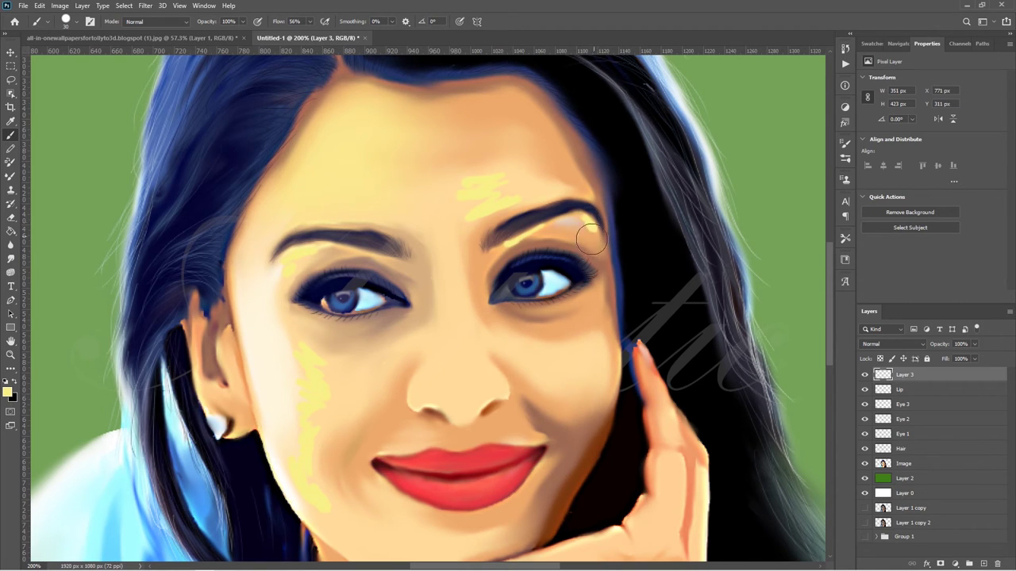
# Smudge the forehead, both eyebrow and left cheek highlights into the skin
pyautogui.press('r')
pyautogui.moveTo(483, 171); pyautogui.dragTo(494, 182)
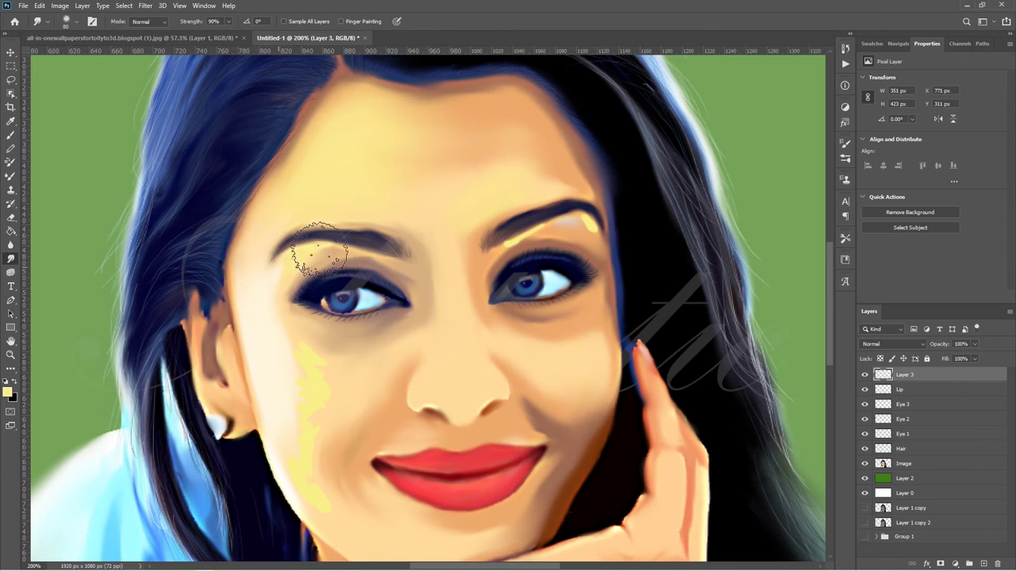
pyautogui.moveTo(259, 287); pyautogui.dragTo(324, 247)
pyautogui.moveTo(499, 245)
pyautogui.mouseDown()
pyautogui.moveTo(566, 227)
pyautogui.moveTo(560, 232)
pyautogui.mouseUp()
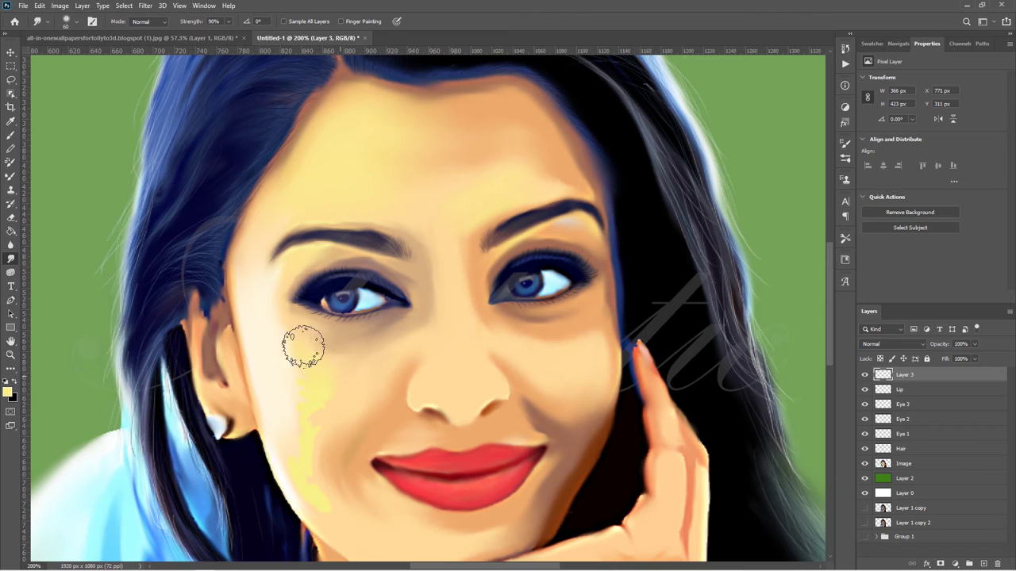
pyautogui.moveTo(306, 344); pyautogui.dragTo(306, 467)
# Add a new layer and set the painting colour to pure white
pyautogui.hotkey('ctrl', 'shift', 'alt', 'n')
pyautogui.click(8, 392)
pyautogui.click(14, 120)
pyautogui.click(249, 113)
pyautogui.press('b')
pyautogui.moveTo(277, 175); pyautogui.dragTo(244, 237)
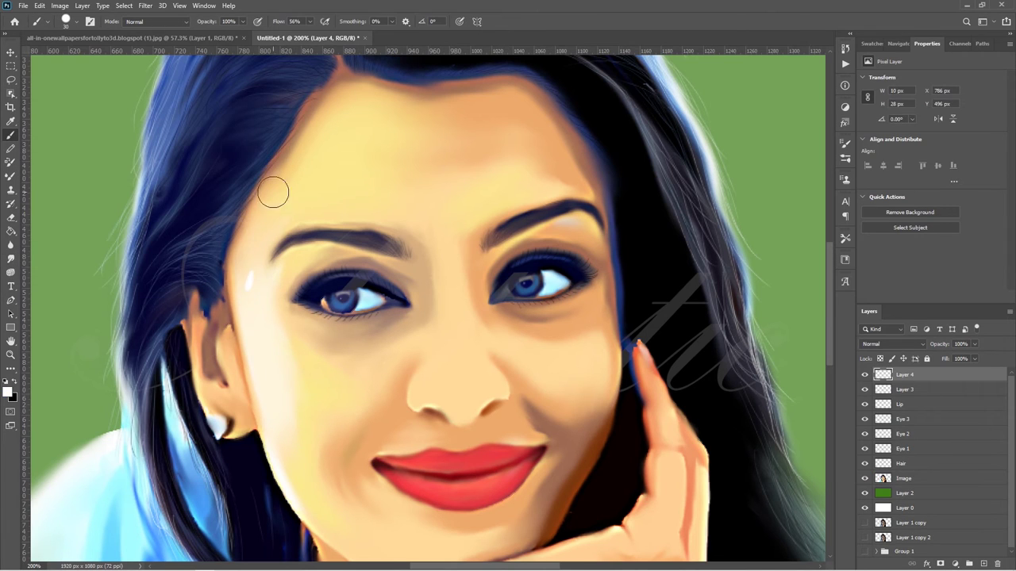
# Paint white highlights on the left temple, cheek, jawline, forehead, right brow, cheek and nose
pyautogui.moveTo(255, 349); pyautogui.dragTo(249, 316)
pyautogui.moveTo(261, 373); pyautogui.dragTo(271, 422)
pyautogui.moveTo(288, 470); pyautogui.dragTo(297, 506)
pyautogui.moveTo(539, 176); pyautogui.dragTo(583, 222)
pyautogui.moveTo(595, 342)
pyautogui.mouseDown()
pyautogui.moveTo(592, 384)
pyautogui.moveTo(569, 369)
pyautogui.moveTo(544, 378)
pyautogui.mouseUp()
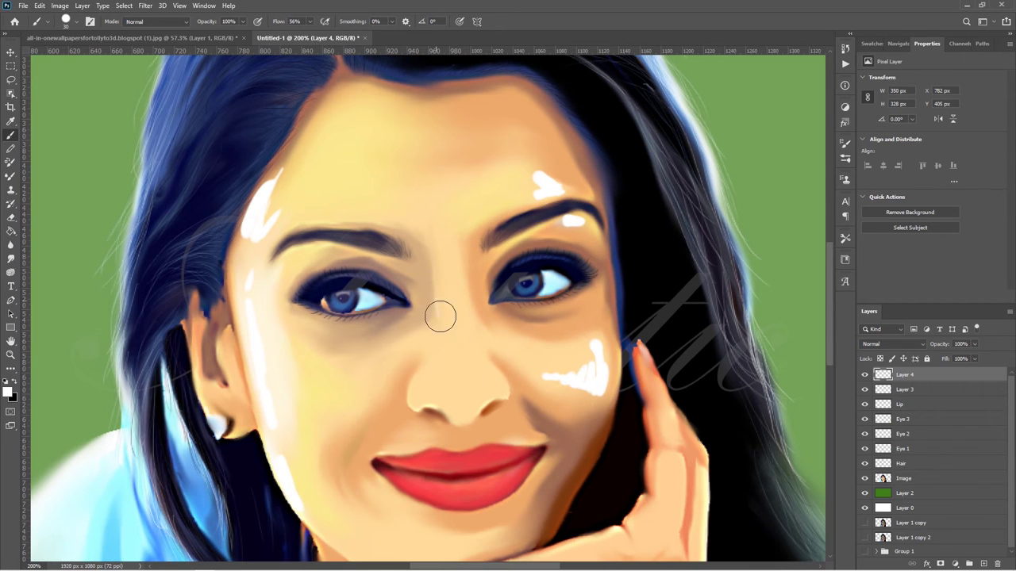
pyautogui.moveTo(437, 287)
pyautogui.mouseDown()
pyautogui.moveTo(449, 381)
pyautogui.moveTo(462, 397)
pyautogui.mouseUp()
pyautogui.moveTo(441, 263)
pyautogui.mouseDown()
pyautogui.moveTo(458, 392)
pyautogui.moveTo(415, 400)
pyautogui.mouseUp()
# Smudge the white highlights on forehead, cheeks, nose and right eyebrow into the skin
pyautogui.click(11, 258)
pyautogui.moveTo(252, 244)
pyautogui.mouseDown()
pyautogui.moveTo(295, 149)
pyautogui.moveTo(252, 330)
pyautogui.moveTo(246, 273)
pyautogui.moveTo(306, 495)
pyautogui.mouseUp()
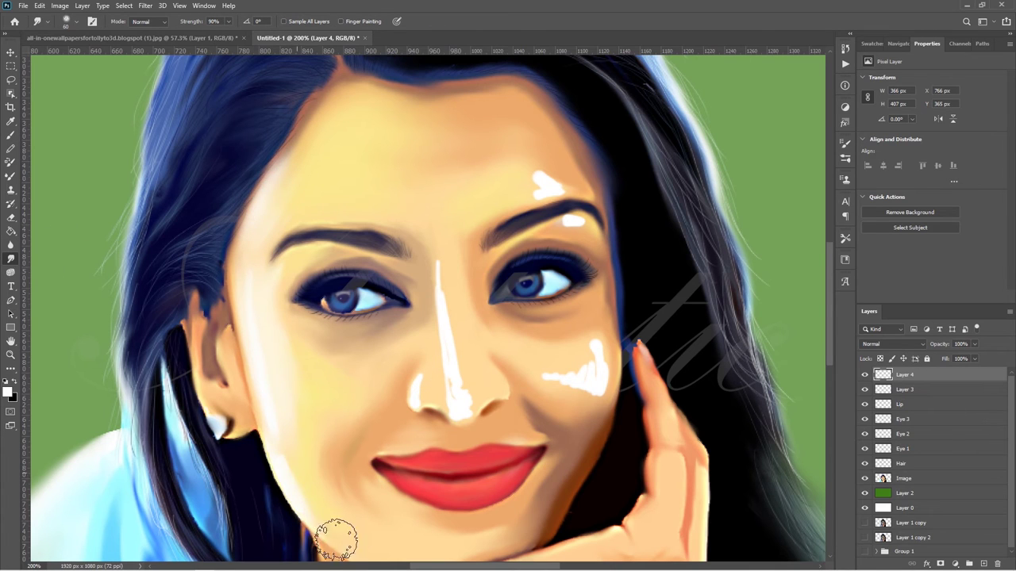
pyautogui.press('[')
pyautogui.press('[')
pyautogui.moveTo(413, 382); pyautogui.dragTo(429, 377)
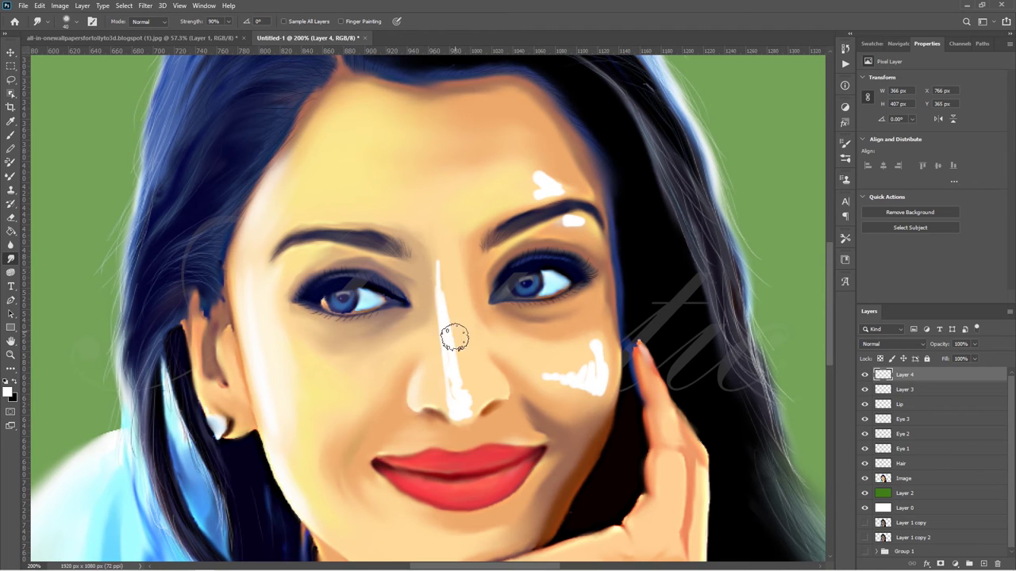
pyautogui.moveTo(453, 336)
pyautogui.mouseDown()
pyautogui.moveTo(442, 288)
pyautogui.moveTo(458, 397)
pyautogui.moveTo(442, 313)
pyautogui.moveTo(454, 298)
pyautogui.moveTo(467, 363)
pyautogui.moveTo(598, 367)
pyautogui.moveTo(548, 370)
pyautogui.moveTo(579, 406)
pyautogui.mouseUp()
pyautogui.moveTo(543, 188)
pyautogui.mouseDown()
pyautogui.moveTo(553, 177)
pyautogui.moveTo(579, 193)
pyautogui.moveTo(516, 172)
pyautogui.mouseUp()
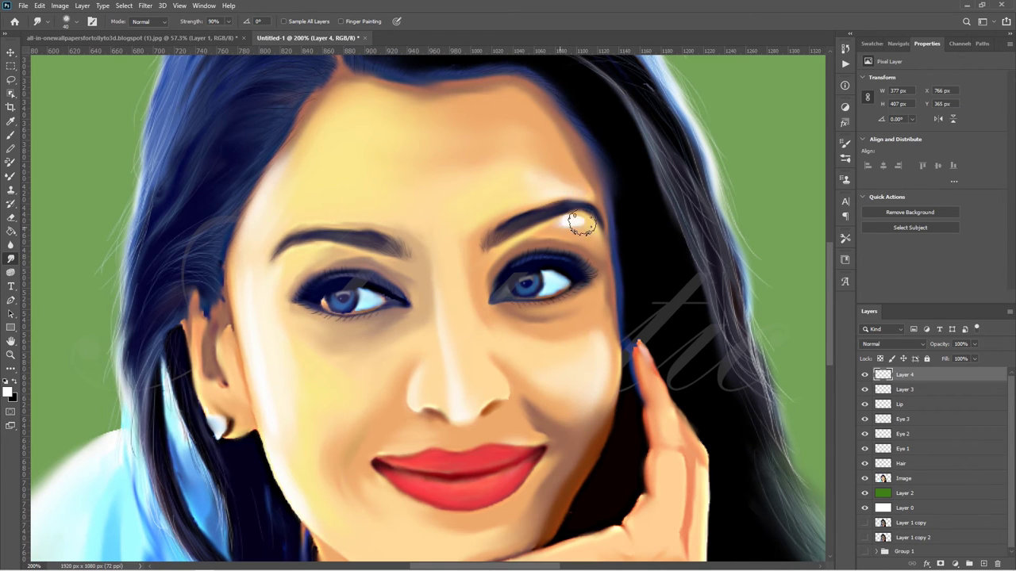
pyautogui.moveTo(580, 222); pyautogui.dragTo(588, 233)
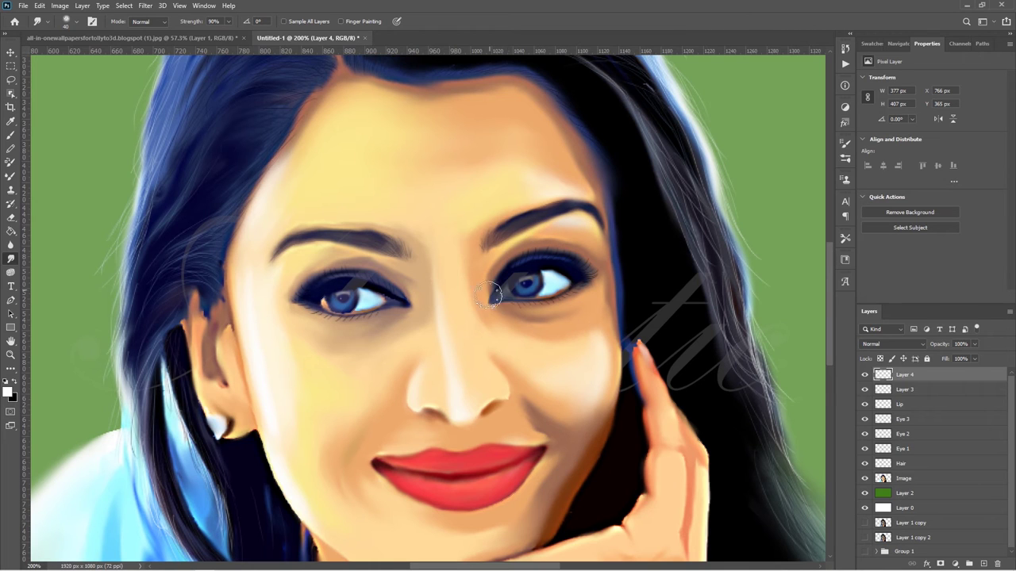
# Add Layer 5 above Layer 4 and pick orange as the painting colour
pyautogui.click(7, 392)
pyautogui.click(261, 114)
pyautogui.click(983, 564)
# Paint a thin orange line down the nose and smudge it into the skin
pyautogui.click(10, 135)
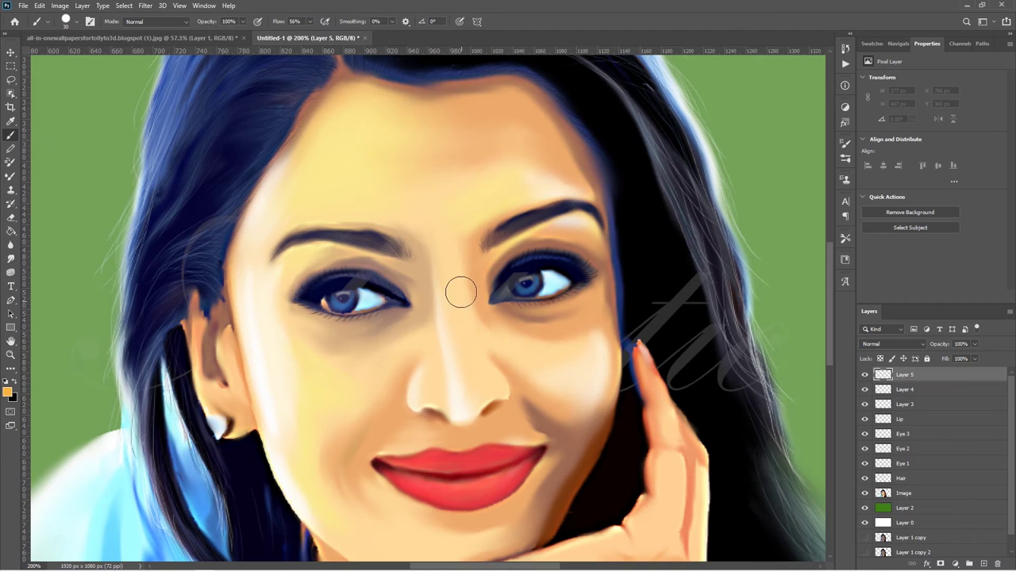
pyautogui.moveTo(454, 268); pyautogui.dragTo(478, 392)
pyautogui.click(10, 257)
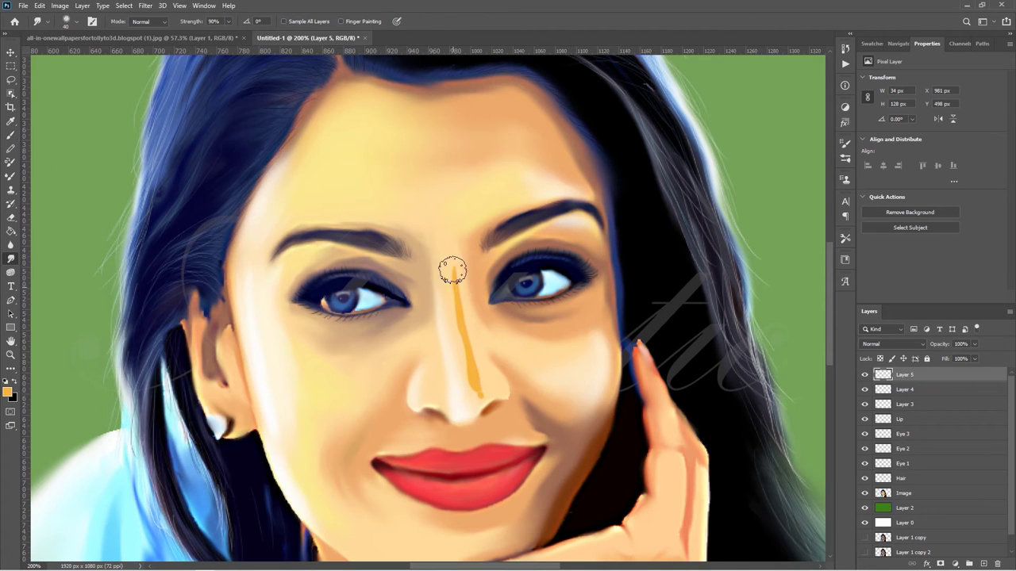
pyautogui.moveTo(452, 265); pyautogui.dragTo(476, 379)
pyautogui.moveTo(452, 272); pyautogui.dragTo(469, 379)
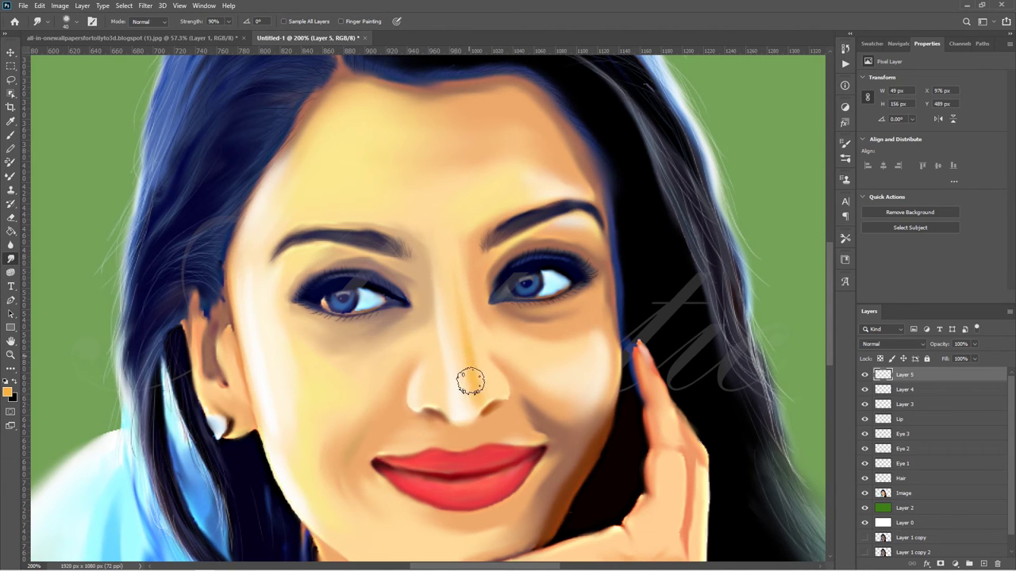
pyautogui.moveTo(445, 267); pyautogui.dragTo(472, 397)
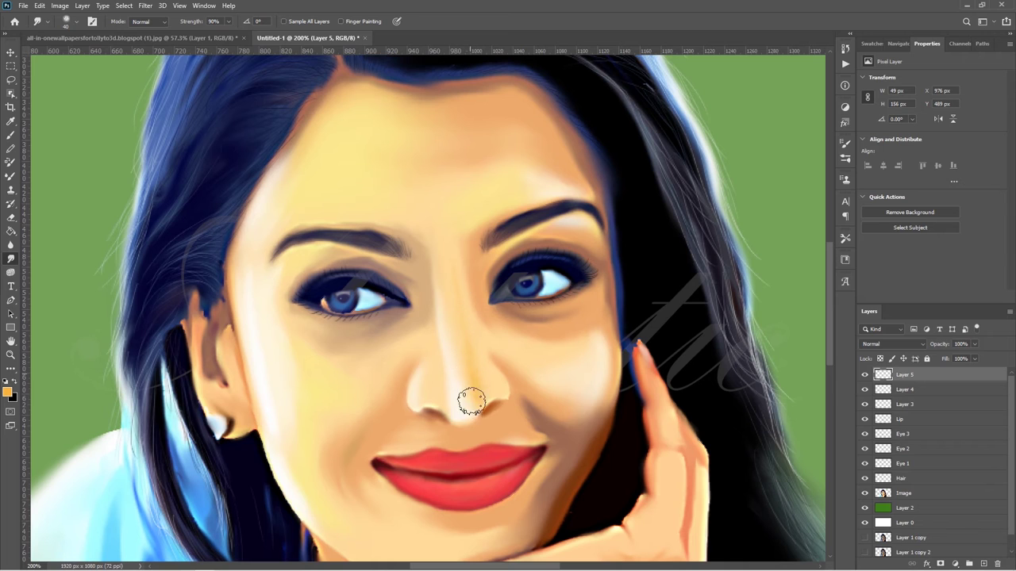
pyautogui.moveTo(453, 261); pyautogui.dragTo(468, 318)
# Fit the portrait in view and lower Layer 3's opacity to about 49%
pyautogui.hotkey('ctrl', '0')
pyautogui.hotkey('alt', '[')
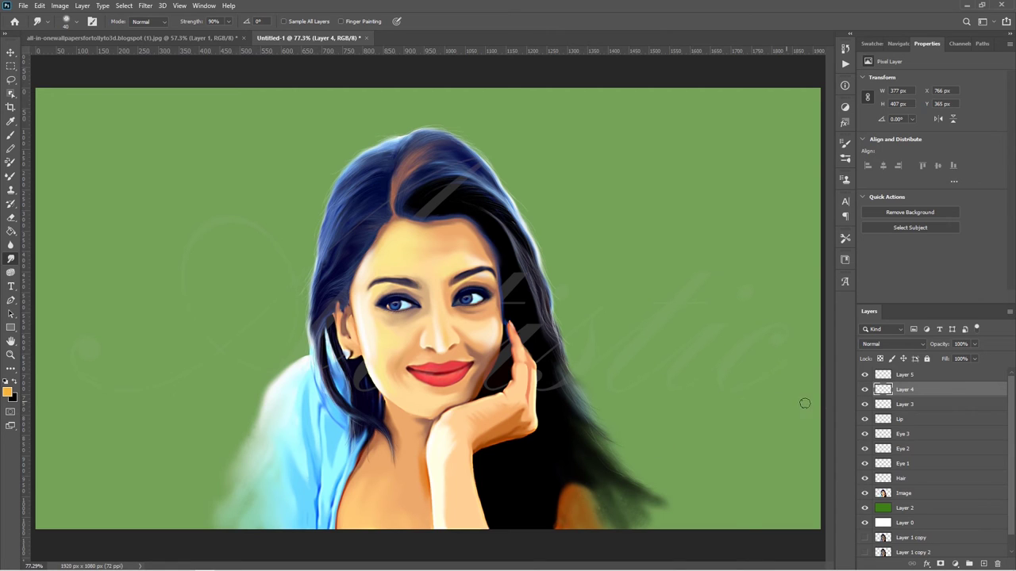
pyautogui.hotkey('alt', '[')
pyautogui.moveTo(941, 346); pyautogui.dragTo(919, 347)
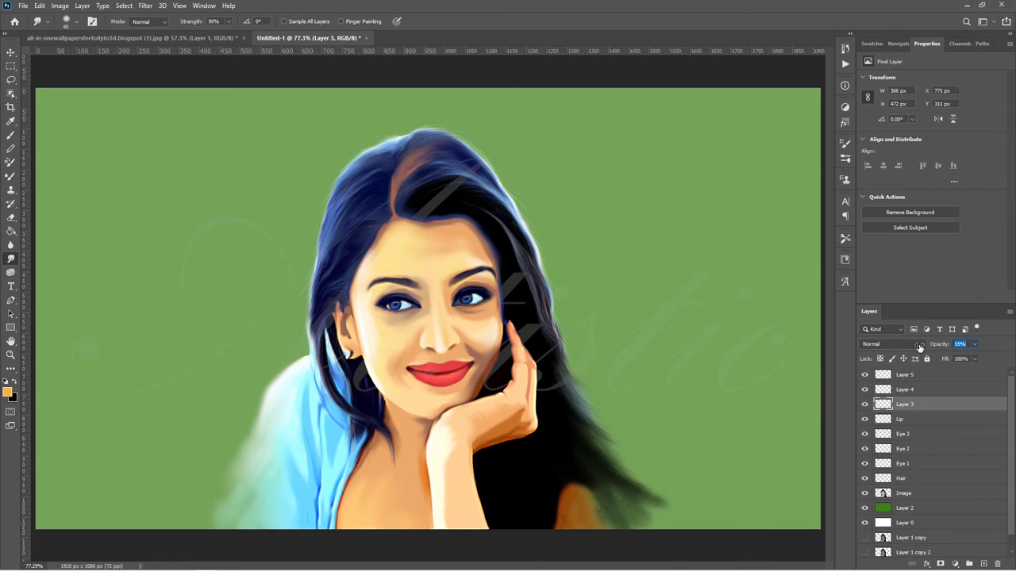
# Set the painting colour to pale blue and add Layer 6 above Layer 5
pyautogui.click(7, 392)
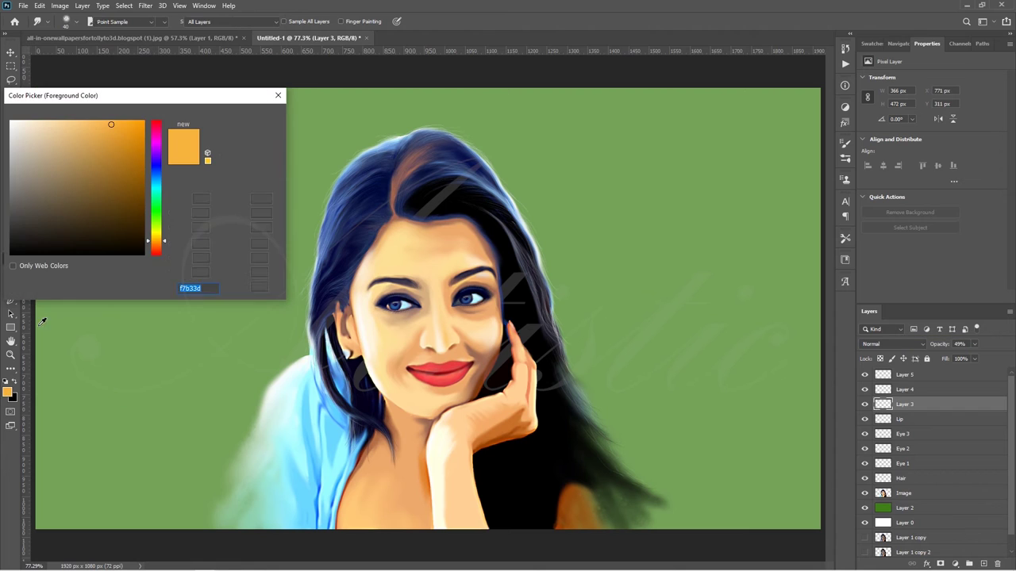
pyautogui.click(154, 168)
pyautogui.click(84, 127)
pyautogui.click(250, 116)
pyautogui.click(927, 377)
pyautogui.hotkey('ctrl', 'shift', 'alt', 'n')
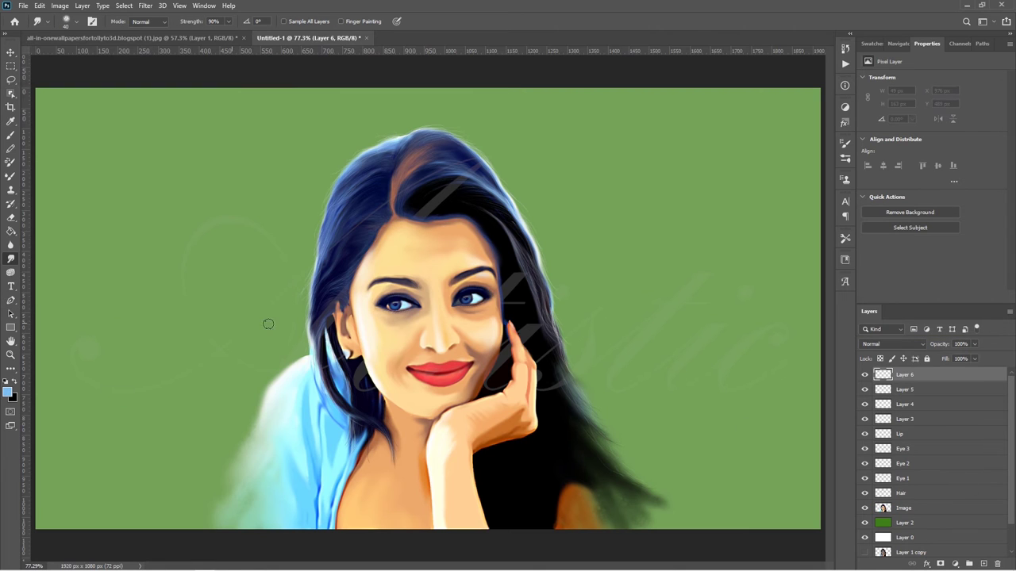
# Paint light blue shadows along the hairline, under the left eye, at the temple and beside the mouth
pyautogui.press('b')
pyautogui.hotkey('ctrl', '+')
pyautogui.hotkey('ctrl', '+')
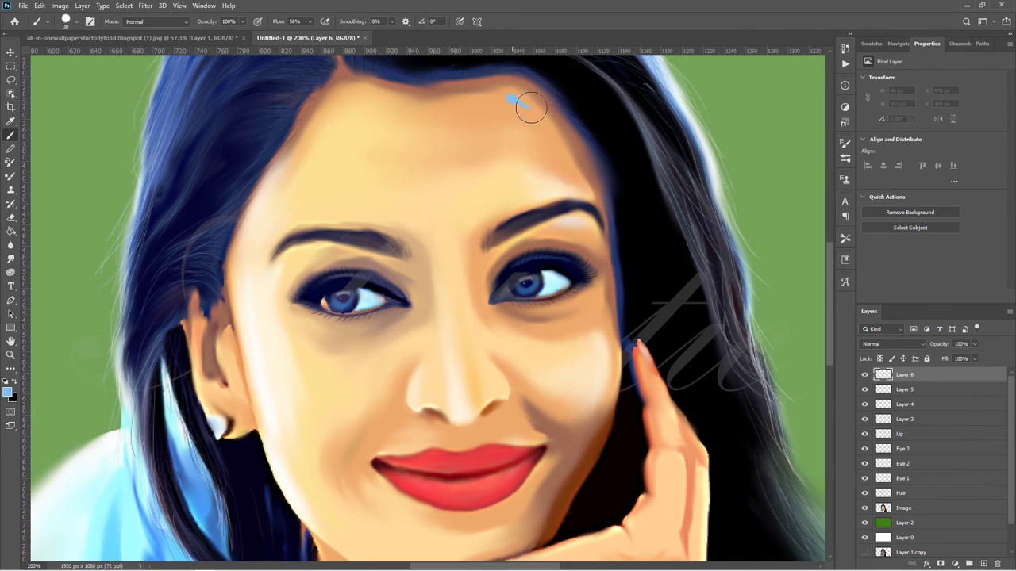
pyautogui.moveTo(530, 107); pyautogui.dragTo(506, 108)
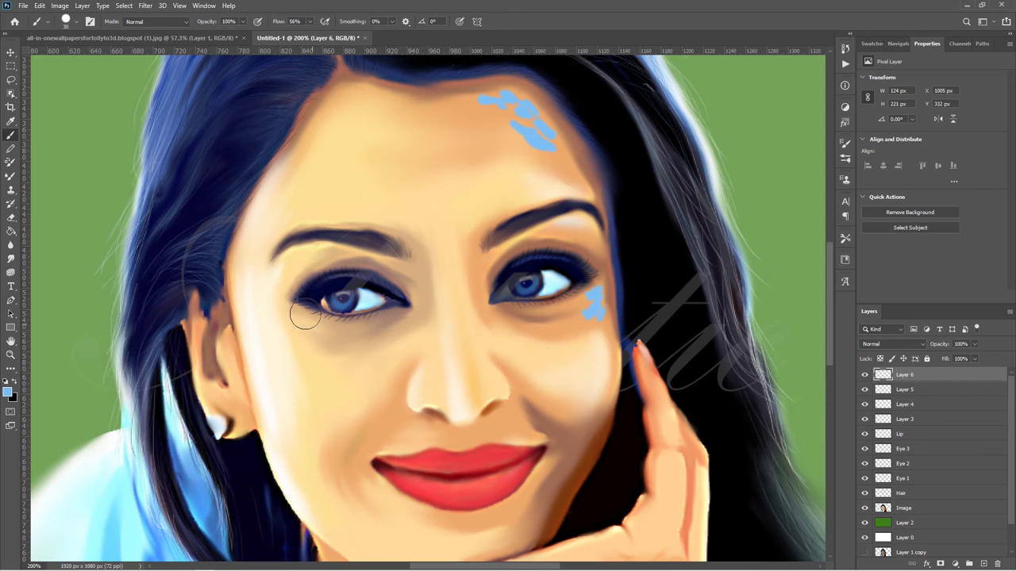
pyautogui.moveTo(296, 316); pyautogui.dragTo(318, 342)
pyautogui.moveTo(238, 246); pyautogui.dragTo(236, 287)
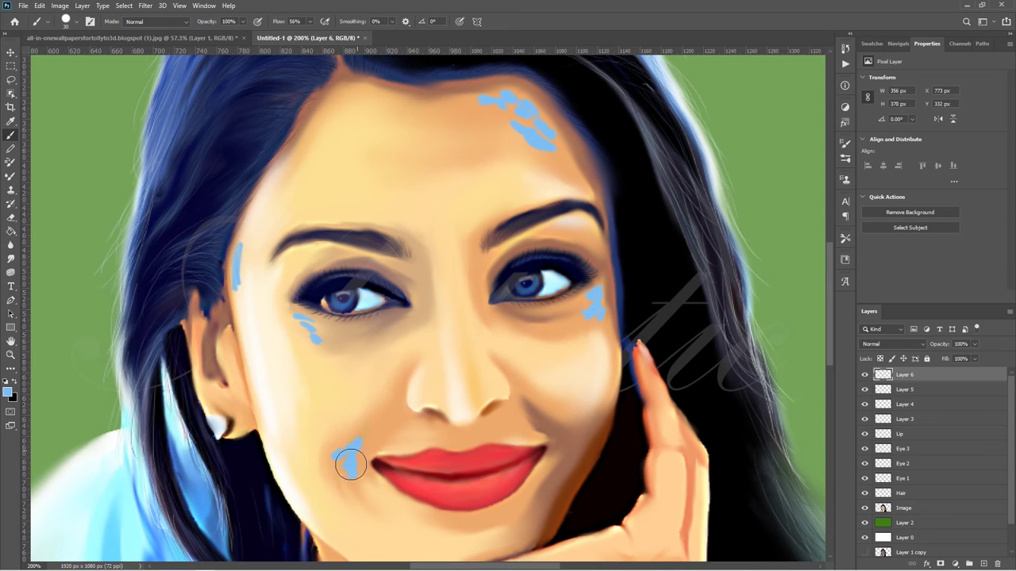
pyautogui.moveTo(532, 412)
pyautogui.mouseDown()
pyautogui.moveTo(551, 441)
pyautogui.moveTo(537, 507)
pyautogui.mouseUp()
pyautogui.hotkey('ctrl', 'k')
pyautogui.press('Escape')
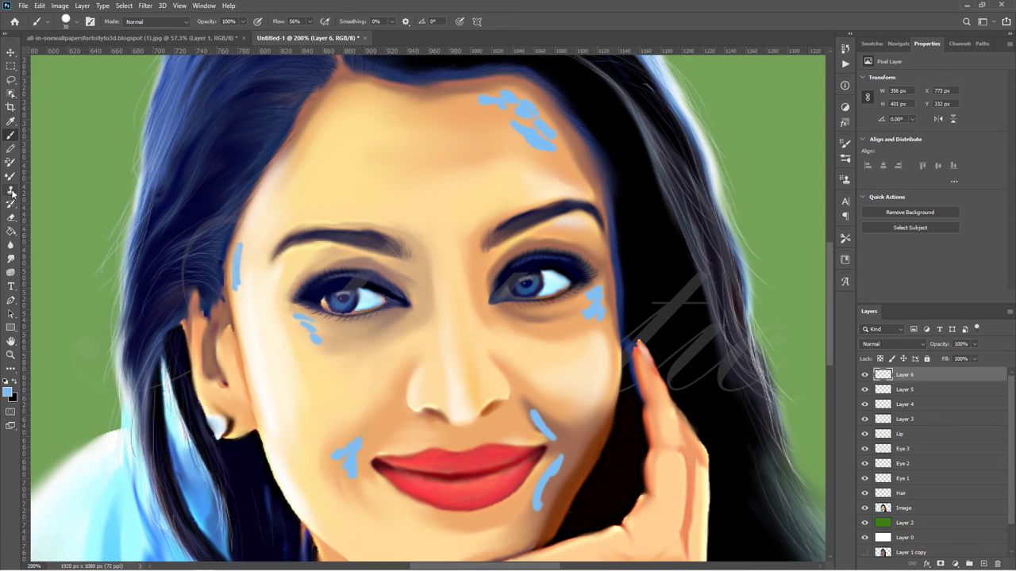
# Smudge the blue shadows on forehead, eyes, temple, cheek and mouth corner into the skin
pyautogui.click(10, 258)
pyautogui.moveTo(524, 101)
pyautogui.mouseDown()
pyautogui.moveTo(533, 113)
pyautogui.moveTo(472, 114)
pyautogui.moveTo(460, 101)
pyautogui.mouseUp()
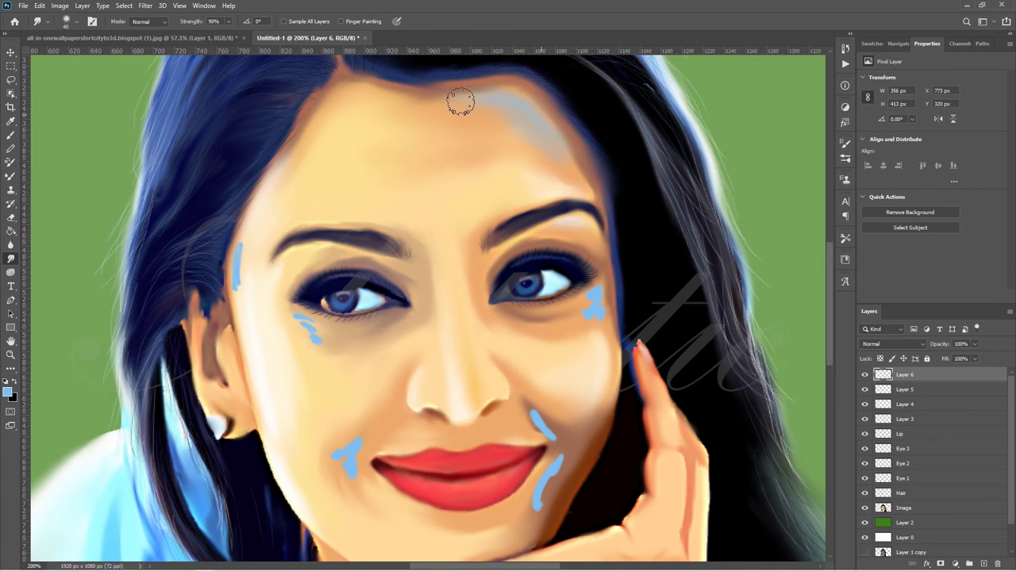
pyautogui.moveTo(589, 316); pyautogui.dragTo(601, 298)
pyautogui.moveTo(244, 238)
pyautogui.mouseDown()
pyautogui.moveTo(254, 273)
pyautogui.moveTo(256, 219)
pyautogui.mouseUp()
pyautogui.moveTo(306, 336)
pyautogui.mouseDown()
pyautogui.moveTo(294, 321)
pyautogui.moveTo(347, 336)
pyautogui.moveTo(316, 319)
pyautogui.mouseUp()
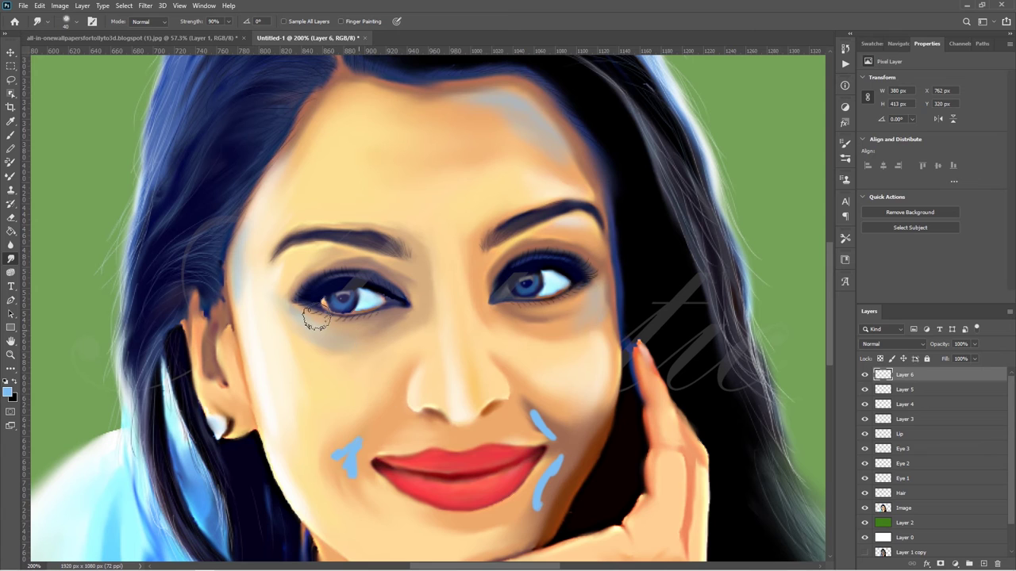
pyautogui.moveTo(345, 476); pyautogui.dragTo(360, 440)
pyautogui.moveTo(363, 499); pyautogui.dragTo(321, 459)
pyautogui.moveTo(554, 442)
pyautogui.mouseDown()
pyautogui.moveTo(535, 419)
pyautogui.moveTo(558, 463)
pyautogui.moveTo(551, 479)
pyautogui.mouseUp()
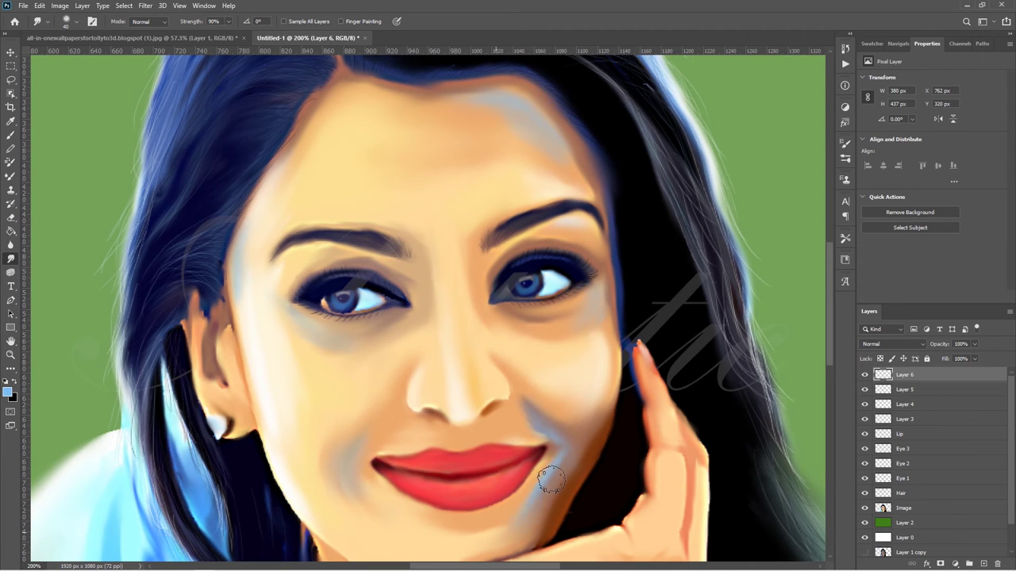
# Set Layer 6 opacity to 54% and add a new layer for contour strokes
pyautogui.moveTo(930, 349); pyautogui.dragTo(907, 346)
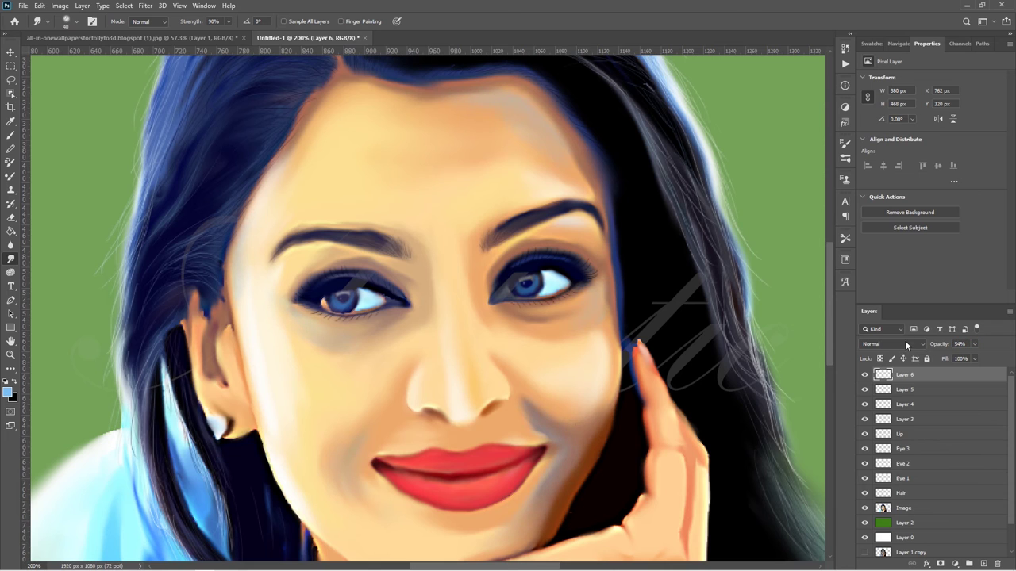
pyautogui.click(983, 563)
pyautogui.click(7, 392)
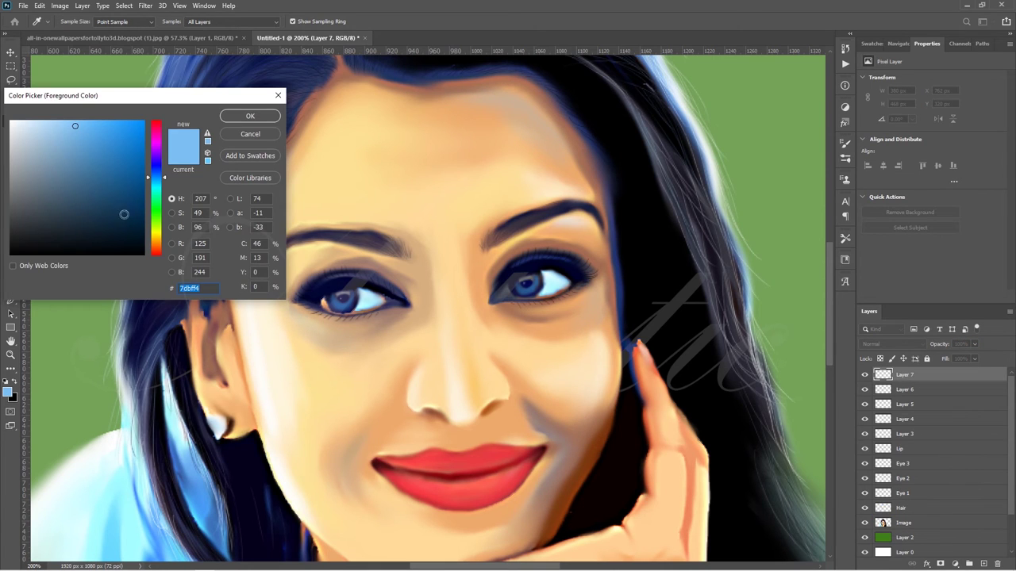
# Paint #990000 contours along both hairlines and down the right temple, cheek and jaw
pyautogui.write('990000')
pyautogui.press('Return')
pyautogui.press('b')
pyautogui.moveTo(481, 84); pyautogui.dragTo(558, 132)
pyautogui.hotkey('ctrl', 'z')
pyautogui.click(506, 82)
pyautogui.moveTo(574, 155); pyautogui.dragTo(585, 174)
pyautogui.moveTo(609, 276); pyautogui.dragTo(613, 315)
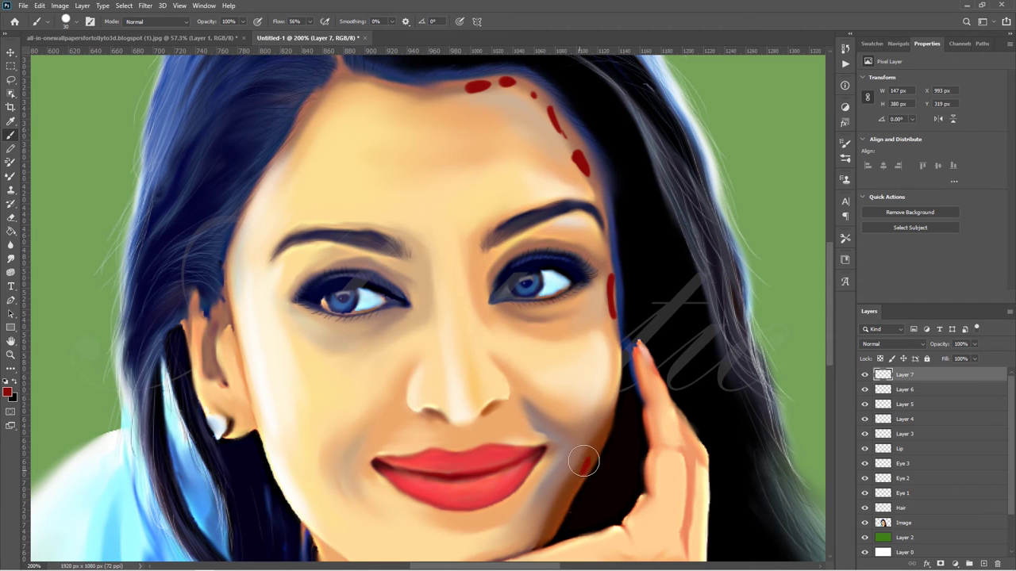
pyautogui.moveTo(583, 462); pyautogui.dragTo(557, 519)
pyautogui.moveTo(334, 78); pyautogui.dragTo(277, 165)
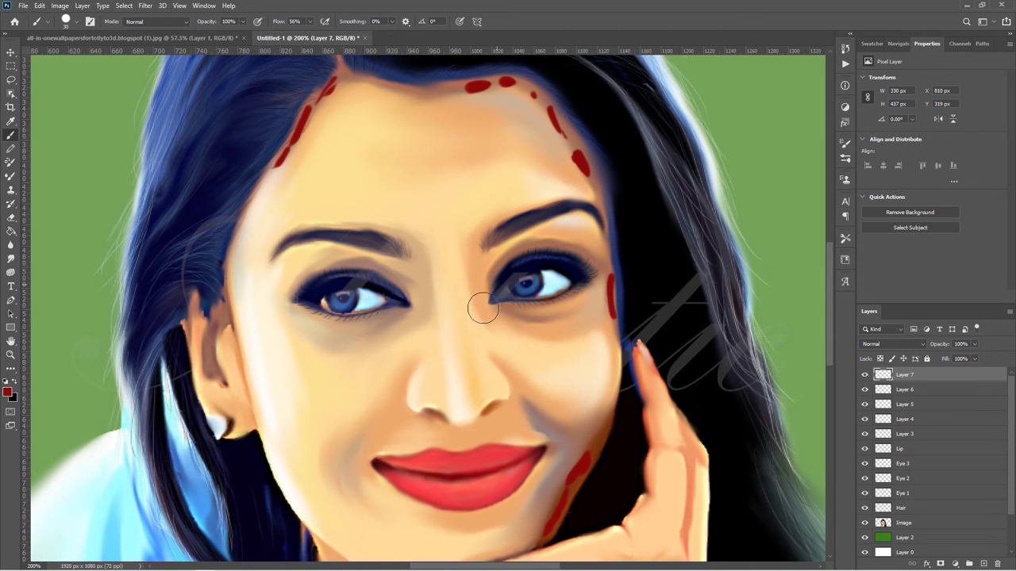
# Add red marks in the right nose-to-lip crease and at the lip corner along the jaw
pyautogui.scroll(-5, 483, 308)
pyautogui.moveTo(530, 296); pyautogui.dragTo(551, 319)
pyautogui.moveTo(354, 341)
pyautogui.mouseDown()
pyautogui.moveTo(341, 367)
pyautogui.moveTo(365, 384)
pyautogui.mouseUp()
pyautogui.hotkey('ctrl', 'z')
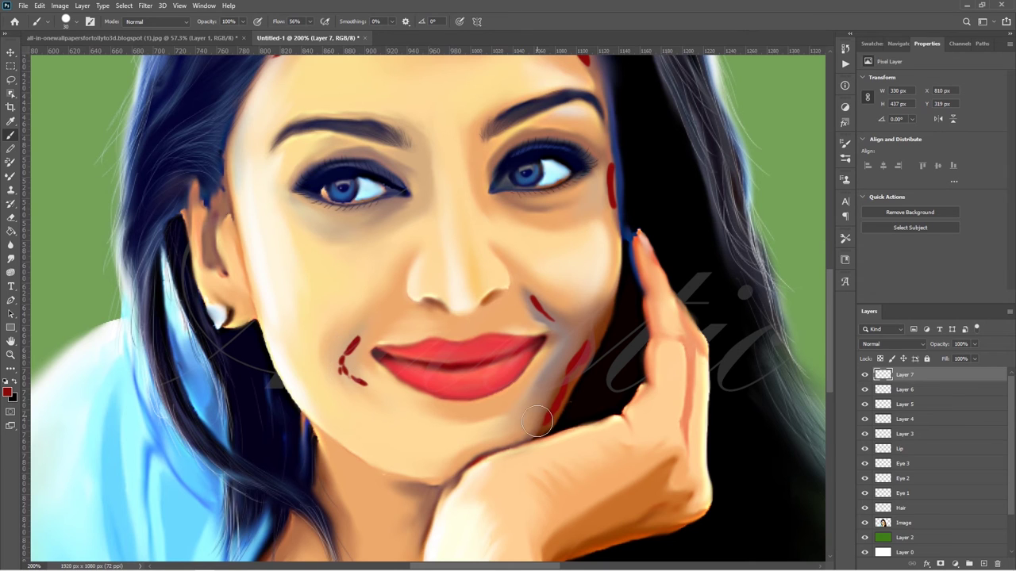
pyautogui.moveTo(554, 406)
pyautogui.mouseDown()
pyautogui.moveTo(445, 476)
pyautogui.moveTo(537, 428)
pyautogui.mouseUp()
# Smudge the red at the lip corner, right smile line and jawline into the skin
pyautogui.press('r')
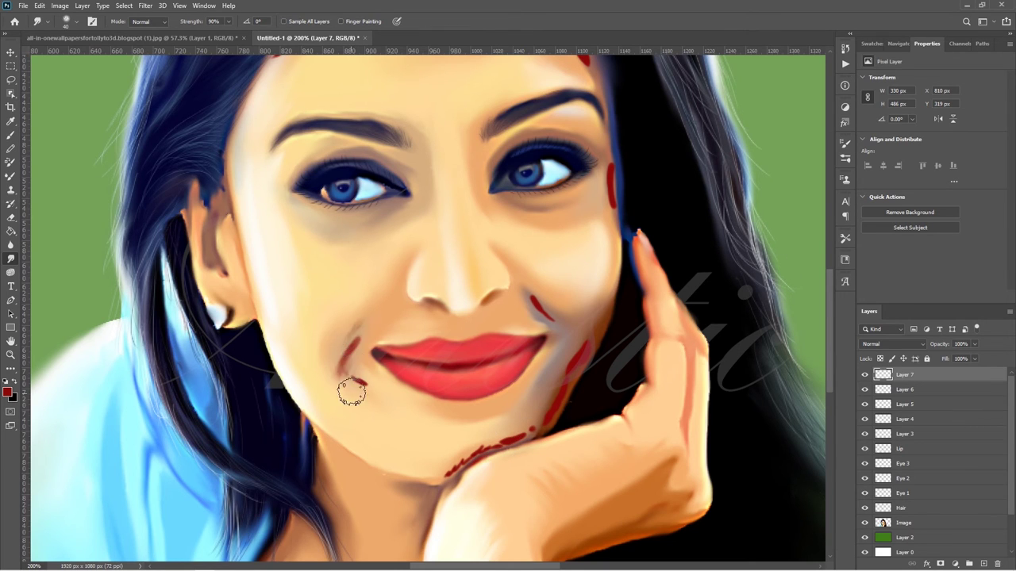
pyautogui.moveTo(352, 327)
pyautogui.mouseDown()
pyautogui.moveTo(363, 388)
pyautogui.moveTo(336, 381)
pyautogui.moveTo(345, 339)
pyautogui.mouseUp()
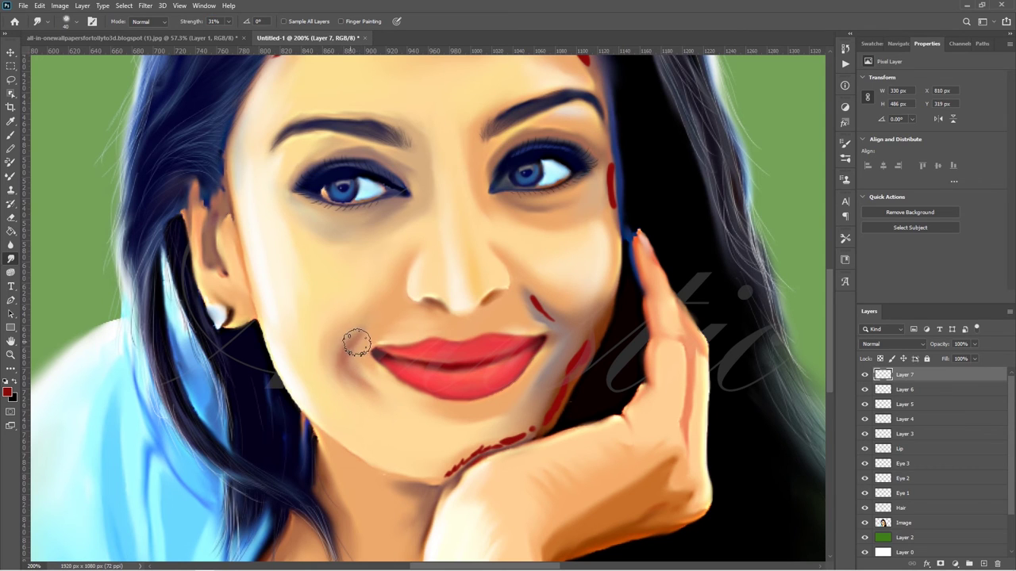
pyautogui.moveTo(552, 322); pyautogui.dragTo(521, 283)
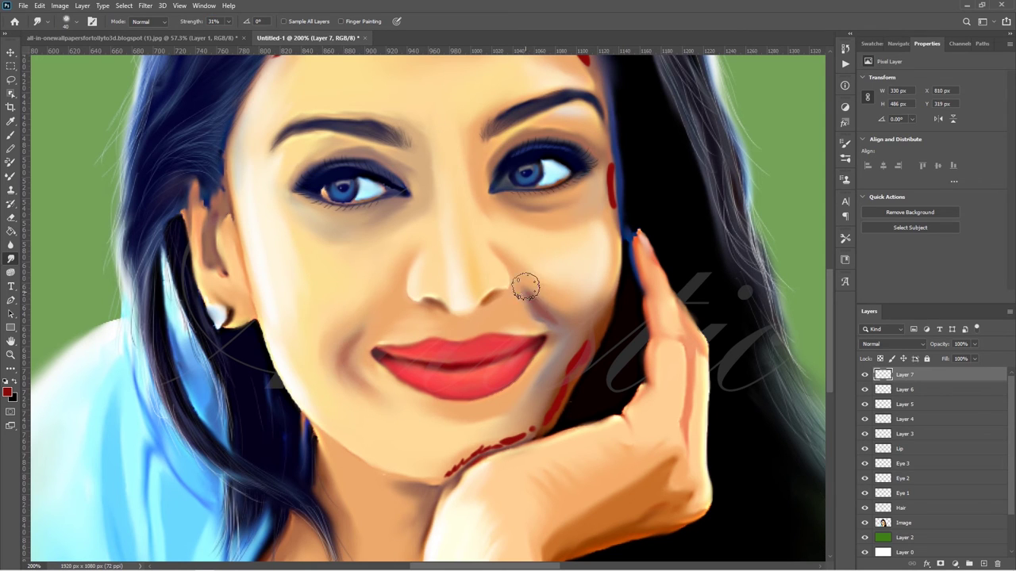
pyautogui.moveTo(562, 389)
pyautogui.mouseDown()
pyautogui.moveTo(583, 350)
pyautogui.moveTo(547, 410)
pyautogui.mouseUp()
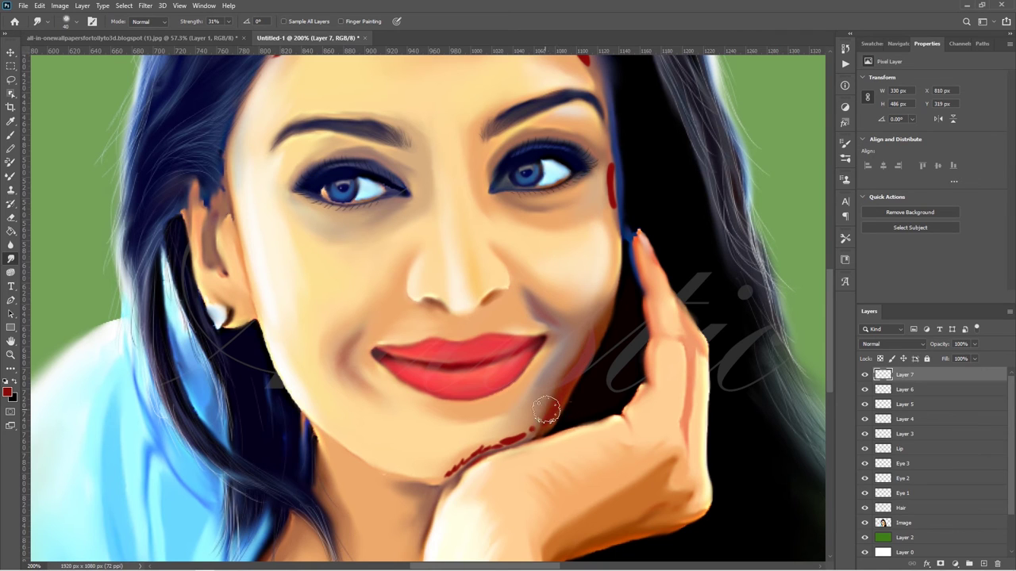
pyautogui.moveTo(602, 313)
pyautogui.mouseDown()
pyautogui.moveTo(516, 437)
pyautogui.moveTo(451, 480)
pyautogui.mouseUp()
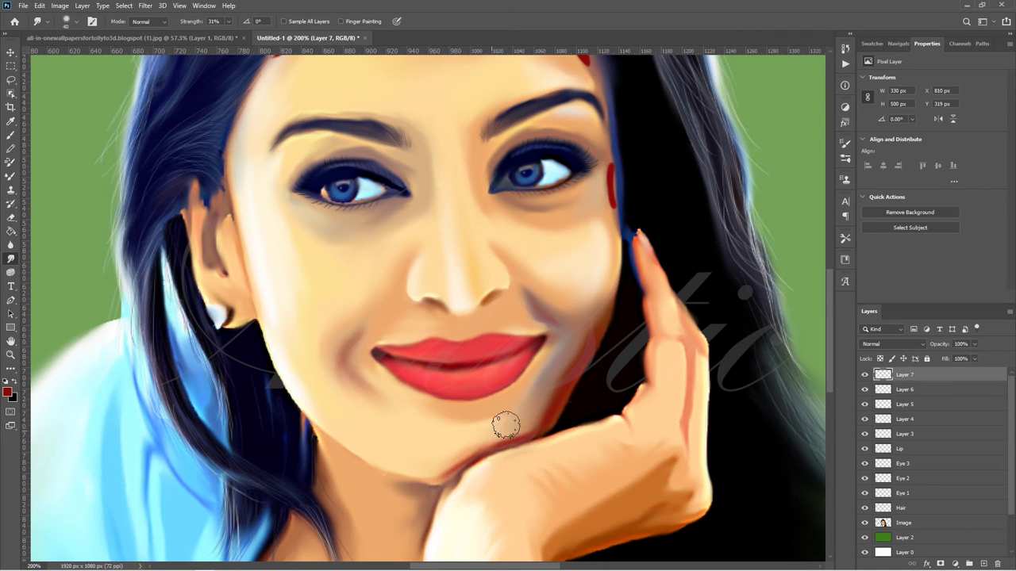
# Add one more jawline stroke, then smudge the temple and left hairline red into soft shading
pyautogui.press('b')
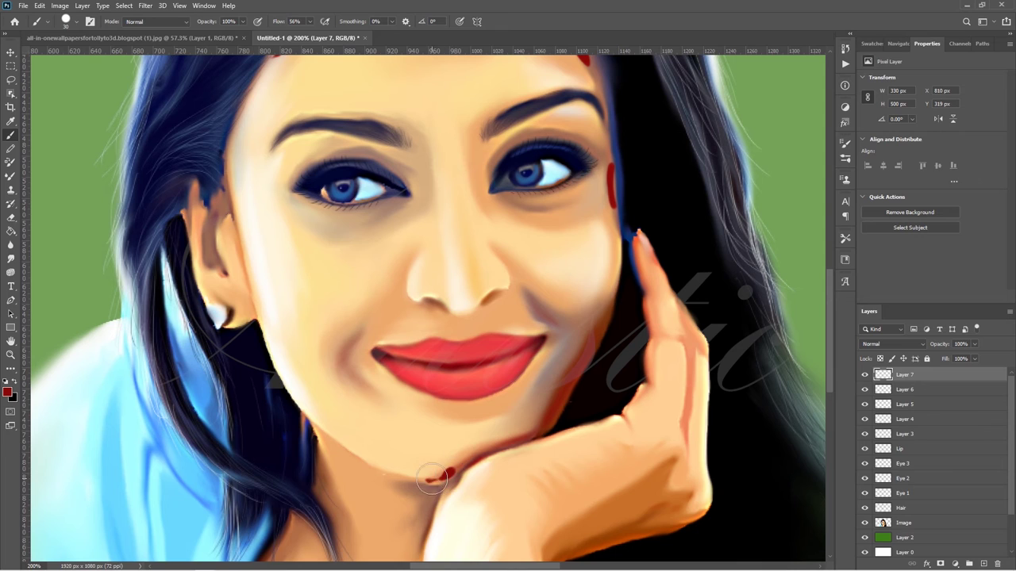
pyautogui.moveTo(432, 480)
pyautogui.mouseDown()
pyautogui.moveTo(472, 456)
pyautogui.moveTo(401, 471)
pyautogui.moveTo(453, 460)
pyautogui.moveTo(494, 431)
pyautogui.moveTo(437, 468)
pyautogui.mouseUp()
pyautogui.press('r')
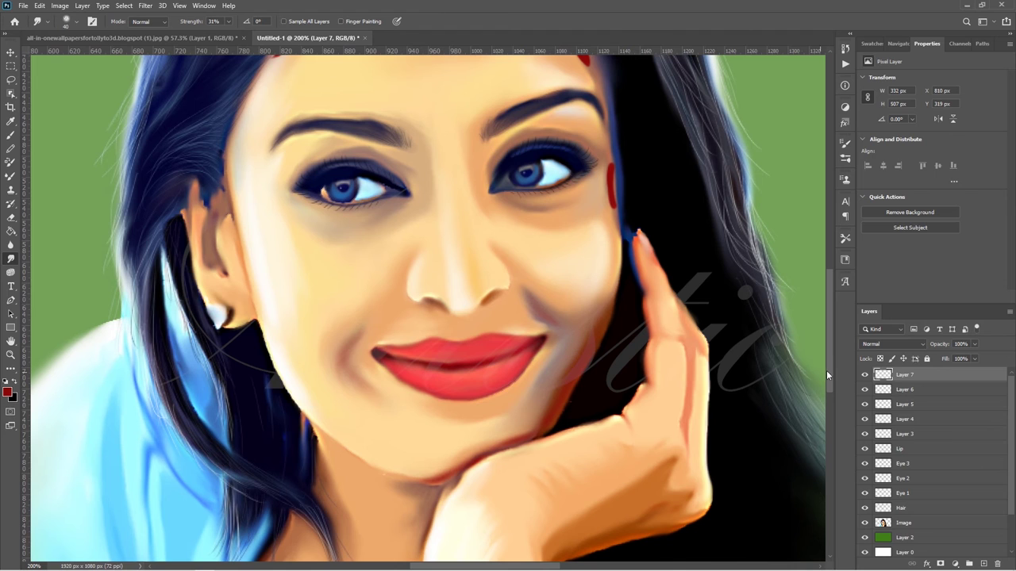
pyautogui.scroll(3, 826, 370)
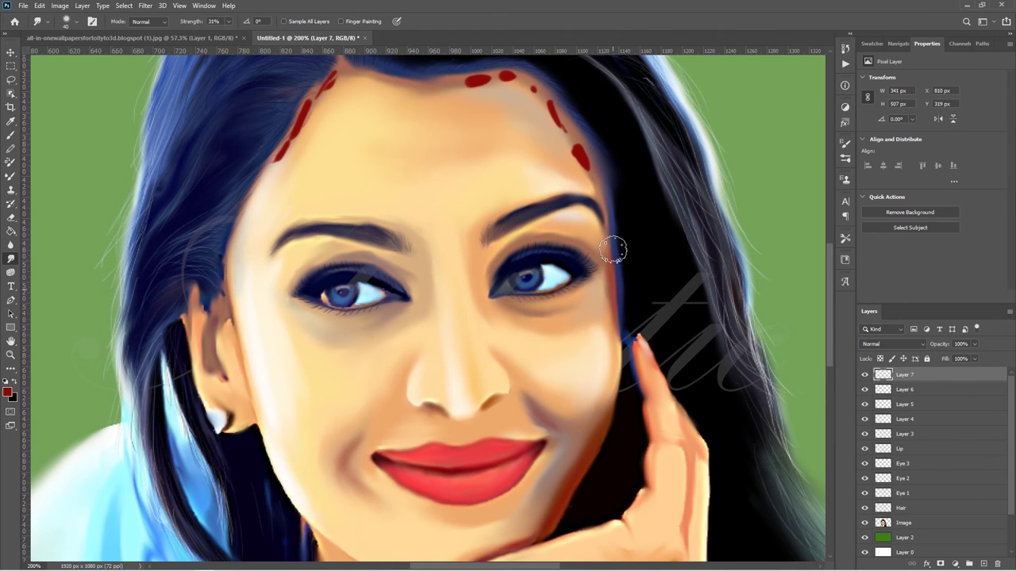
pyautogui.scroll(4, 613, 249)
pyautogui.moveTo(591, 309)
pyautogui.mouseDown()
pyautogui.moveTo(559, 254)
pyautogui.moveTo(508, 205)
pyautogui.moveTo(440, 216)
pyautogui.moveTo(497, 212)
pyautogui.mouseUp()
pyautogui.moveTo(587, 298)
pyautogui.mouseDown()
pyautogui.moveTo(538, 239)
pyautogui.moveTo(474, 220)
pyautogui.mouseUp()
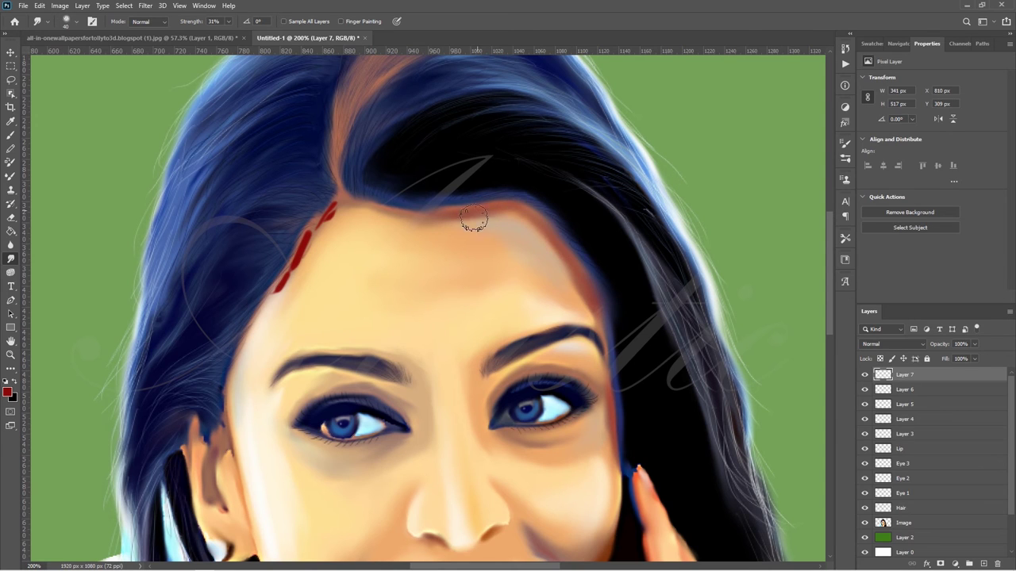
pyautogui.moveTo(337, 202); pyautogui.dragTo(242, 321)
pyautogui.moveTo(335, 186); pyautogui.dragTo(285, 308)
# Zoom out and fade the contour layer to 68% opacity
pyautogui.hotkey('ctrl', '0')
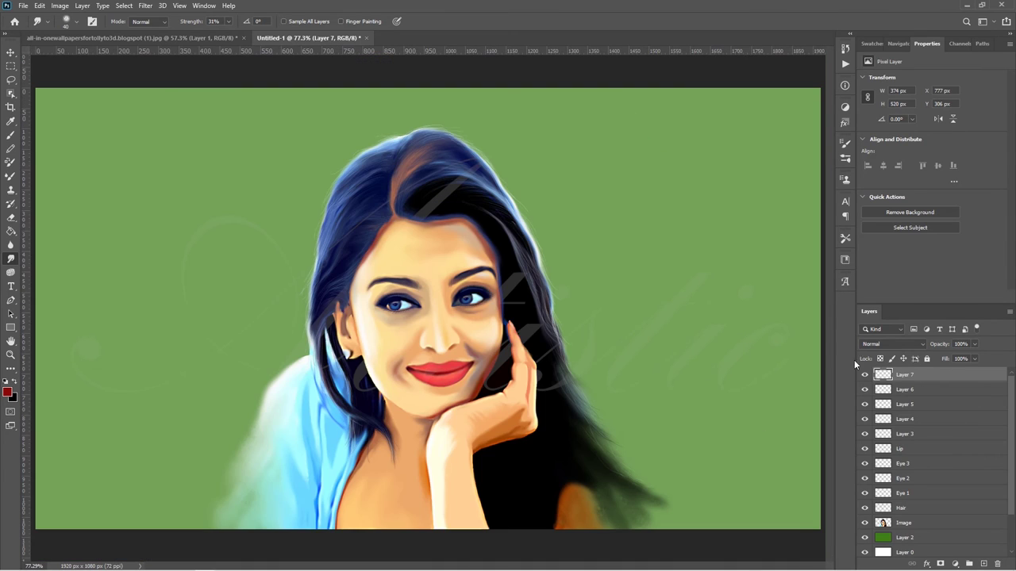
pyautogui.moveTo(939, 345); pyautogui.dragTo(920, 358)
pyautogui.click(922, 391)
pyautogui.hotkey('ctrl', 'shift', 'alt', 'n')
# Paint light pink blush on both cheeks and smudge it into soft patches
pyautogui.press('z')
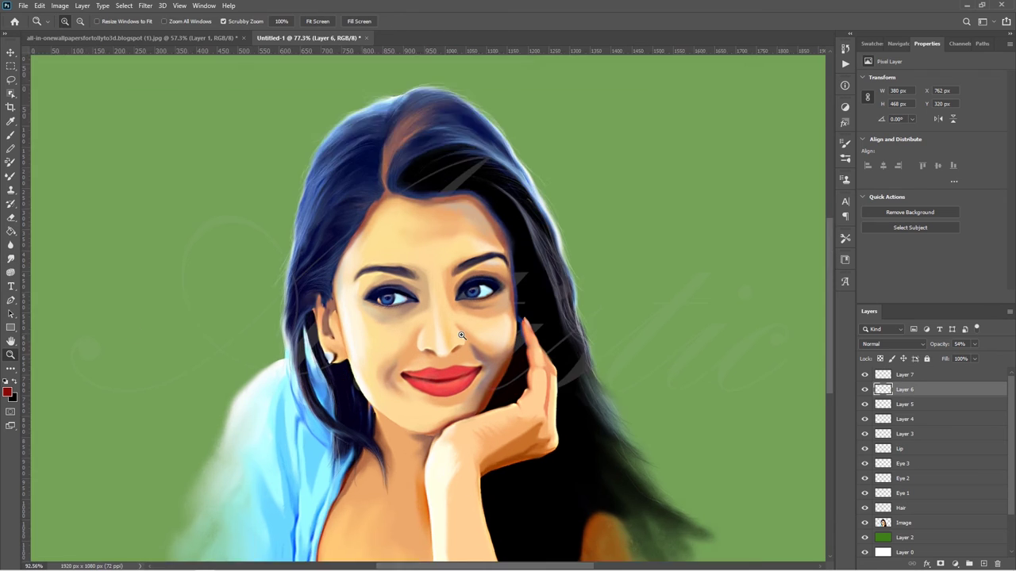
pyautogui.moveTo(238, 332)
pyautogui.mouseDown()
pyautogui.moveTo(306, 331)
pyautogui.moveTo(317, 353)
pyautogui.moveTo(305, 357)
pyautogui.mouseUp()
pyautogui.press('b')
pyautogui.hotkey('ctrl', 'z')
pyautogui.click(7, 392)
pyautogui.click(256, 113)
pyautogui.moveTo(560, 317); pyautogui.dragTo(563, 342)
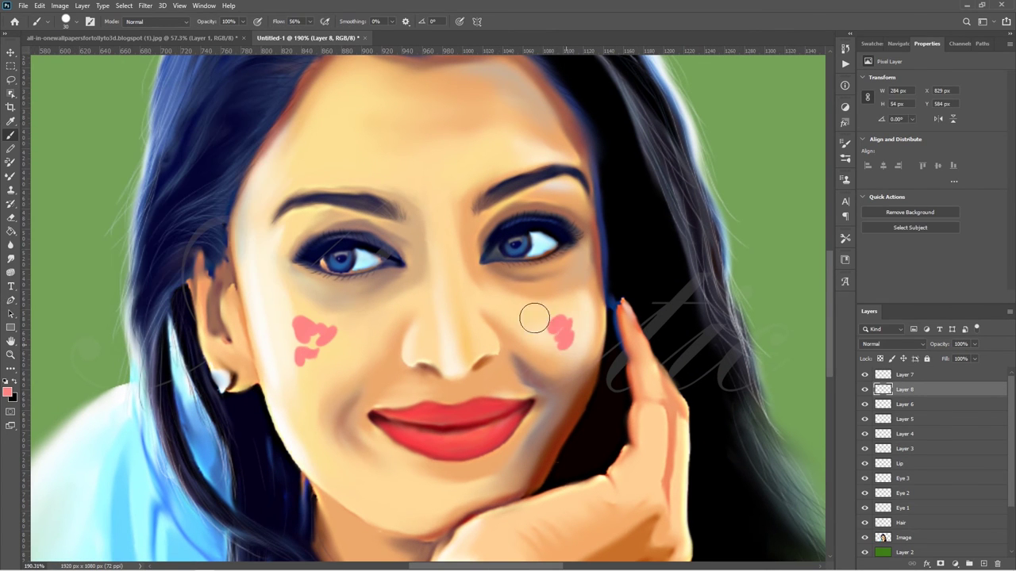
pyautogui.press('r')
pyautogui.moveTo(301, 322)
pyautogui.mouseDown()
pyautogui.moveTo(292, 326)
pyautogui.moveTo(295, 358)
pyautogui.moveTo(329, 342)
pyautogui.moveTo(325, 325)
pyautogui.moveTo(291, 389)
pyautogui.moveTo(335, 319)
pyautogui.moveTo(275, 301)
pyautogui.moveTo(328, 412)
pyautogui.mouseUp()
pyautogui.moveTo(567, 334)
pyautogui.mouseDown()
pyautogui.moveTo(558, 347)
pyautogui.moveTo(582, 324)
pyautogui.moveTo(544, 347)
pyautogui.mouseUp()
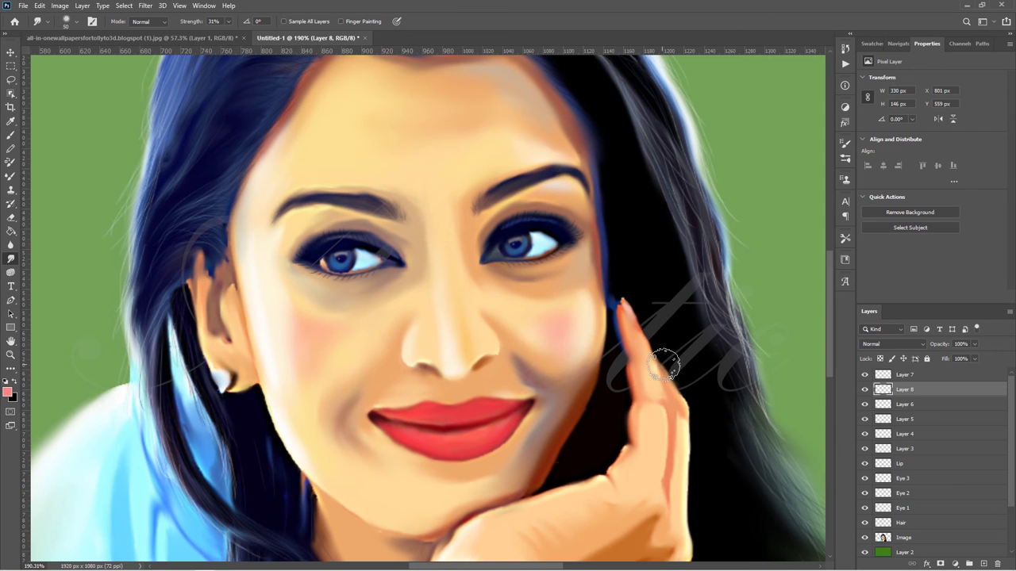
# On a new layer, paint a sampled cream highlight across the forehead and smudge it in
pyautogui.hotkey('ctrl', '0')
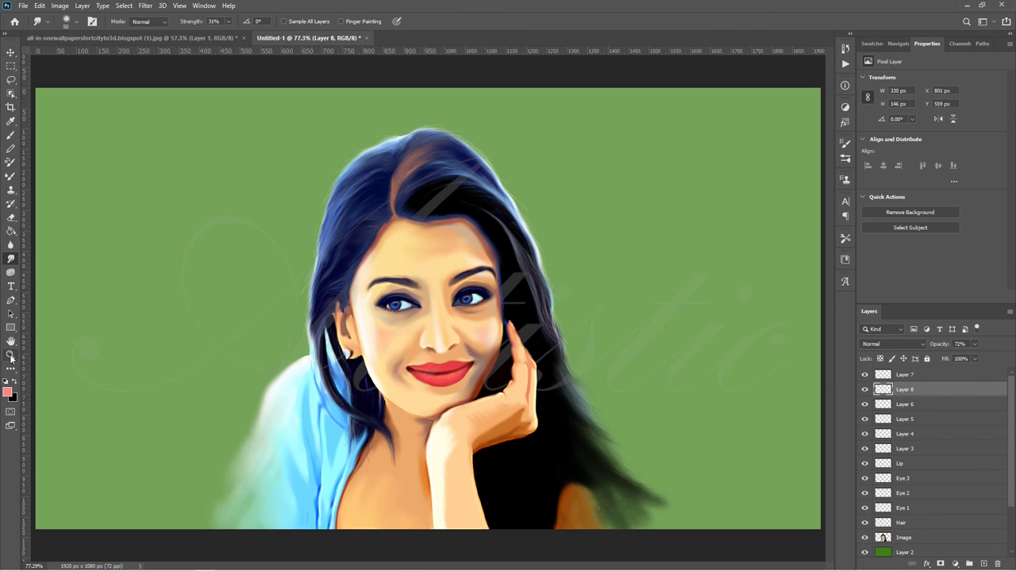
pyautogui.click(10, 354)
pyautogui.moveTo(465, 257); pyautogui.dragTo(439, 241)
pyautogui.hotkey('ctrl', 'shift', 'alt', 'n')
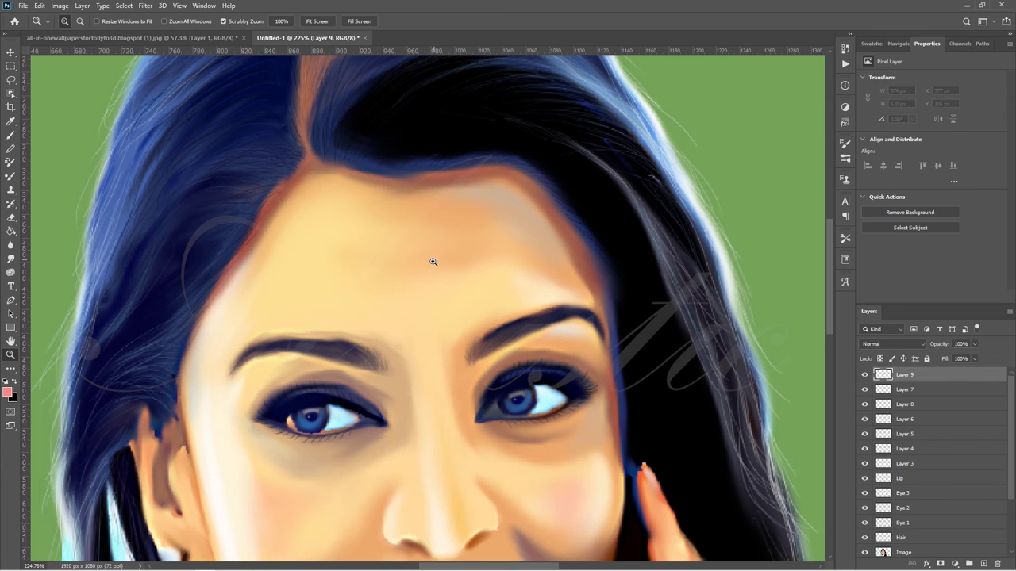
pyautogui.press('i')
pyautogui.press('b')
pyautogui.moveTo(361, 242)
pyautogui.mouseDown()
pyautogui.moveTo(358, 259)
pyautogui.moveTo(402, 236)
pyautogui.moveTo(373, 214)
pyautogui.moveTo(378, 199)
pyautogui.moveTo(421, 265)
pyautogui.moveTo(450, 268)
pyautogui.moveTo(471, 211)
pyautogui.moveTo(386, 273)
pyautogui.moveTo(410, 220)
pyautogui.moveTo(349, 267)
pyautogui.moveTo(504, 239)
pyautogui.mouseUp()
pyautogui.press('r')
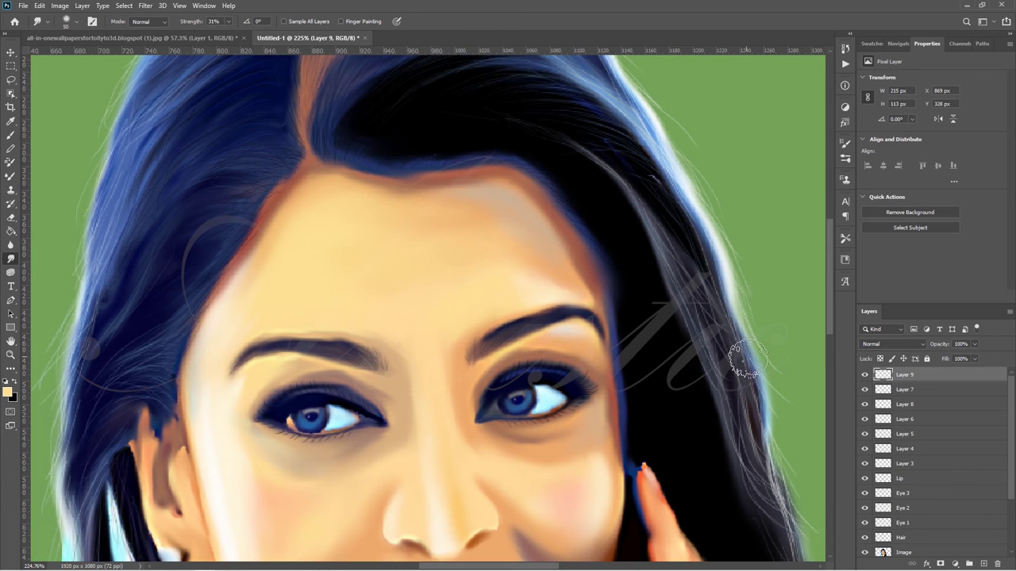
pyautogui.hotkey('ctrl', '0')
pyautogui.keyDown('shift'); pyautogui.click(928, 471); pyautogui.keyUp('shift')
# Group the painting layers into Group 2, add Layer 10, and zoom in on the hand
pyautogui.hotkey('ctrl', 'g')
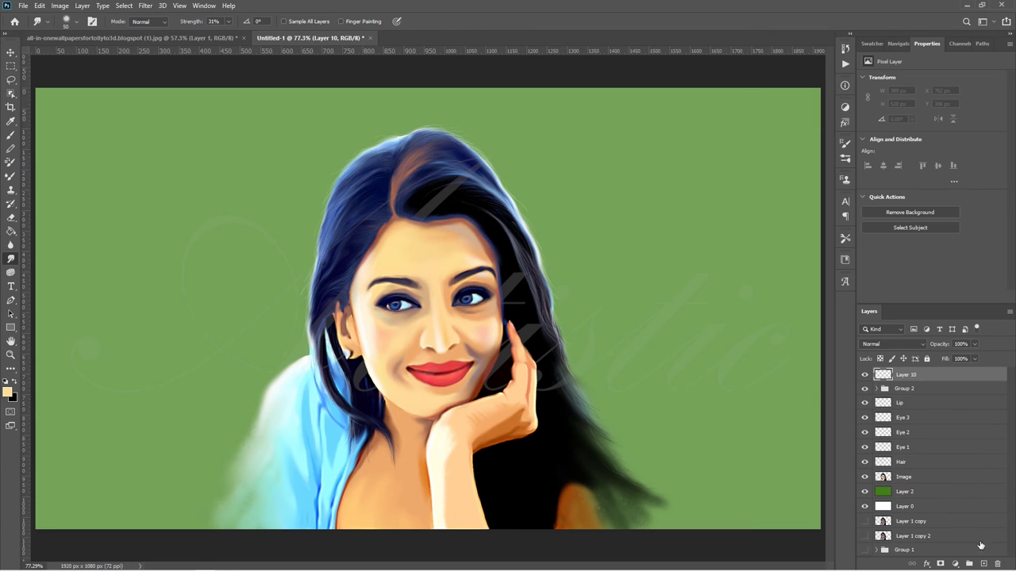
pyautogui.click(983, 564)
pyautogui.press('z')
pyautogui.moveTo(465, 472); pyautogui.dragTo(478, 471)
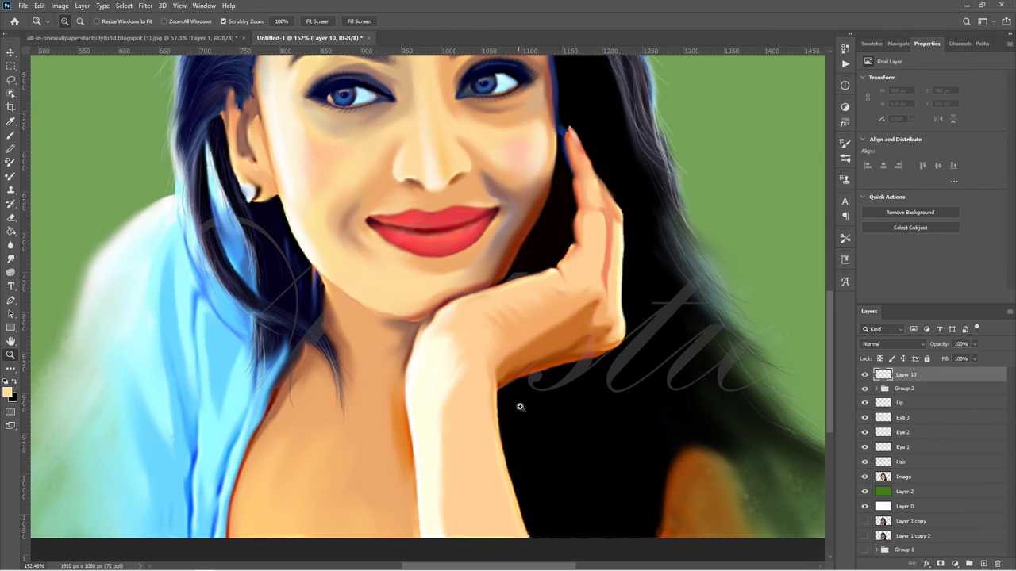
# Draw a thin dark red crease line on the finger knuckle
pyautogui.press('b')
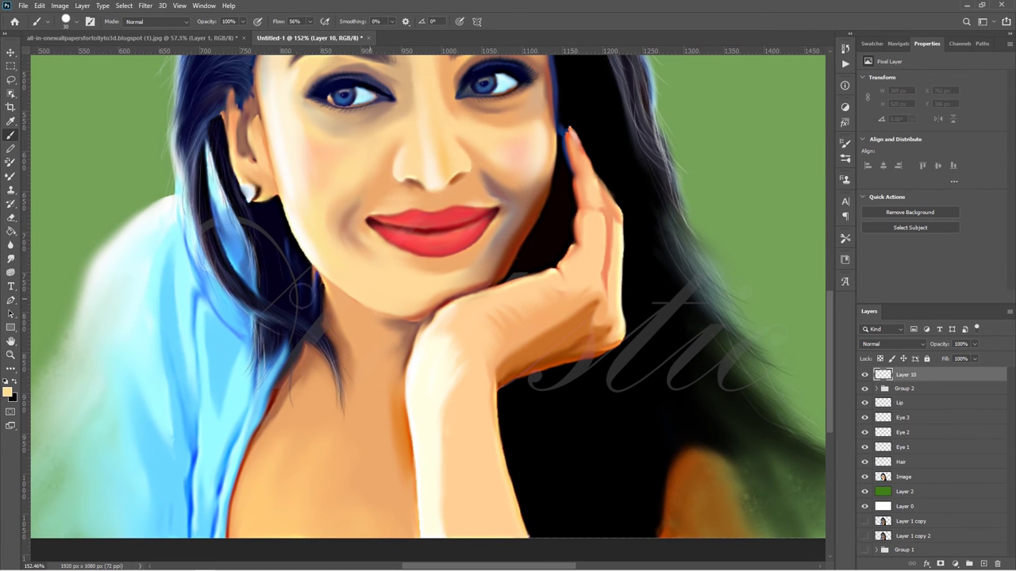
pyautogui.click(7, 392)
pyautogui.click(130, 210)
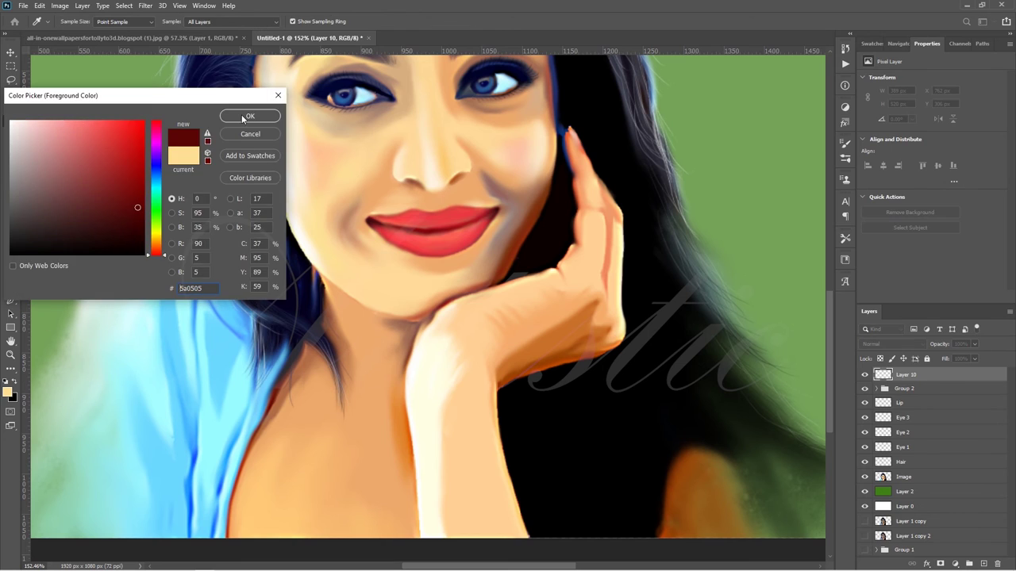
pyautogui.click(248, 114)
pyautogui.moveTo(559, 270); pyautogui.dragTo(565, 280)
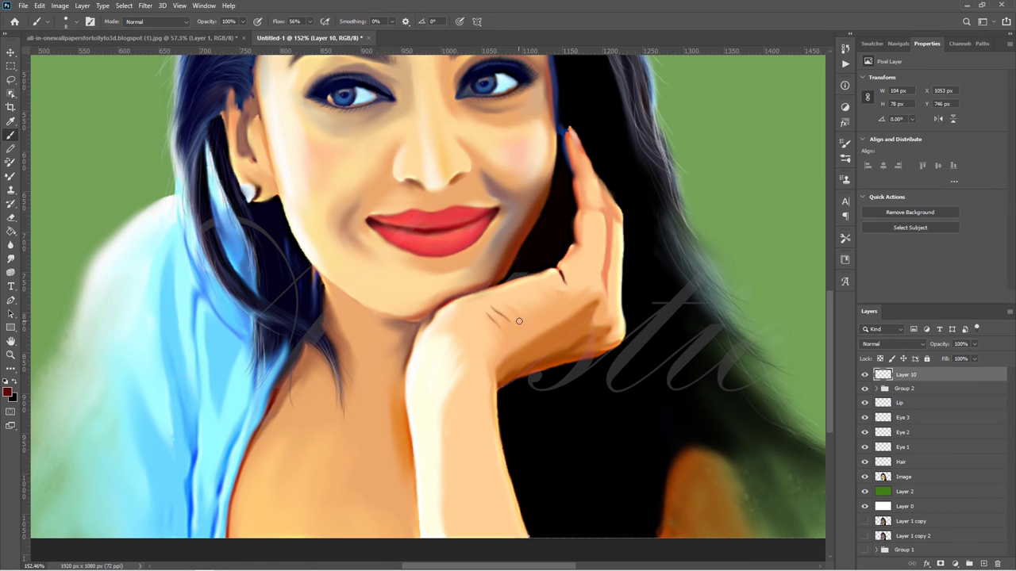
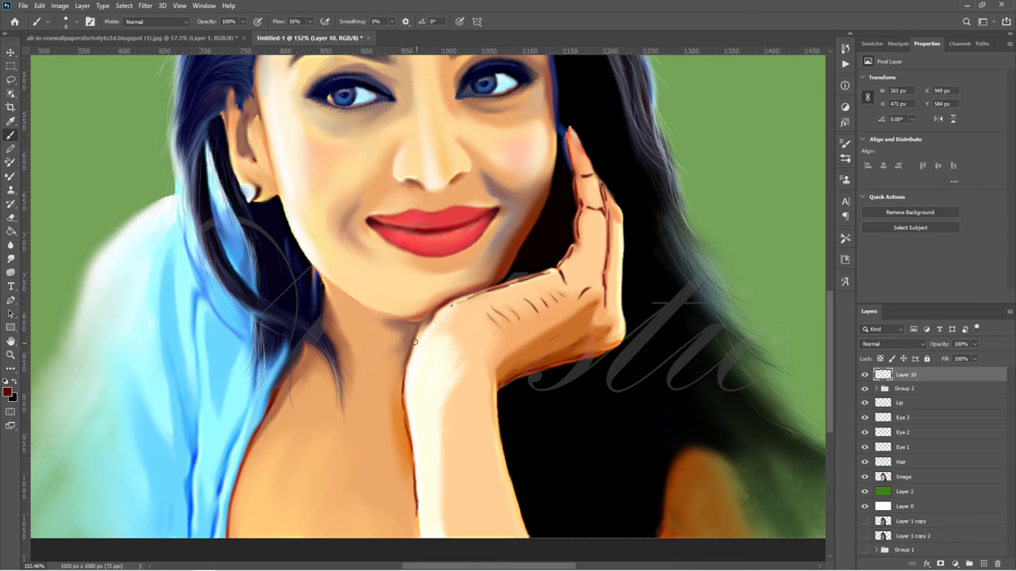
# Smudge the dark wrinkle lines on the back of the hand into the skin on Layer 10
pyautogui.scroll(-3, 628, 351)
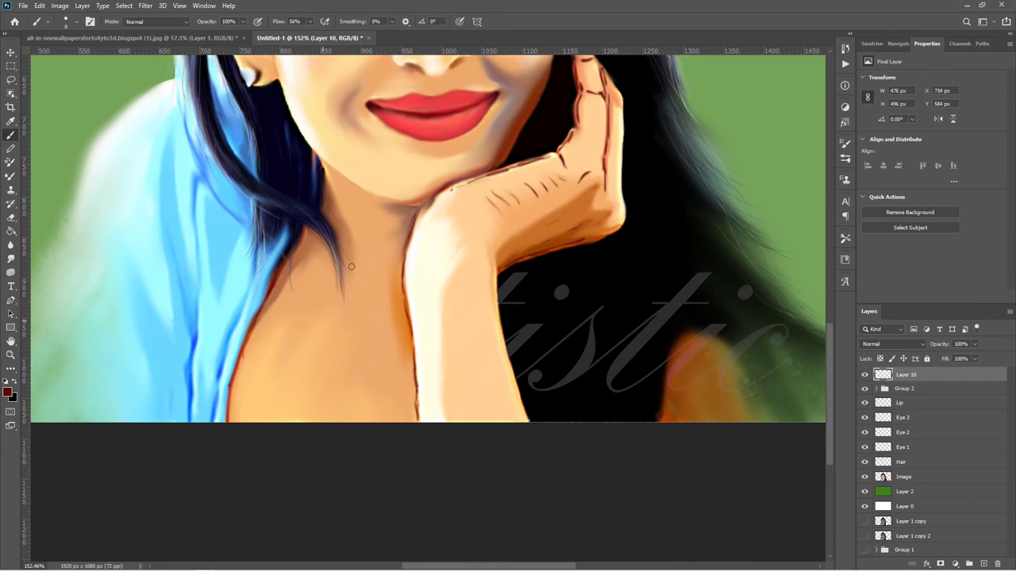
pyautogui.press('r')
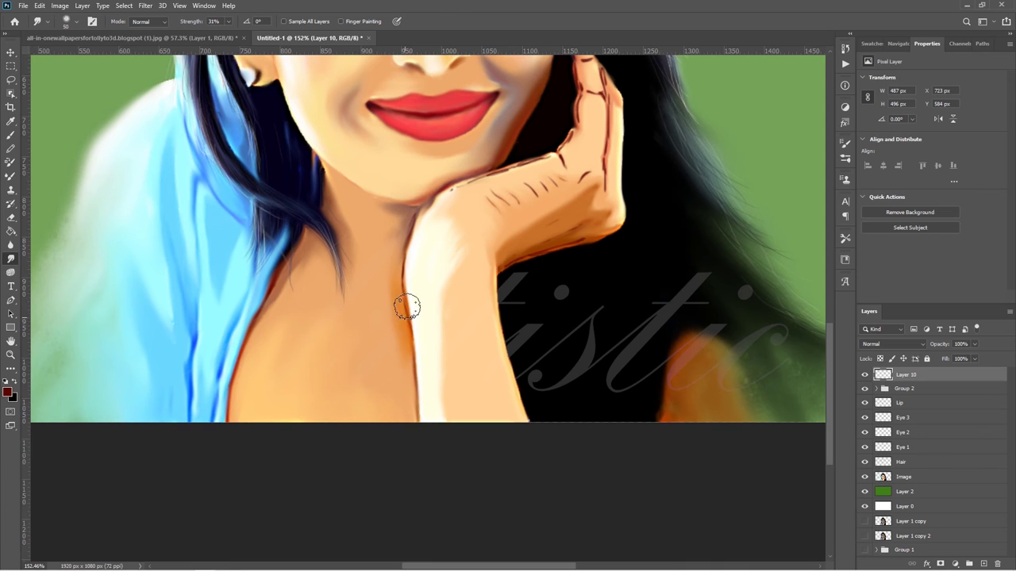
pyautogui.moveTo(487, 200)
pyautogui.mouseDown()
pyautogui.moveTo(556, 186)
pyautogui.moveTo(592, 220)
pyautogui.moveTo(509, 270)
pyautogui.mouseUp()
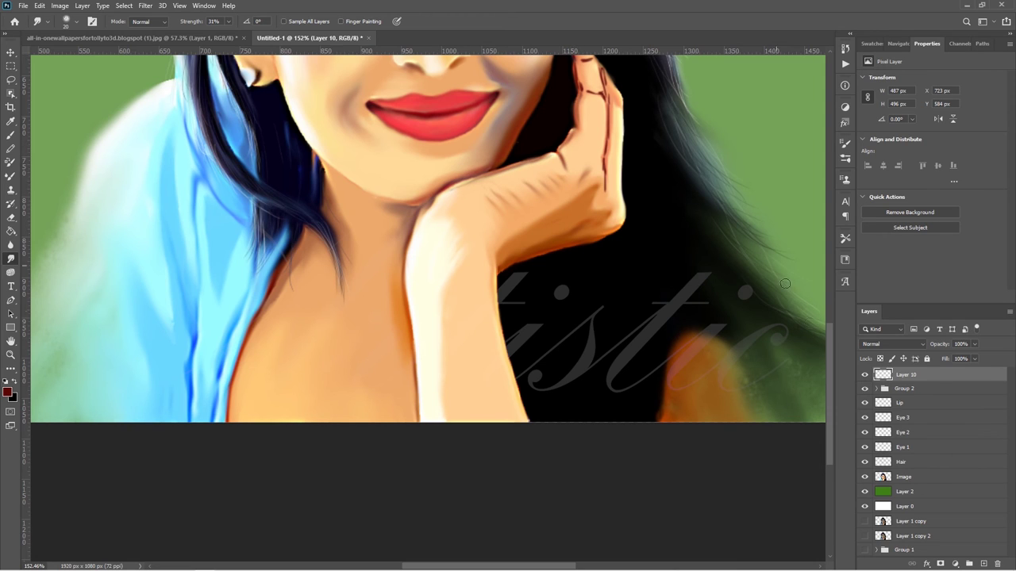
pyautogui.scroll(3, 785, 283)
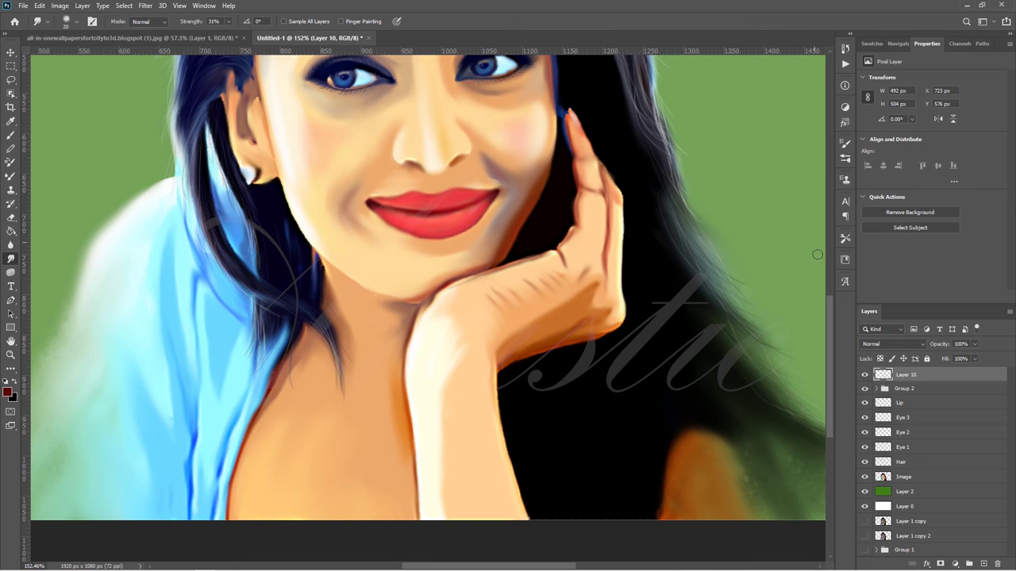
# On a new layer, dab warm orange shading under the chin and smudge it
pyautogui.press('b')
pyautogui.click(7, 392)
pyautogui.click(250, 116)
pyautogui.click(969, 563)
pyautogui.click(323, 260)
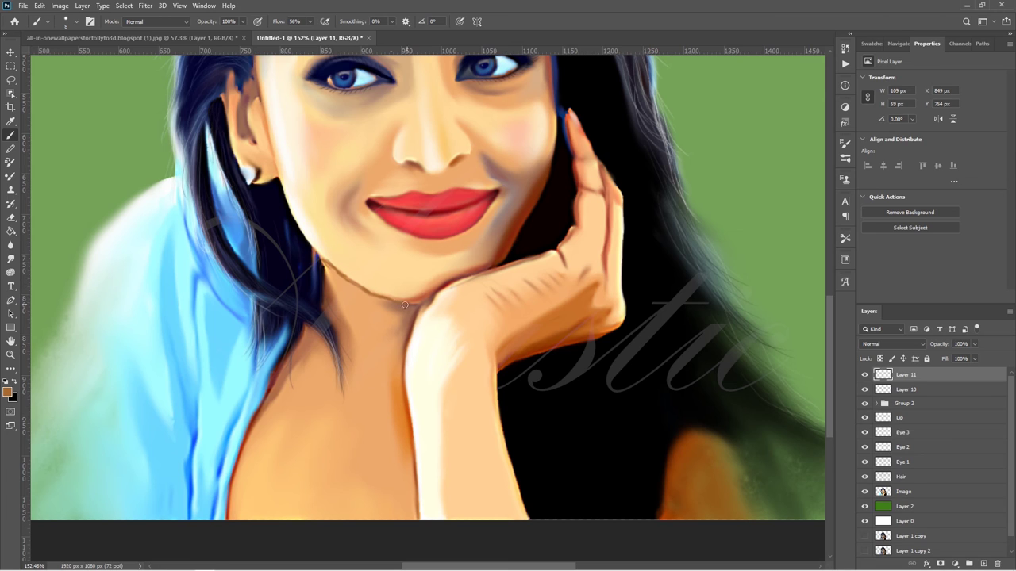
pyautogui.click(18, 260)
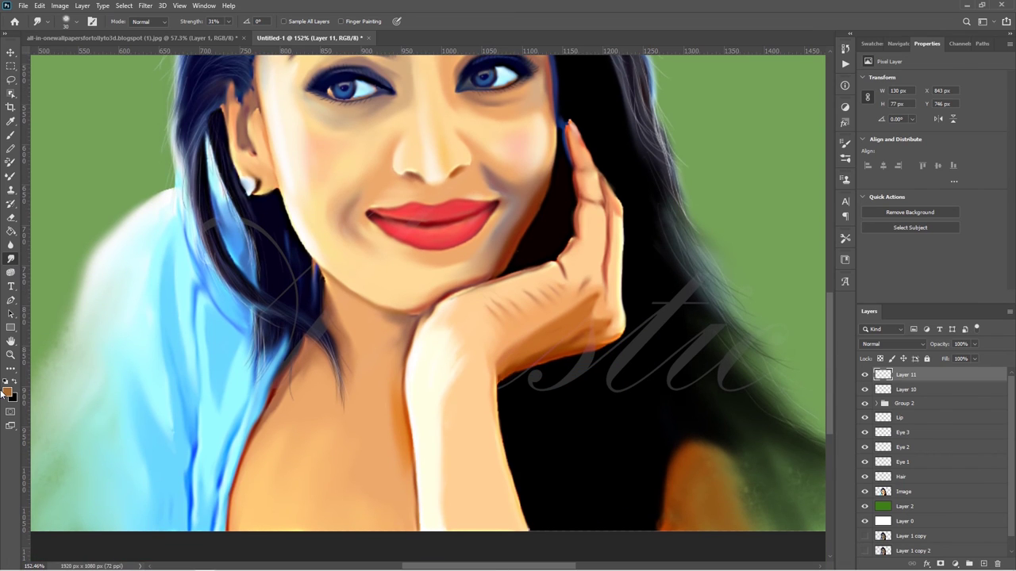
# On another new layer, paint white highlights along the finger edge and smudge them in
pyautogui.click(984, 564)
pyautogui.press('b')
pyautogui.press('d')
pyautogui.press('x')
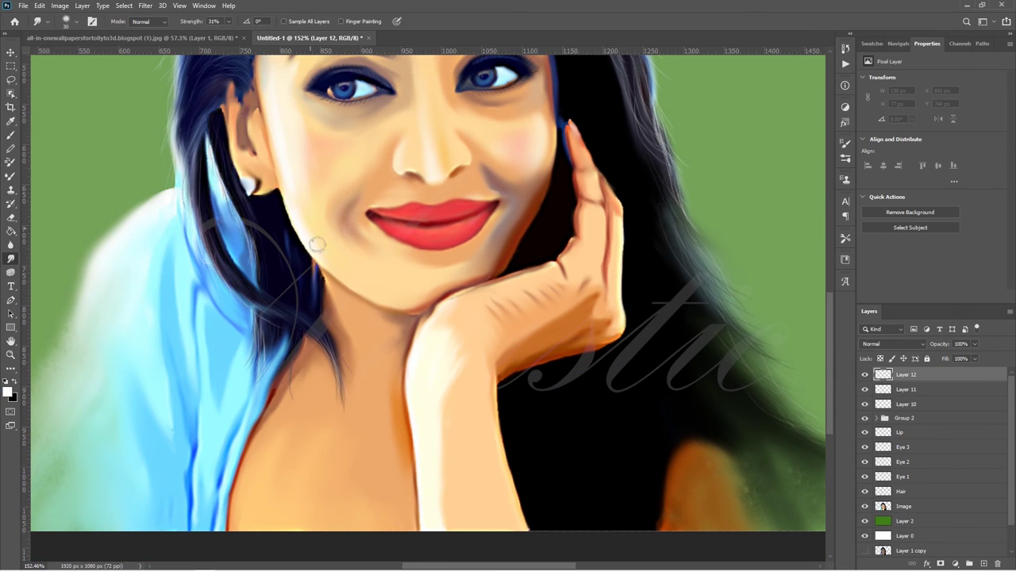
pyautogui.moveTo(600, 235); pyautogui.dragTo(598, 259)
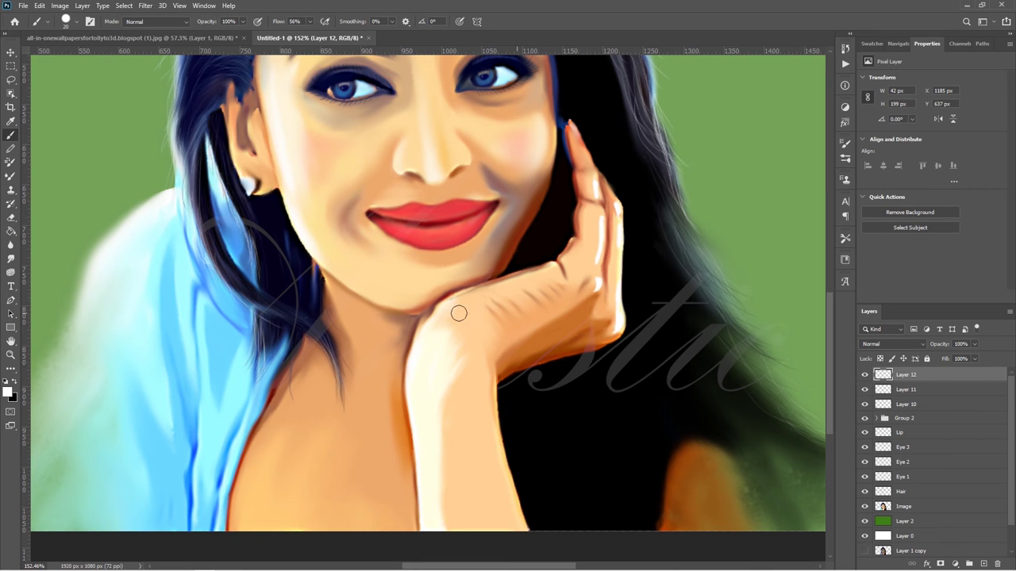
pyautogui.press('r')
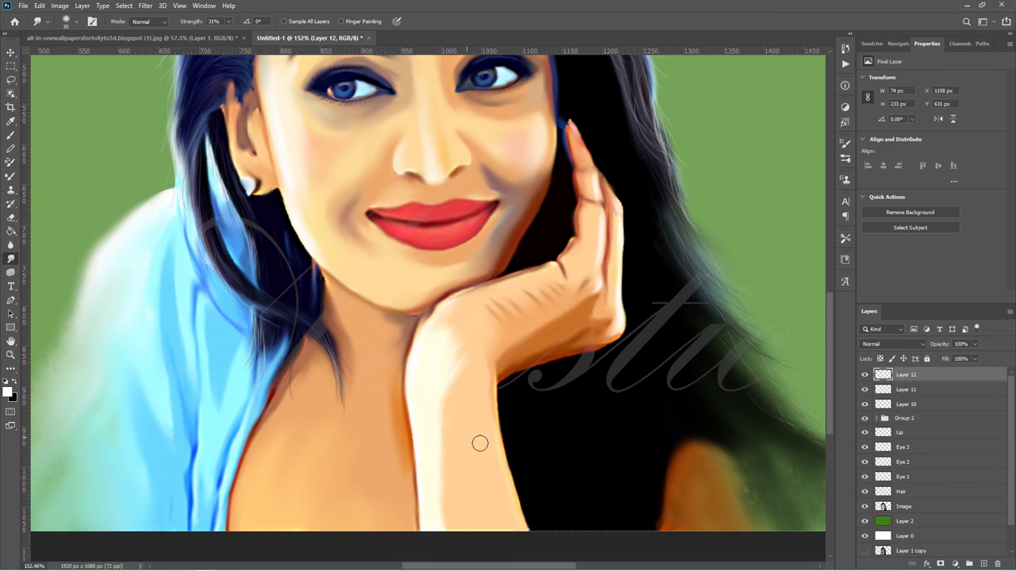
pyautogui.moveTo(479, 442); pyautogui.dragTo(494, 397)
pyautogui.scroll(-2, 508, 397)
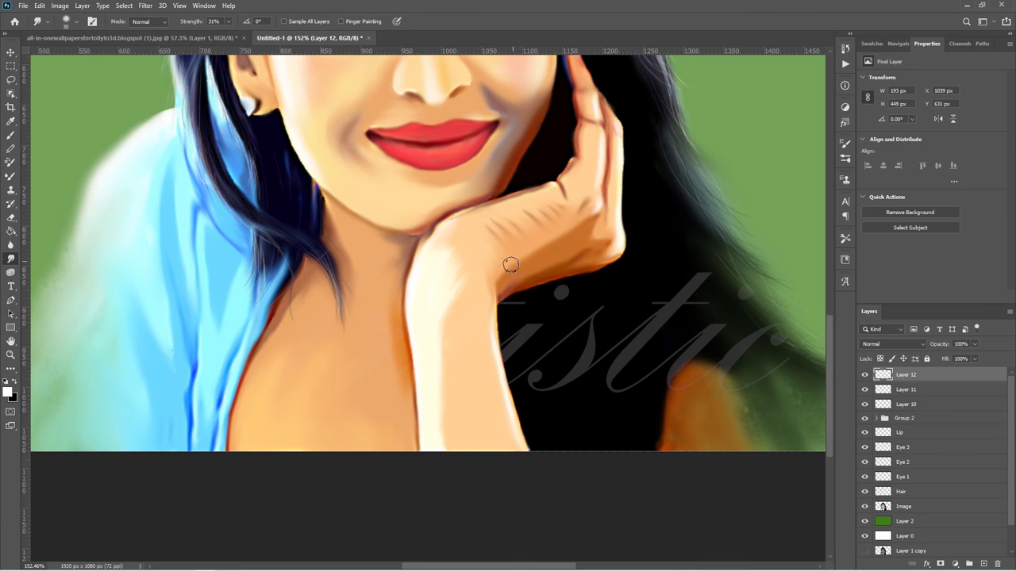
# Fit the image on screen and group Layers 10–12 and Group 2 as 'Skin Layer'
pyautogui.hotkey('ctrl', '0')
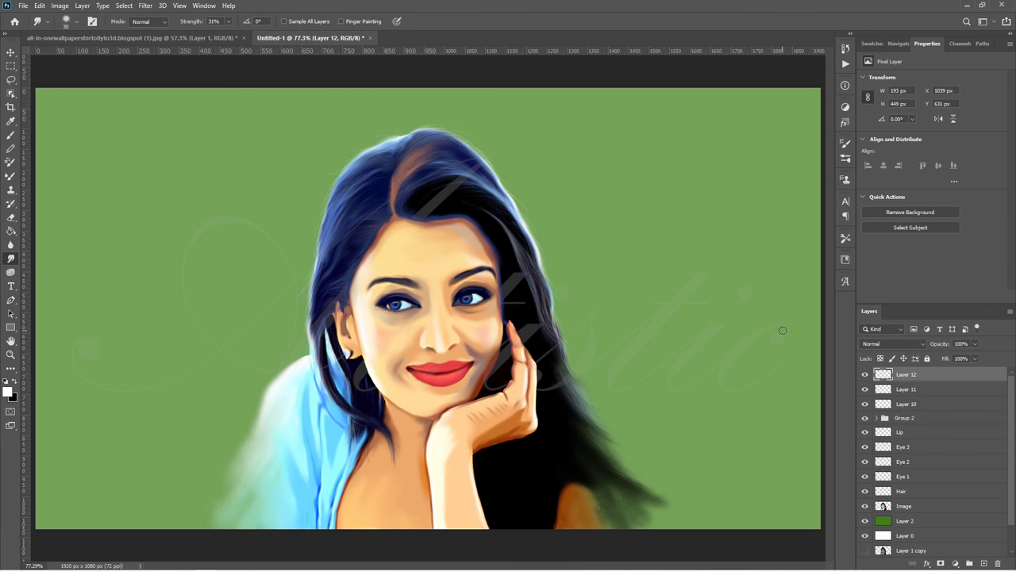
pyautogui.keyDown('shift'); pyautogui.click(932, 413); pyautogui.keyUp('shift')
pyautogui.hotkey('ctrl', 'g')
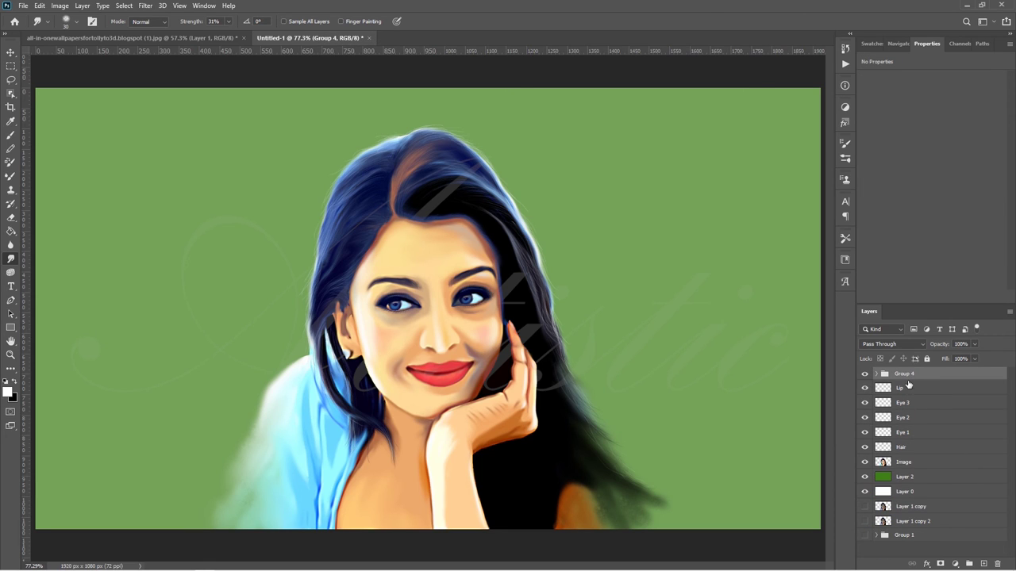
pyautogui.write('Skin Layer')
pyautogui.press('Return')
pyautogui.doubleClick(937, 483)
pyautogui.press('Escape')
# Add empty Layer 13 above the green background and choose the Artistic - Cloud 1 brush
pyautogui.hotkey('ctrl', 'shift', 'alt', 'n')
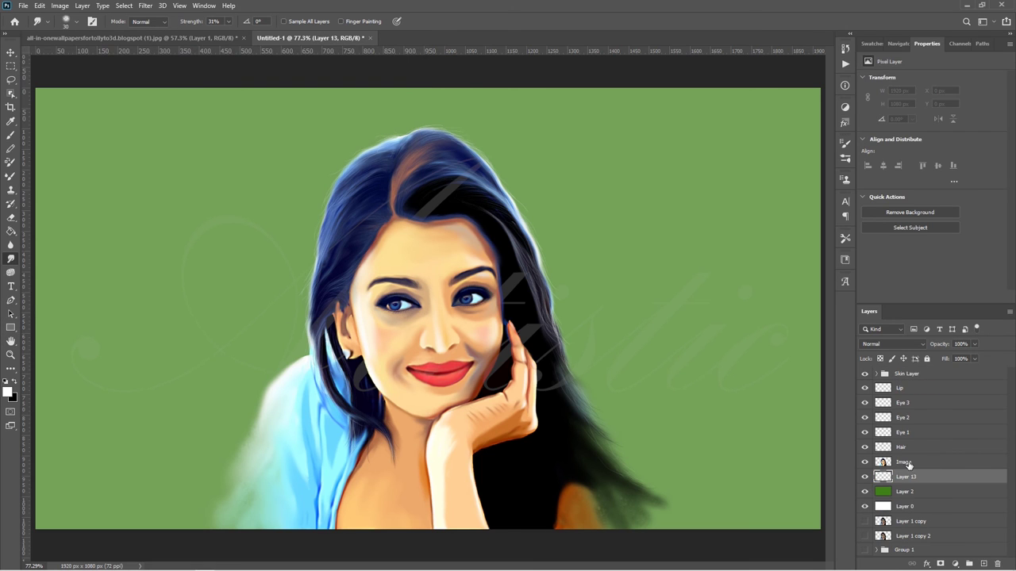
pyautogui.click(940, 497)
pyautogui.click(939, 479)
pyautogui.click(845, 158)
pyautogui.click(732, 297)
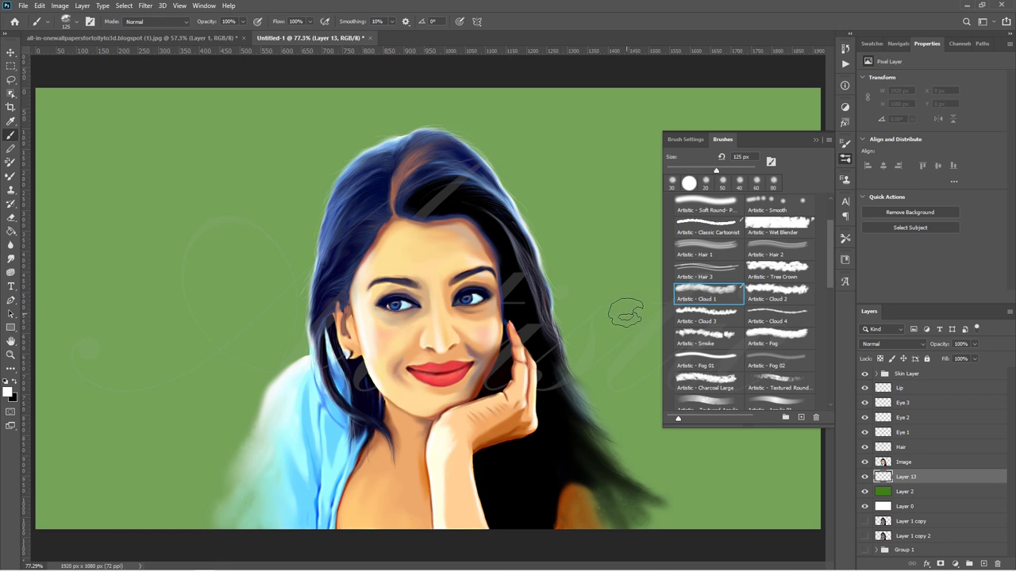
# Paint dark green clouds around the head, down both sides, and around the shoulders
pyautogui.click(8, 392)
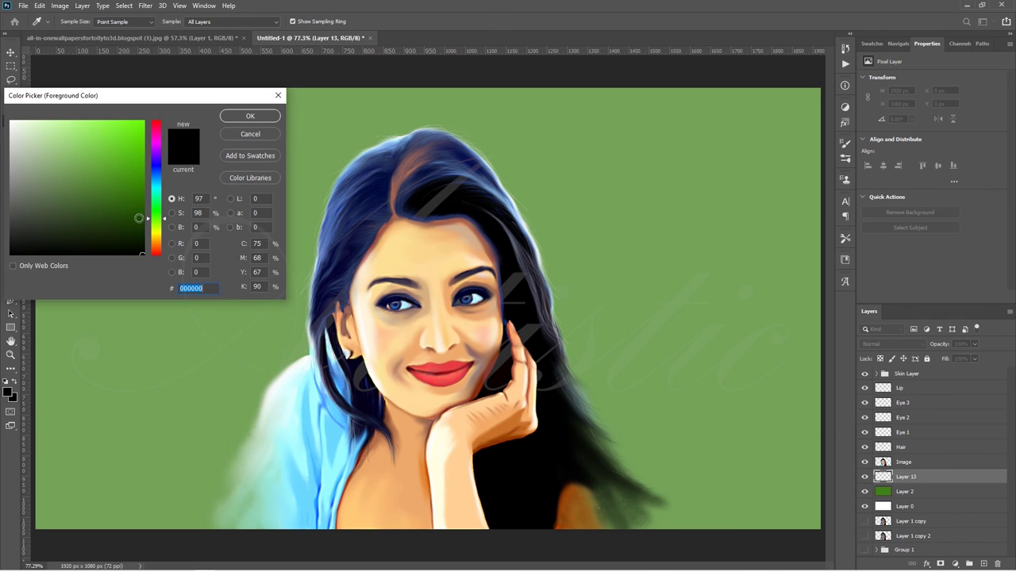
pyautogui.click(139, 219)
pyautogui.click(250, 115)
pyautogui.moveTo(339, 132)
pyautogui.mouseDown()
pyautogui.moveTo(318, 177)
pyautogui.moveTo(538, 202)
pyautogui.moveTo(273, 273)
pyautogui.moveTo(246, 349)
pyautogui.mouseUp()
pyautogui.moveTo(575, 275)
pyautogui.mouseDown()
pyautogui.moveTo(587, 349)
pyautogui.moveTo(675, 436)
pyautogui.mouseUp()
pyautogui.moveTo(301, 206)
pyautogui.mouseDown()
pyautogui.moveTo(193, 283)
pyautogui.moveTo(159, 487)
pyautogui.moveTo(103, 381)
pyautogui.moveTo(232, 177)
pyautogui.moveTo(91, 170)
pyautogui.moveTo(521, 173)
pyautogui.moveTo(642, 95)
pyautogui.moveTo(677, 395)
pyautogui.moveTo(799, 421)
pyautogui.moveTo(698, 284)
pyautogui.moveTo(762, 159)
pyautogui.moveTo(573, 250)
pyautogui.moveTo(317, 132)
pyautogui.moveTo(270, 317)
pyautogui.moveTo(182, 469)
pyautogui.moveTo(188, 500)
pyautogui.moveTo(158, 476)
pyautogui.moveTo(91, 487)
pyautogui.moveTo(611, 397)
pyautogui.moveTo(626, 508)
pyautogui.moveTo(737, 487)
pyautogui.moveTo(737, 476)
pyautogui.mouseUp()
# Add brighter green cloud texture to the right side of the background
pyautogui.click(8, 391)
pyautogui.click(139, 198)
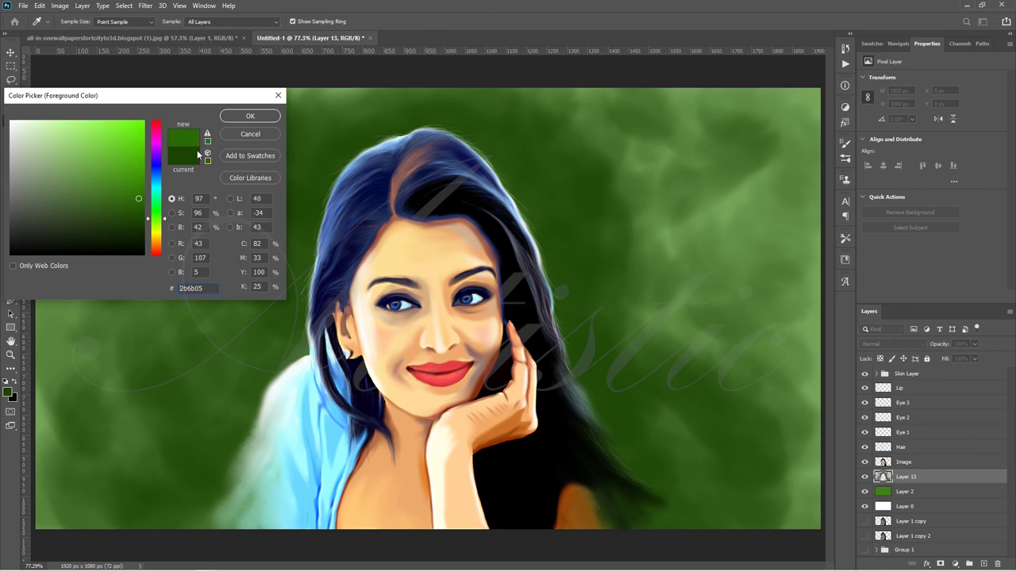
pyautogui.press('Return')
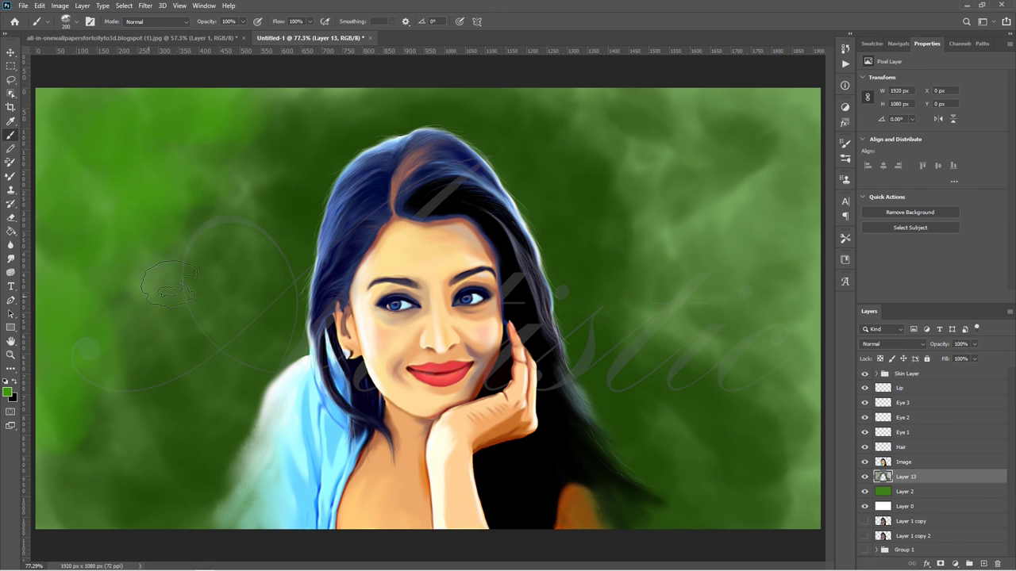
pyautogui.moveTo(659, 112)
pyautogui.mouseDown()
pyautogui.moveTo(793, 190)
pyautogui.moveTo(782, 362)
pyautogui.moveTo(754, 476)
pyautogui.mouseUp()
# Darken the background beside the hair and on the right with a deeper green
pyautogui.press('h')
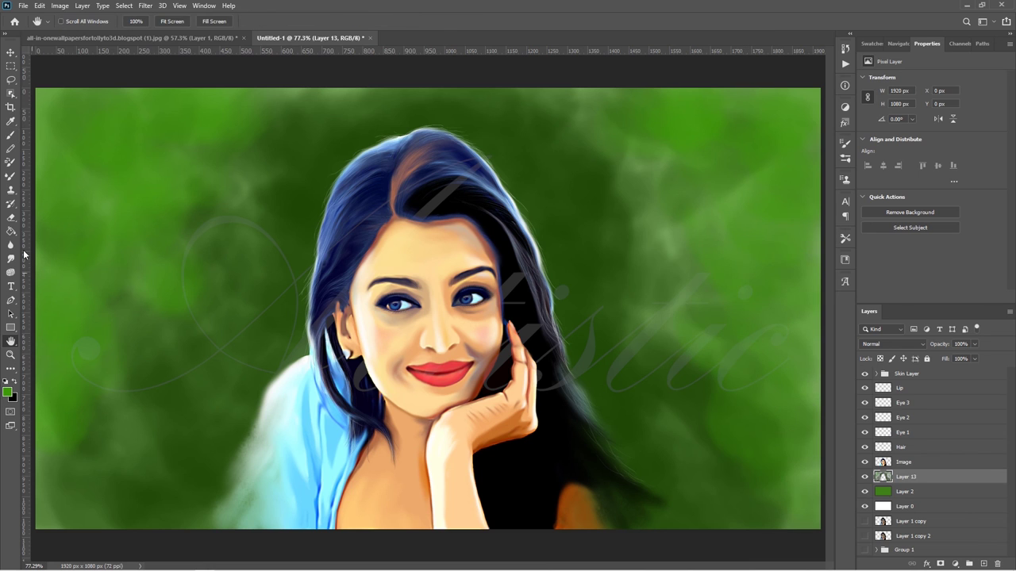
pyautogui.click(8, 391)
pyautogui.click(136, 230)
pyautogui.moveTo(291, 286); pyautogui.dragTo(314, 246)
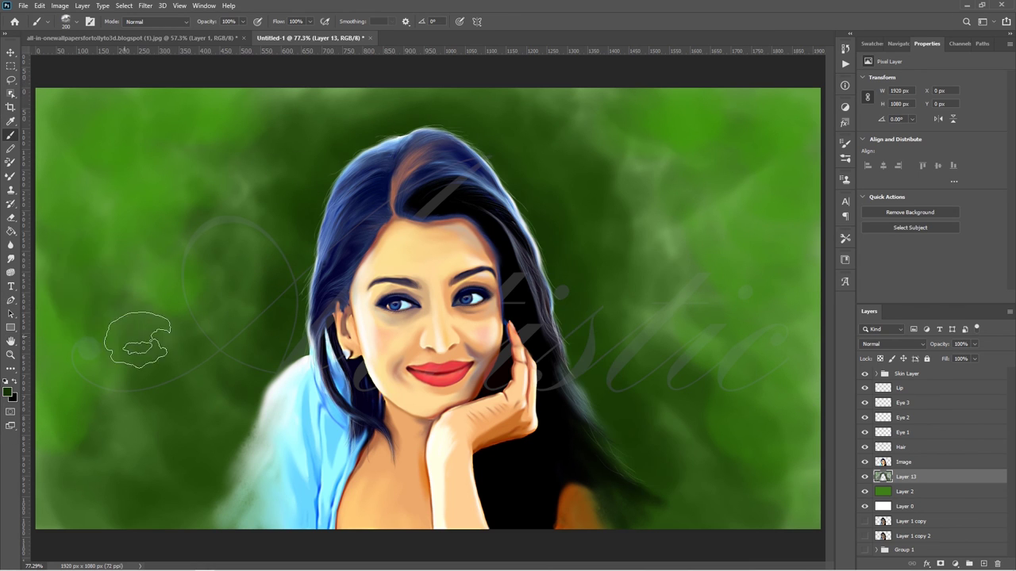
pyautogui.moveTo(187, 135)
pyautogui.mouseDown()
pyautogui.moveTo(587, 103)
pyautogui.moveTo(721, 272)
pyautogui.moveTo(748, 215)
pyautogui.moveTo(652, 253)
pyautogui.moveTo(755, 460)
pyautogui.mouseUp()
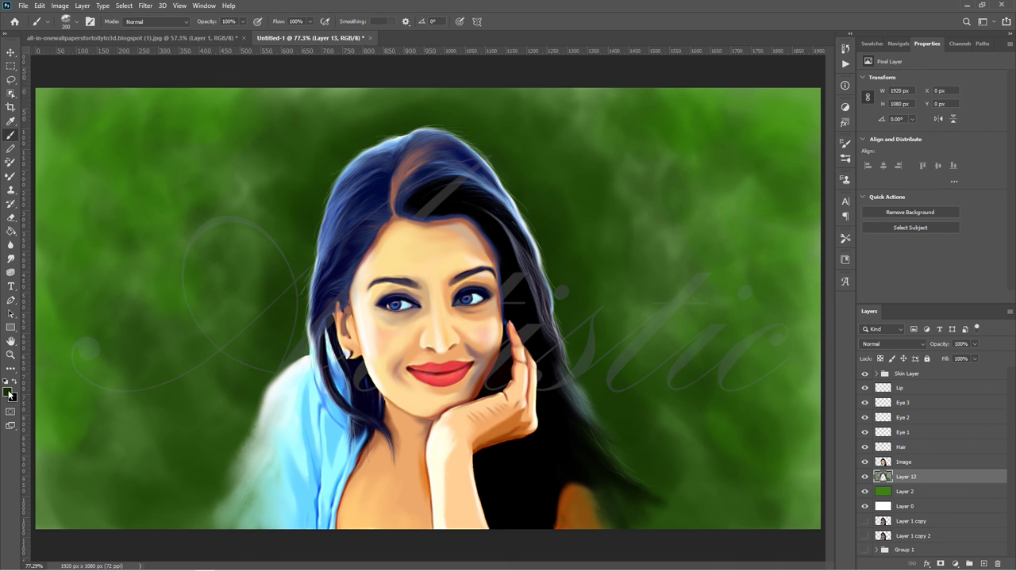
# Brush white cloud texture over the background edges and all four corners
pyautogui.press('x')
pyautogui.moveTo(47, 111)
pyautogui.mouseDown()
pyautogui.moveTo(159, 143)
pyautogui.moveTo(79, 199)
pyautogui.moveTo(64, 479)
pyautogui.moveTo(124, 226)
pyautogui.moveTo(720, 81)
pyautogui.moveTo(793, 102)
pyautogui.moveTo(798, 476)
pyautogui.moveTo(794, 277)
pyautogui.moveTo(793, 413)
pyautogui.mouseUp()
pyautogui.moveTo(72, 269)
pyautogui.mouseDown()
pyautogui.moveTo(63, 341)
pyautogui.moveTo(284, 111)
pyautogui.moveTo(102, 101)
pyautogui.moveTo(72, 333)
pyautogui.mouseUp()
pyautogui.moveTo(793, 389)
pyautogui.mouseDown()
pyautogui.moveTo(658, 500)
pyautogui.moveTo(719, 479)
pyautogui.moveTo(794, 476)
pyautogui.moveTo(659, 508)
pyautogui.mouseUp()
pyautogui.moveTo(50, 341)
pyautogui.mouseDown()
pyautogui.moveTo(63, 345)
pyautogui.moveTo(67, 491)
pyautogui.moveTo(215, 520)
pyautogui.moveTo(73, 453)
pyautogui.moveTo(45, 457)
pyautogui.mouseUp()
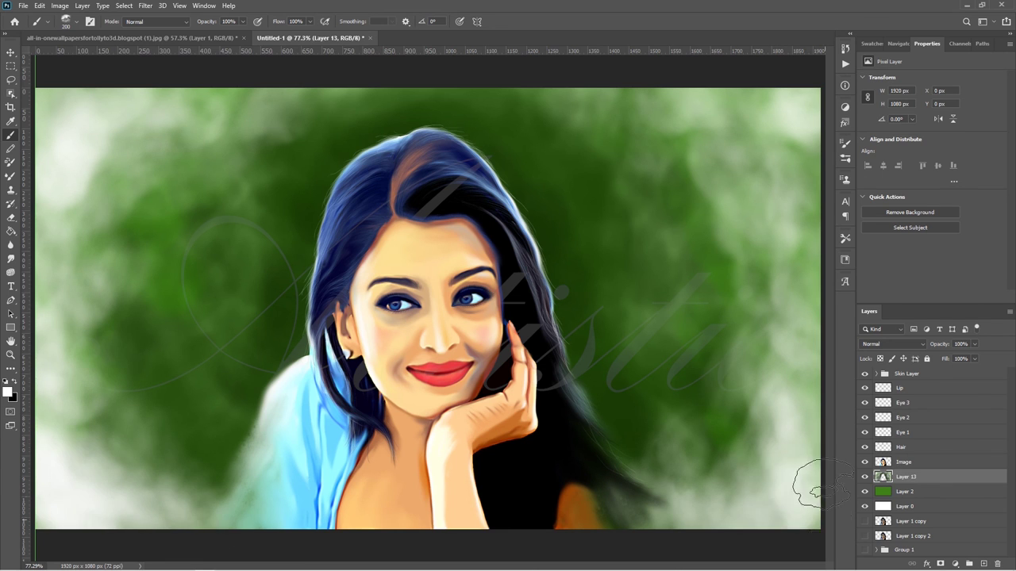
pyautogui.moveTo(817, 485)
pyautogui.mouseDown()
pyautogui.moveTo(794, 136)
pyautogui.moveTo(585, 90)
pyautogui.moveTo(198, 111)
pyautogui.moveTo(143, 231)
pyautogui.mouseUp()
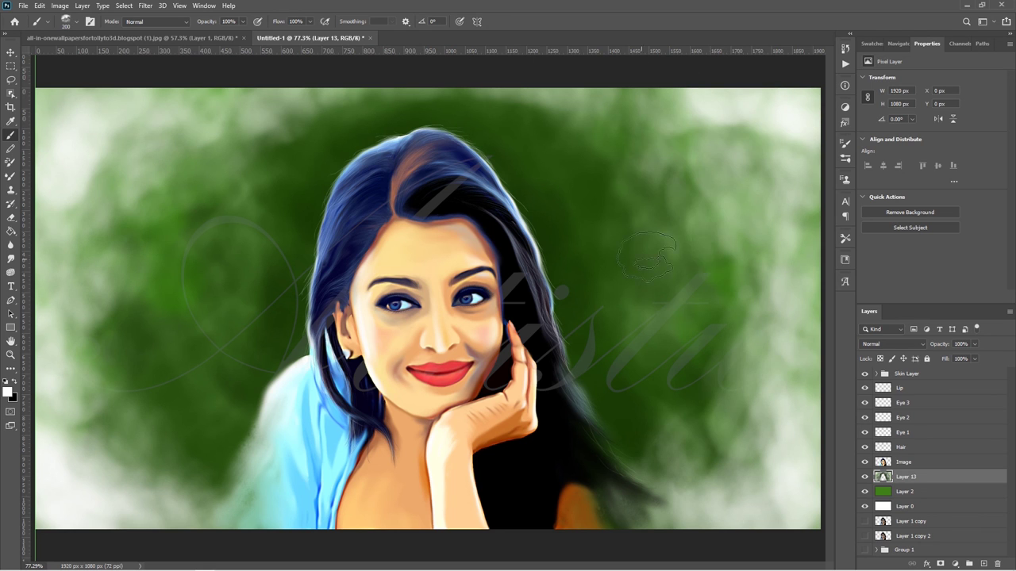
pyautogui.moveTo(647, 256)
pyautogui.mouseDown()
pyautogui.moveTo(794, 262)
pyautogui.moveTo(746, 365)
pyautogui.moveTo(715, 477)
pyautogui.mouseUp()
pyautogui.moveTo(147, 231)
pyautogui.mouseDown()
pyautogui.moveTo(135, 333)
pyautogui.moveTo(134, 276)
pyautogui.moveTo(64, 381)
pyautogui.moveTo(83, 95)
pyautogui.mouseUp()
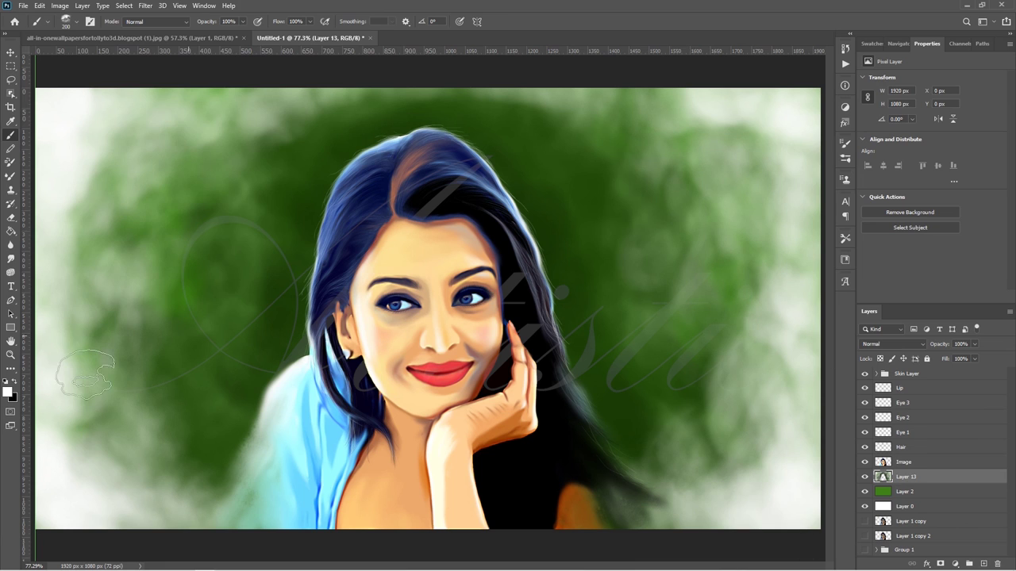
# Set the foreground colour to near-black
pyautogui.click(8, 391)
pyautogui.click(15, 262)
pyautogui.click(249, 113)
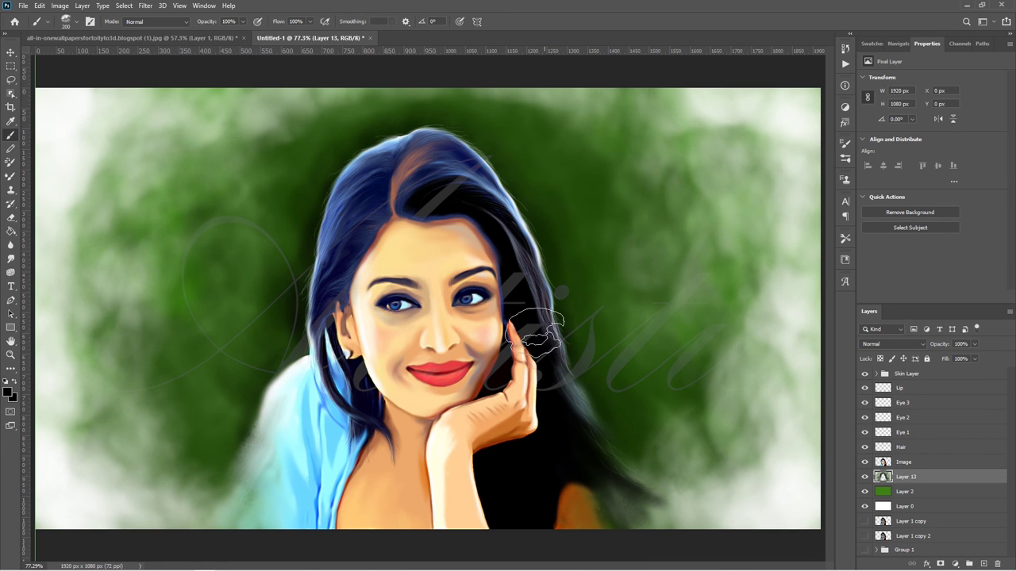
# Place the Artistic logo lower-right, duplicate the Hair layer, and stamp a merged visible copy
pyautogui.click(924, 468)
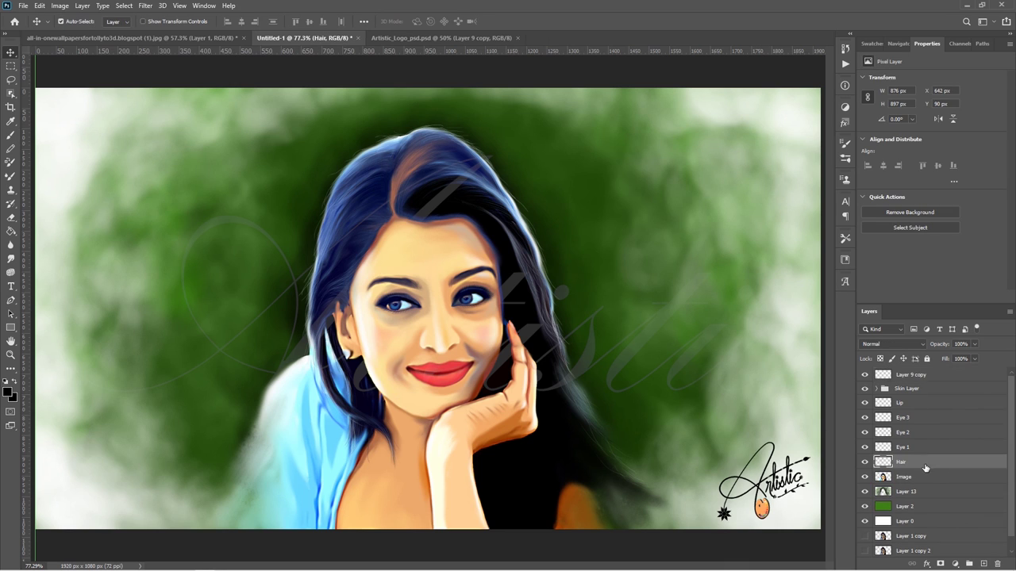
pyautogui.hotkey('ctrl', 'j')
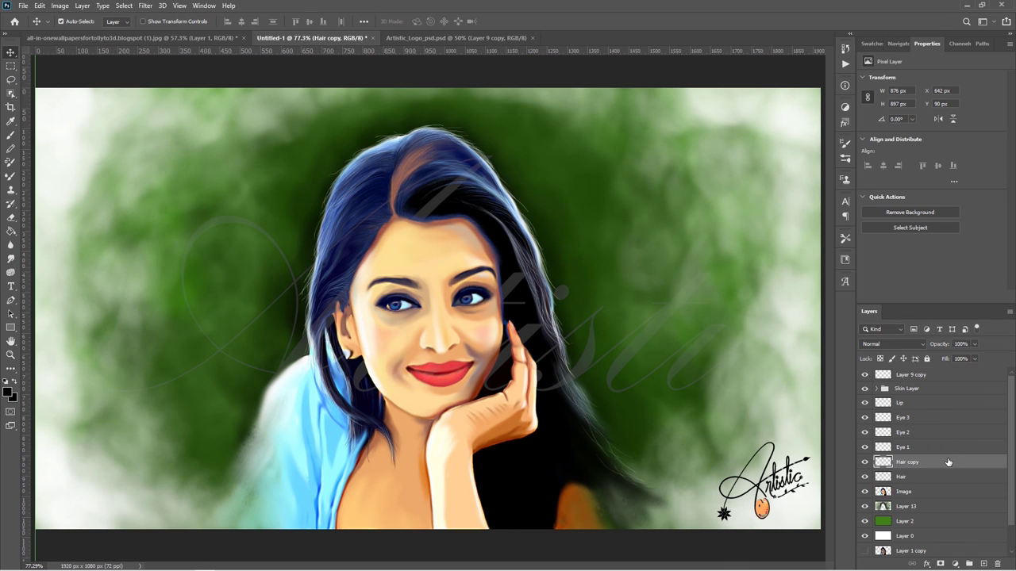
pyautogui.click(948, 389)
pyautogui.hotkey('ctrl', 'shift', 'alt', 'e')
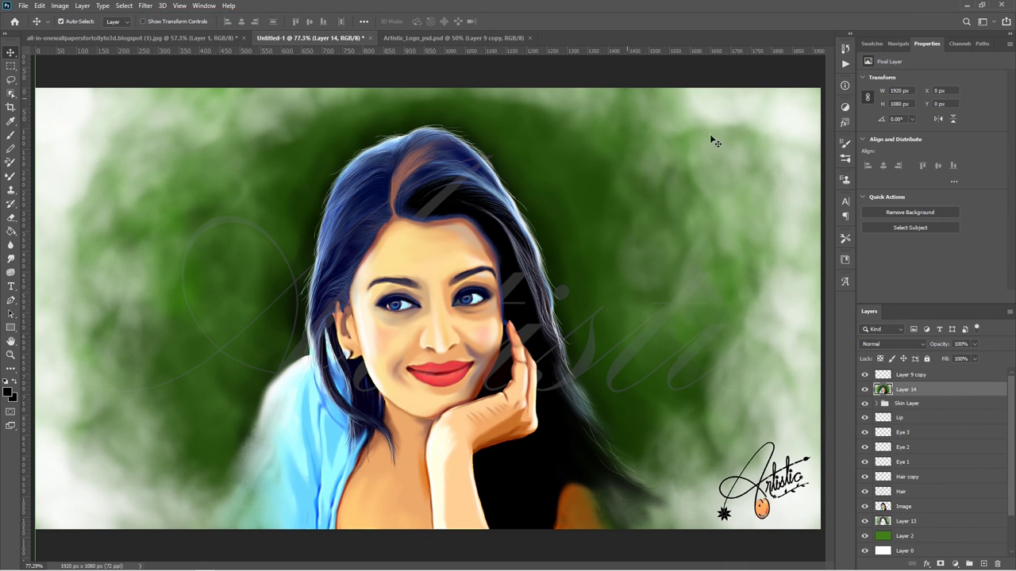
# Add a Hue/Saturation adjustment raising saturation to +16
pyautogui.click(845, 143)
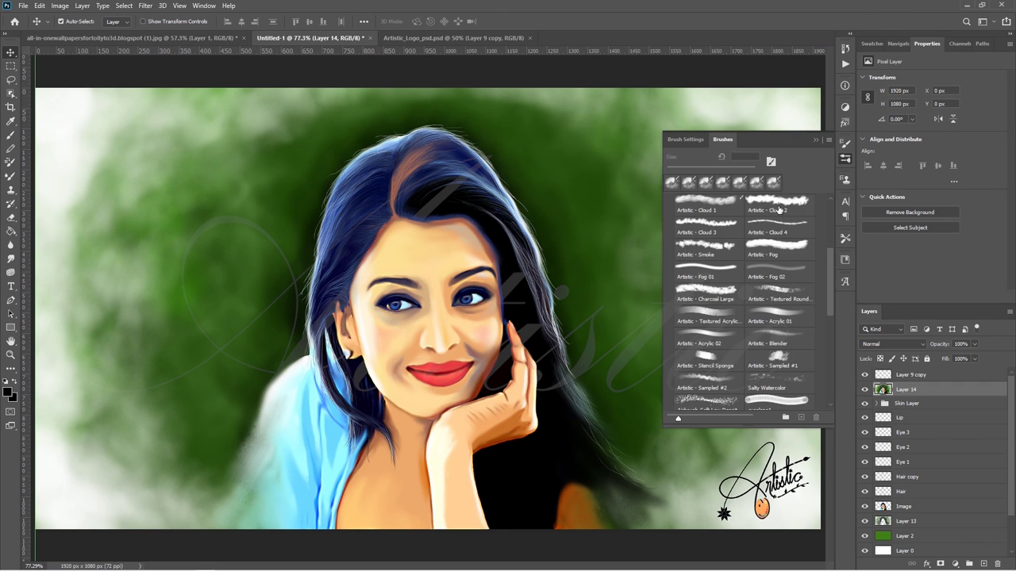
pyautogui.click(845, 106)
pyautogui.click(749, 143)
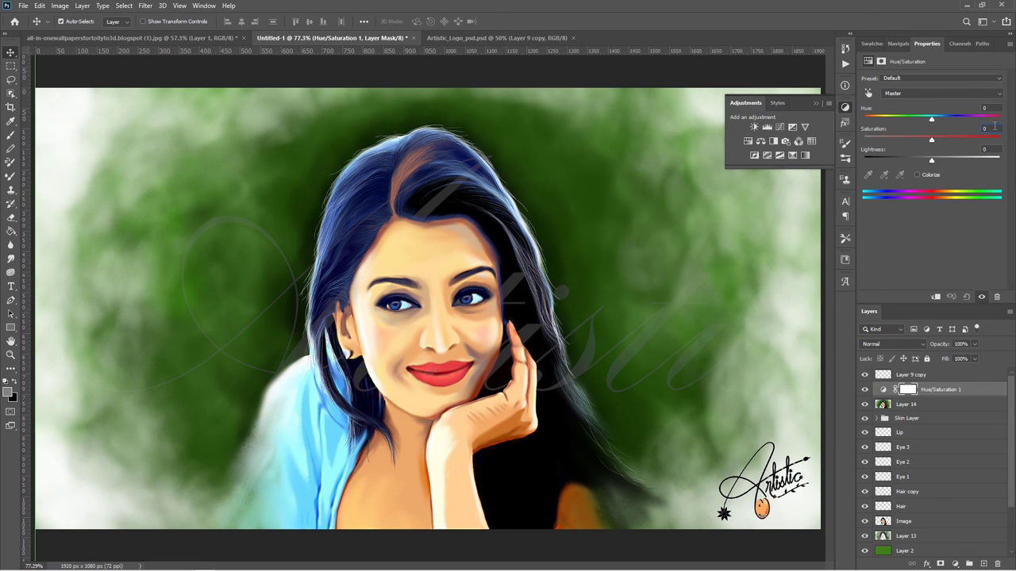
pyautogui.click(844, 108)
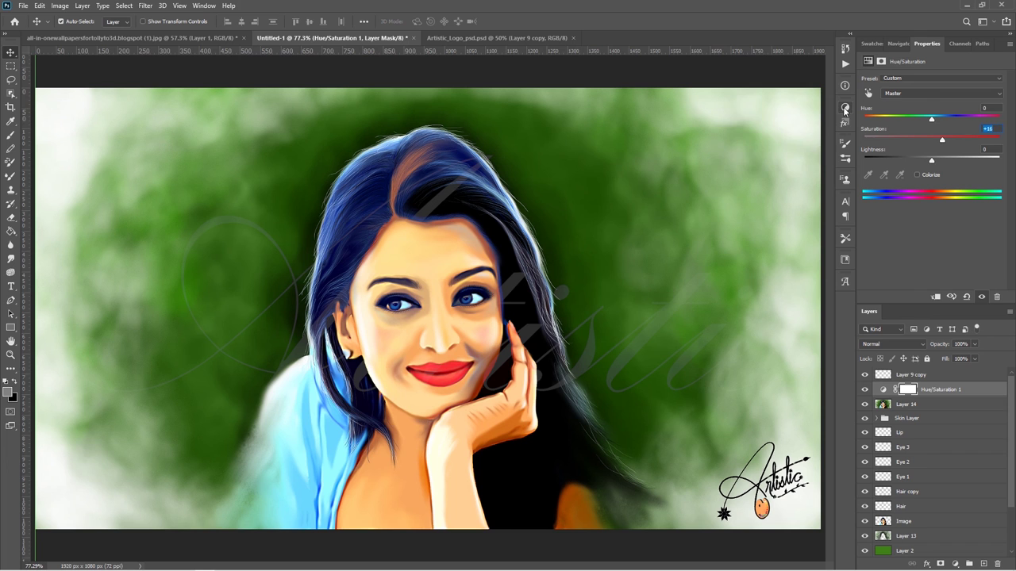